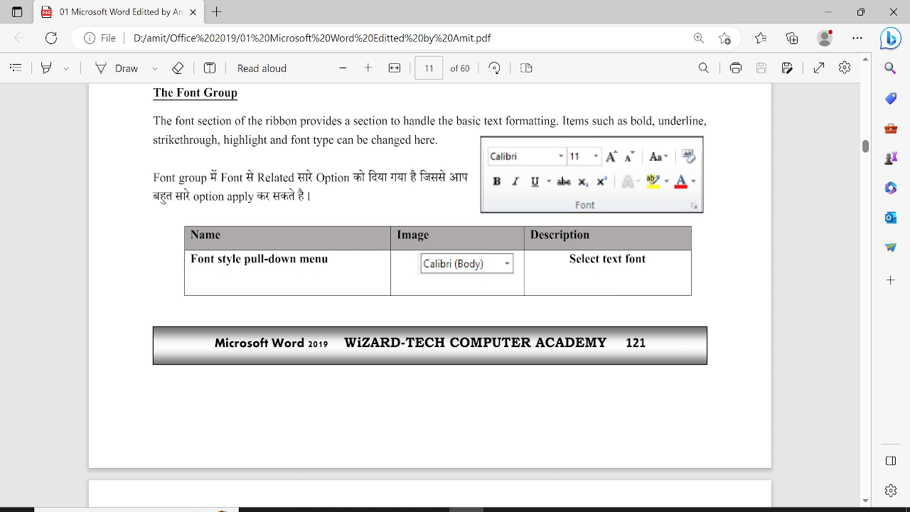
Step: Set the Edge PDF Draw pen's ink colour to red
click(155, 68)
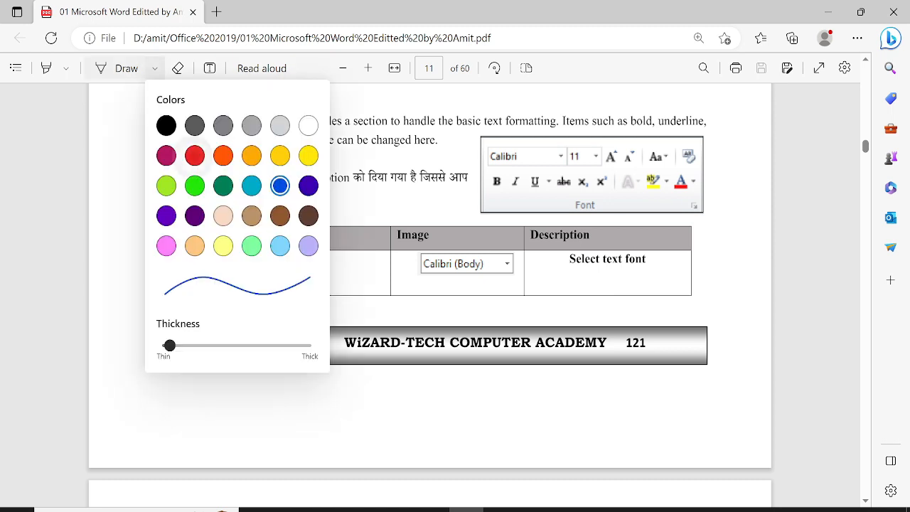
click(194, 155)
click(117, 217)
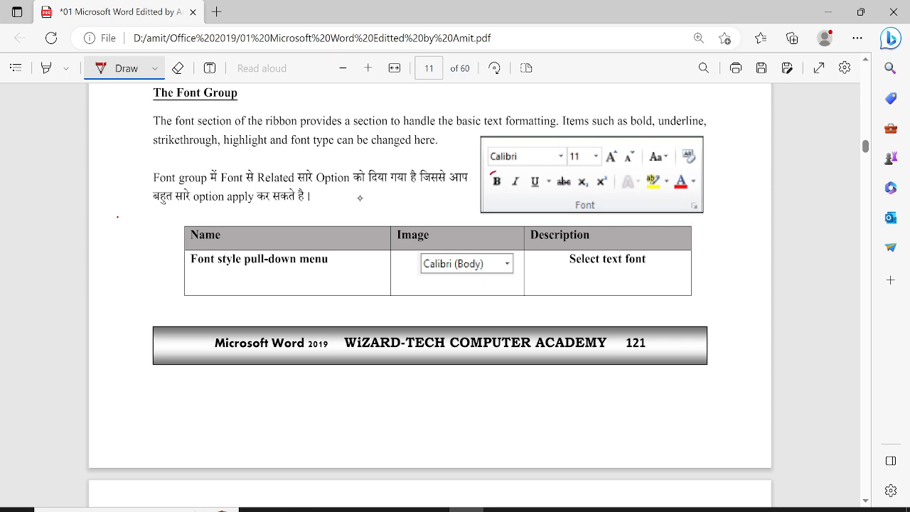
Step: Circle the pictured Bold, Italic, Underline, Calibri, strikethrough, highlight, change case and text effects buttons in red
mouse_move(498, 172)
mouse_down()
mouse_move(498, 192)
mouse_move(501, 172)
mouse_up()
mouse_move(511, 173)
mouse_down()
mouse_move(515, 192)
mouse_move(513, 173)
mouse_move(539, 191)
mouse_move(529, 172)
mouse_move(572, 189)
mouse_move(595, 182)
mouse_move(577, 174)
mouse_move(587, 172)
mouse_move(595, 190)
mouse_move(606, 172)
mouse_up()
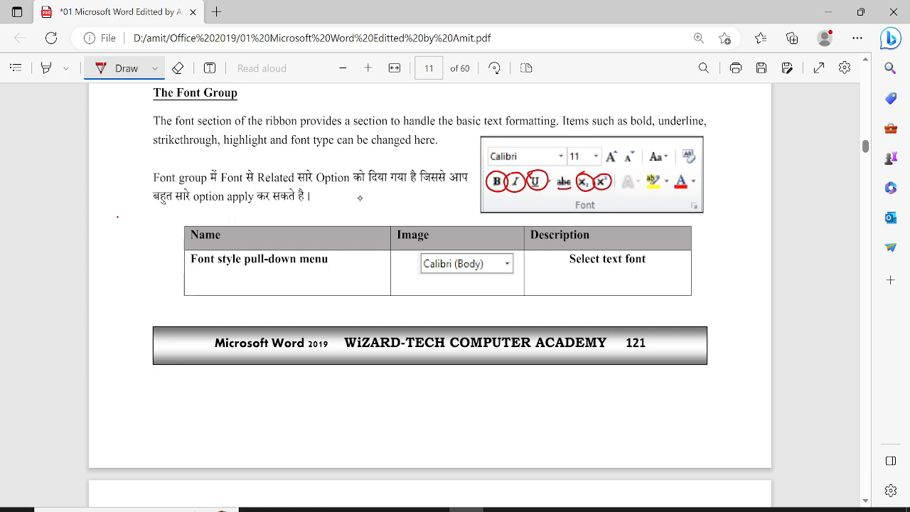
mouse_move(565, 146)
mouse_down()
mouse_move(484, 146)
mouse_move(486, 164)
mouse_move(566, 165)
mouse_move(565, 145)
mouse_move(567, 163)
mouse_move(595, 168)
mouse_move(603, 147)
mouse_move(610, 144)
mouse_move(603, 163)
mouse_move(617, 146)
mouse_move(624, 161)
mouse_move(635, 147)
mouse_up()
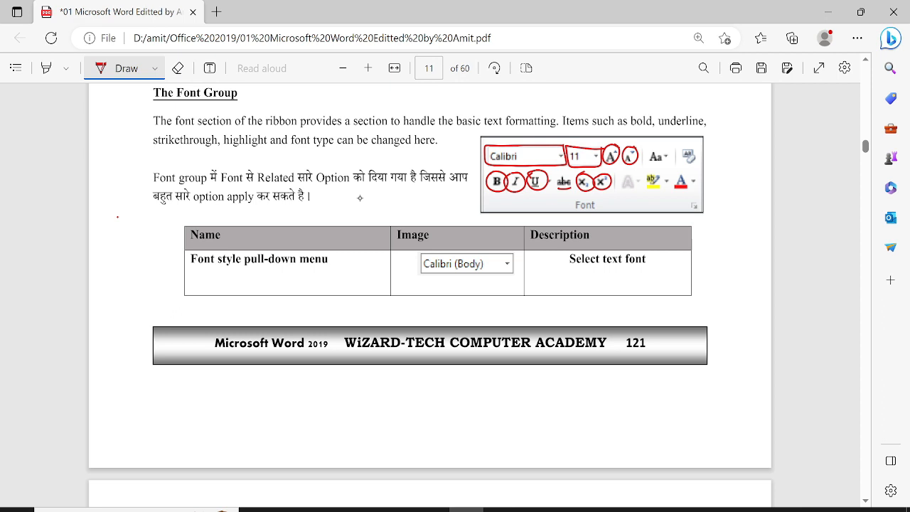
mouse_move(575, 173)
mouse_down()
mouse_move(565, 171)
mouse_move(573, 173)
mouse_up()
mouse_move(663, 173)
mouse_down()
mouse_move(647, 188)
mouse_move(666, 192)
mouse_move(649, 172)
mouse_move(675, 175)
mouse_move(694, 192)
mouse_move(696, 173)
mouse_up()
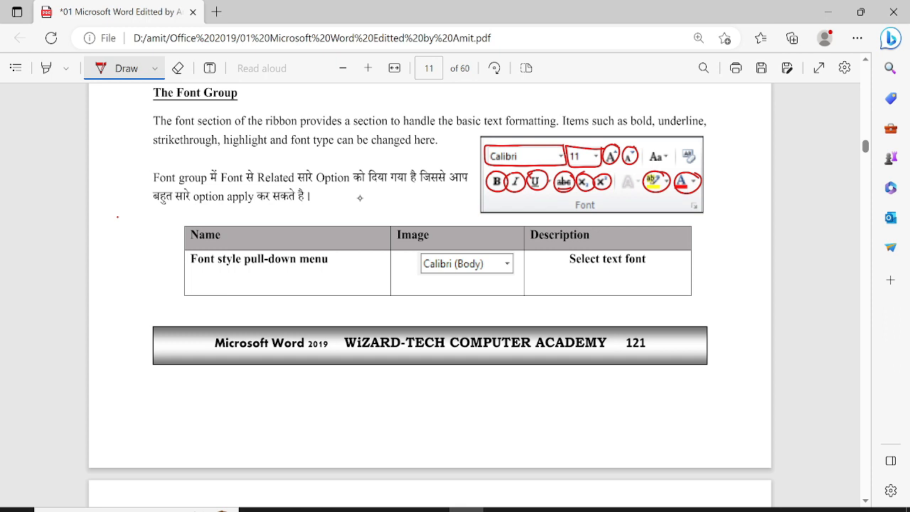
mouse_move(662, 147)
mouse_down()
mouse_move(668, 165)
mouse_move(646, 152)
mouse_move(664, 146)
mouse_up()
mouse_move(628, 171)
mouse_down()
mouse_move(637, 194)
mouse_move(619, 178)
mouse_move(626, 170)
mouse_up()
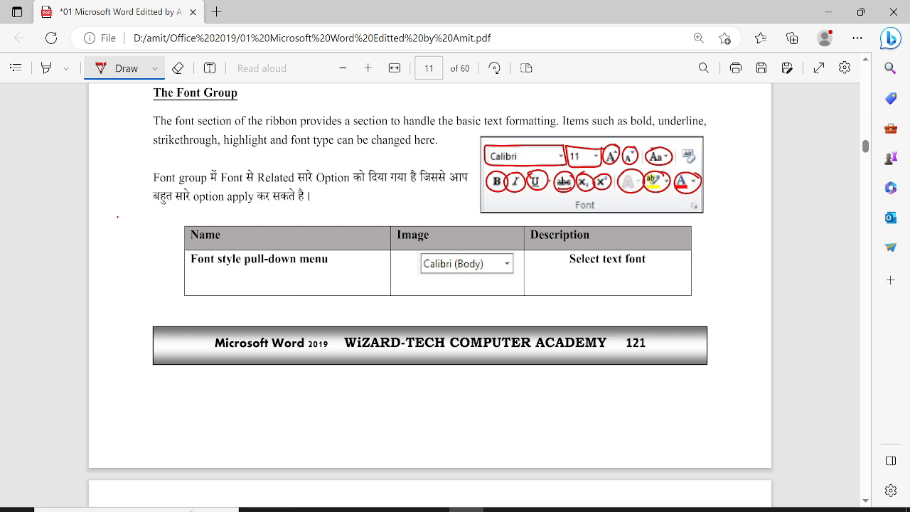
mouse_move(681, 147)
mouse_down()
mouse_move(694, 145)
mouse_move(704, 162)
mouse_move(678, 153)
mouse_move(683, 145)
mouse_up()
Step: Underline 'pull-down menu' and circle the pictured Calibri (Body) and size 20 boxes in red
scroll(429, 285, down, 2)
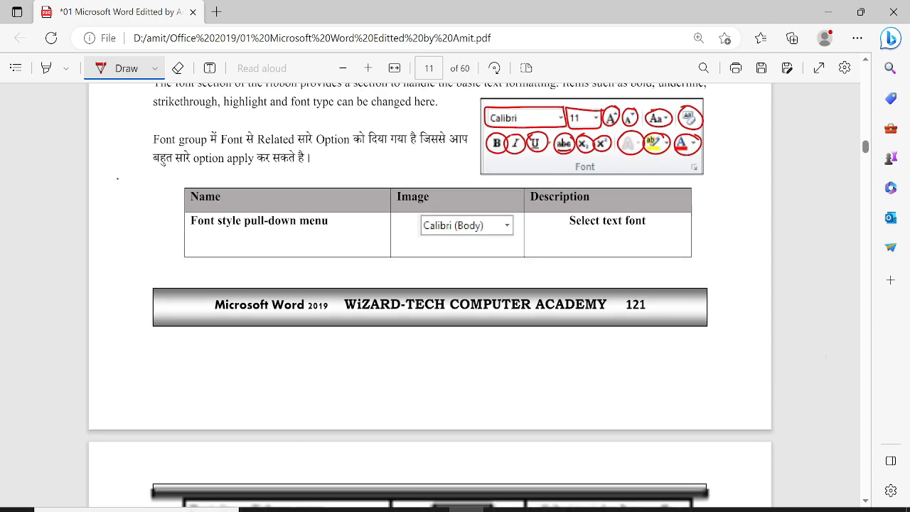
scroll(429, 296, down, 1)
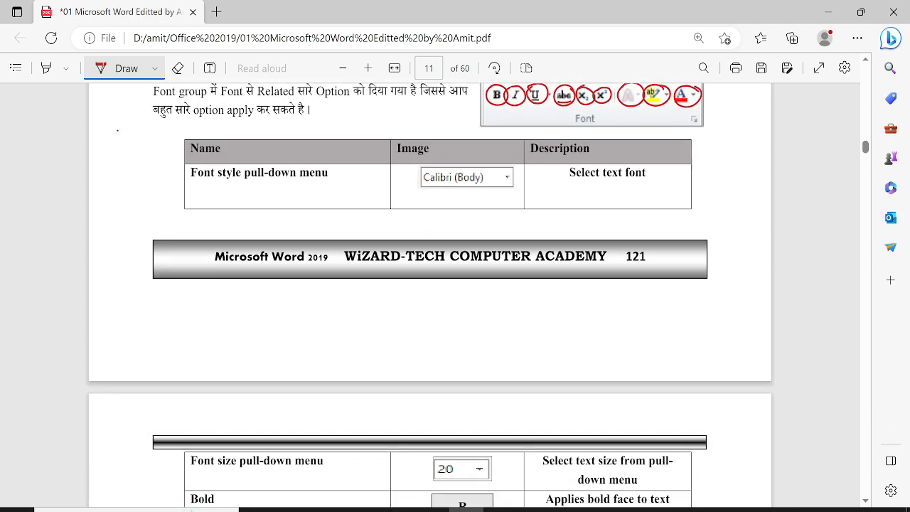
drag(331, 184, 277, 179)
mouse_move(519, 169)
mouse_down()
mouse_move(490, 165)
mouse_move(520, 170)
mouse_up()
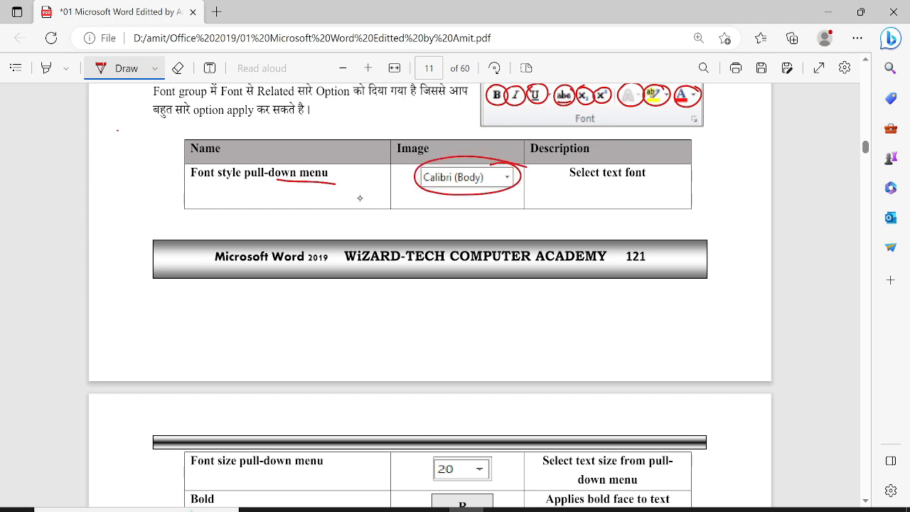
scroll(429, 295, down, 1)
scroll(430, 295, down, 3)
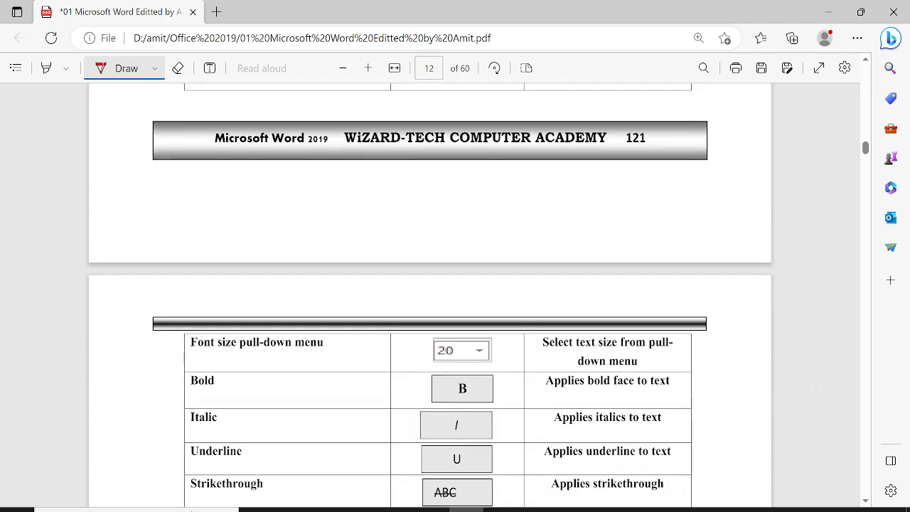
mouse_move(448, 214)
mouse_down()
mouse_move(473, 212)
mouse_move(464, 246)
mouse_move(441, 214)
mouse_up()
Step: Circle the pictured superscript X², highlight and font colour button images further down the table
scroll(430, 295, down, 1)
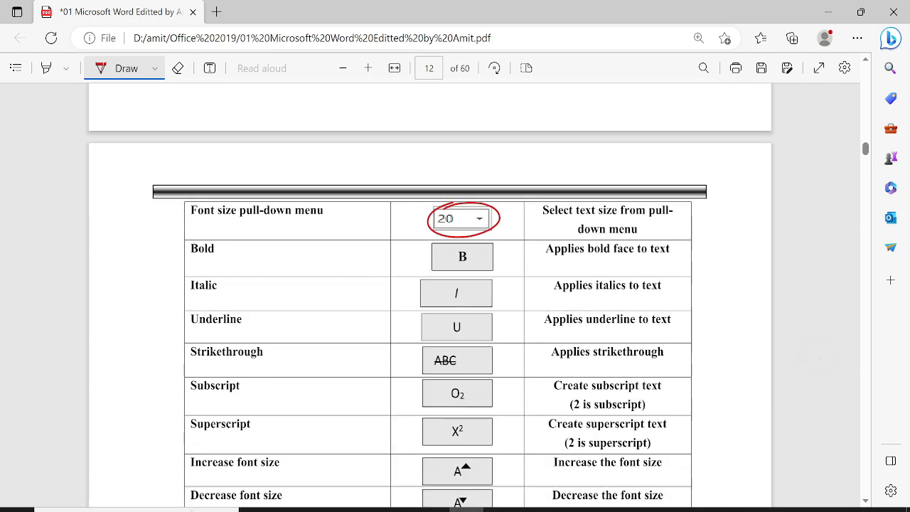
scroll(431, 295, down, 1)
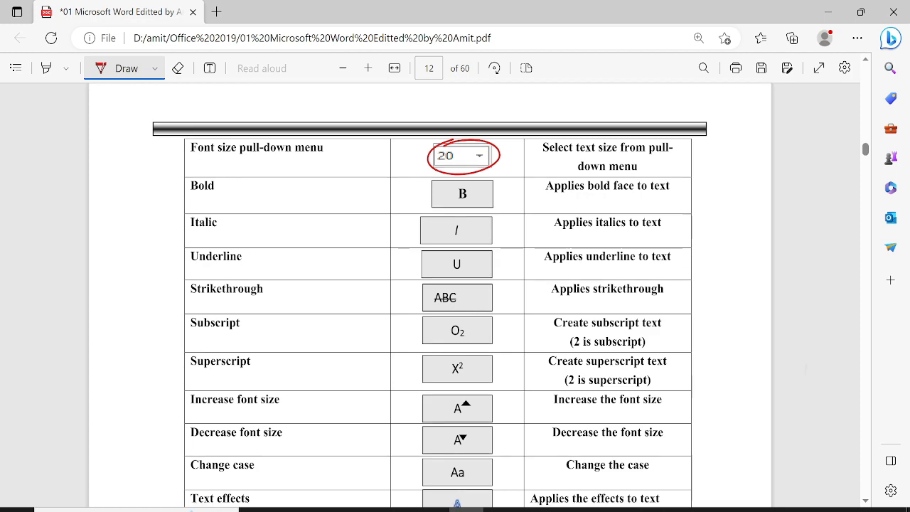
scroll(431, 295, down, 1)
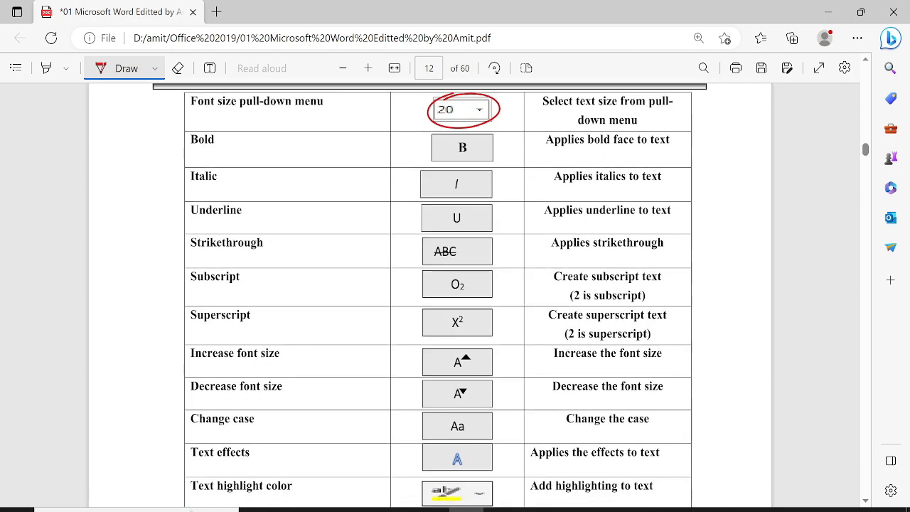
mouse_move(450, 268)
mouse_down()
mouse_move(478, 275)
mouse_move(443, 271)
mouse_move(451, 264)
mouse_up()
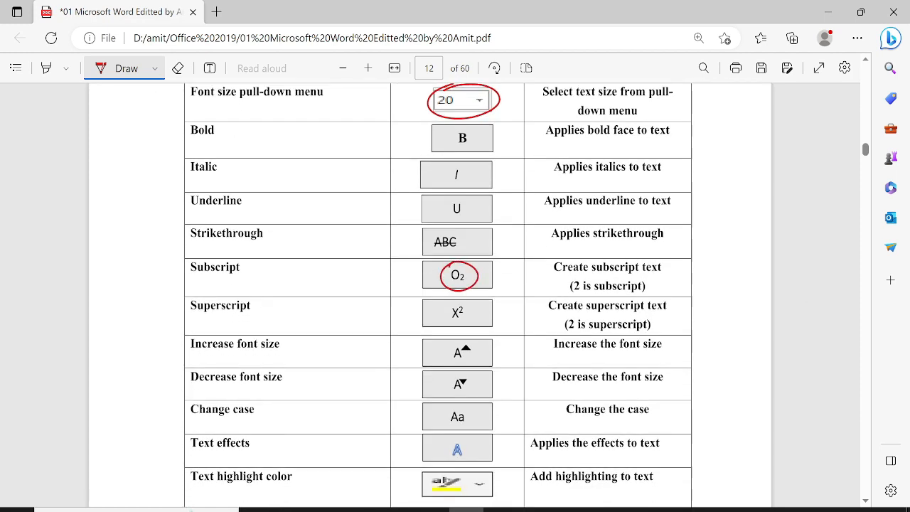
mouse_move(449, 300)
mouse_down()
mouse_move(475, 323)
mouse_move(445, 303)
mouse_up()
scroll(430, 395, down, 1)
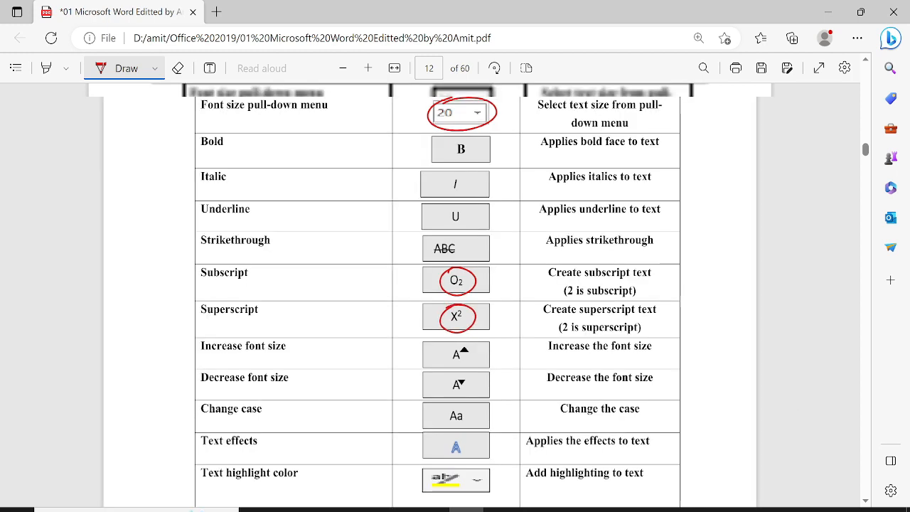
scroll(429, 384, down, 1)
scroll(360, 198, down, 1)
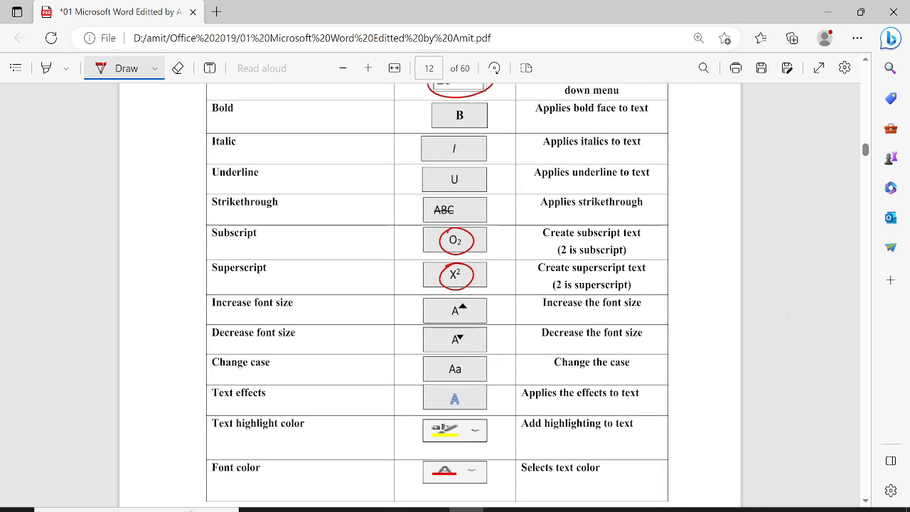
mouse_move(448, 284)
mouse_down()
mouse_move(458, 278)
mouse_move(455, 298)
mouse_move(449, 279)
mouse_move(469, 316)
mouse_move(447, 310)
mouse_move(442, 321)
mouse_move(447, 304)
mouse_move(461, 335)
mouse_move(446, 333)
mouse_move(463, 375)
mouse_move(425, 377)
mouse_move(446, 357)
mouse_up()
scroll(360, 198, down, 1)
mouse_move(461, 402)
mouse_down()
mouse_move(452, 421)
mouse_move(436, 402)
mouse_up()
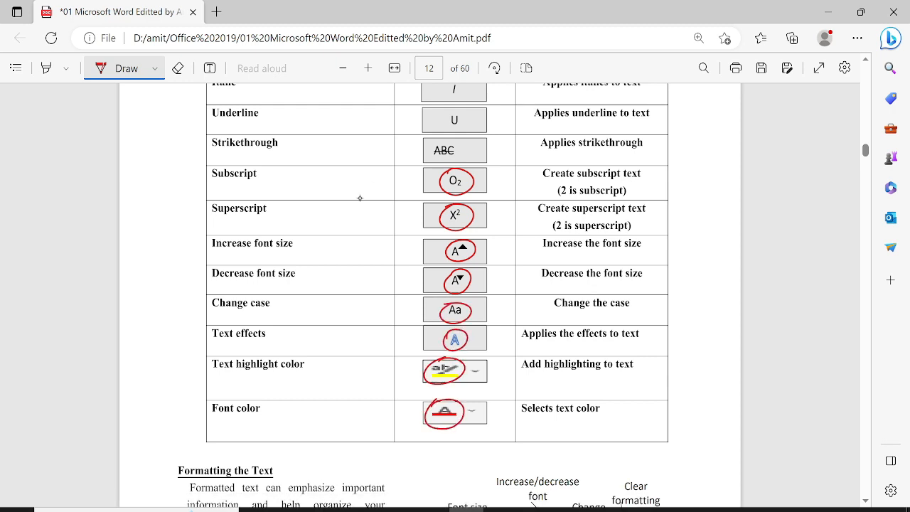
Step: Scroll past the Formatting the Text diagram and bring up the Windows Start menu
scroll(360, 199, down, 1)
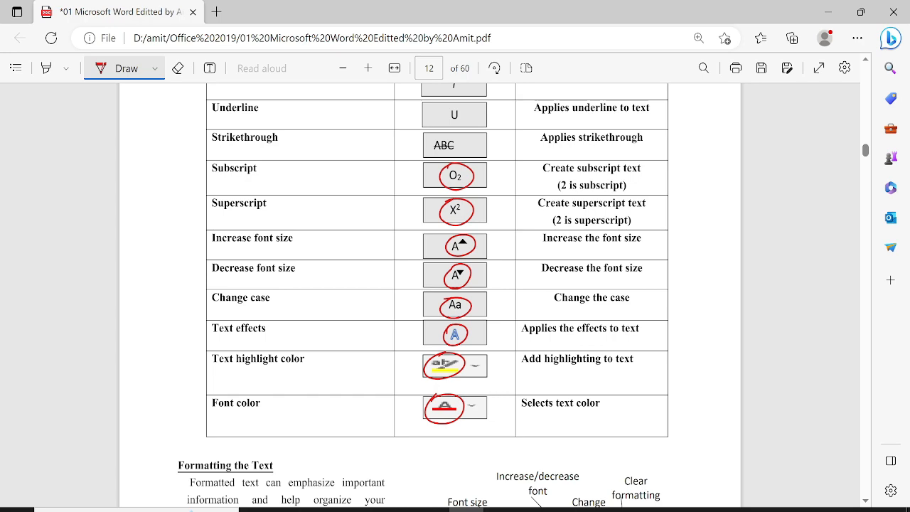
scroll(423, 295, down, 5)
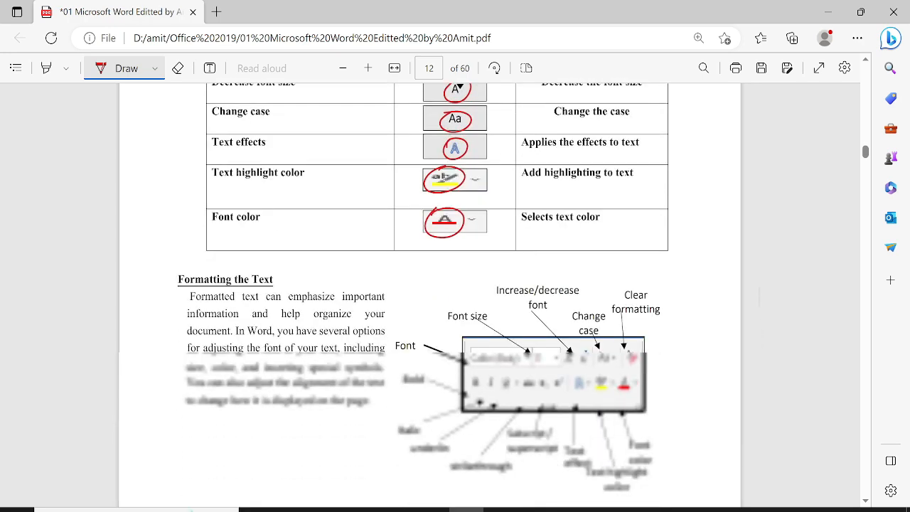
scroll(423, 295, down, 3)
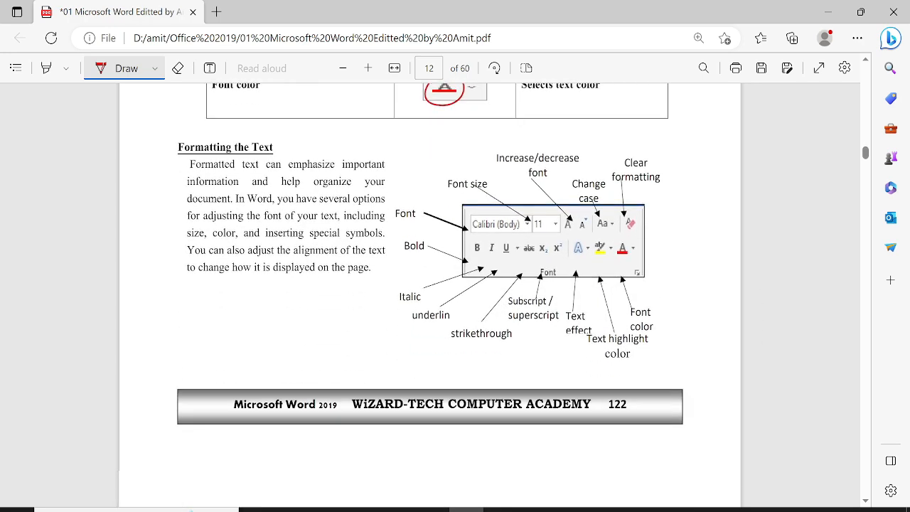
scroll(430, 296, down, 2)
scroll(429, 295, up, 2)
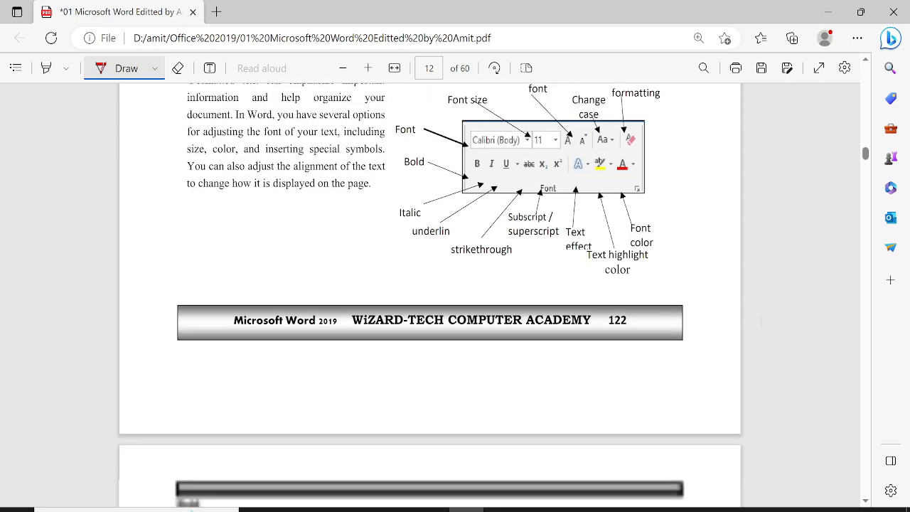
scroll(430, 280, down, 1)
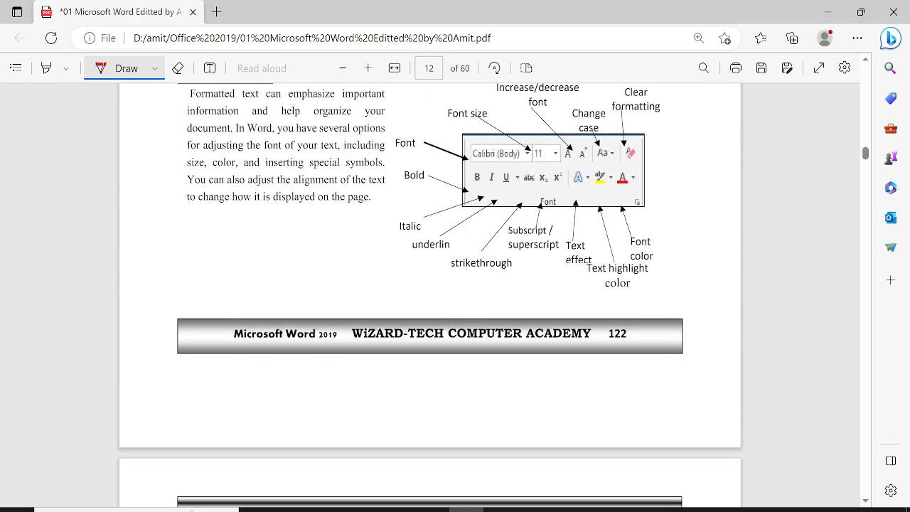
key(super)
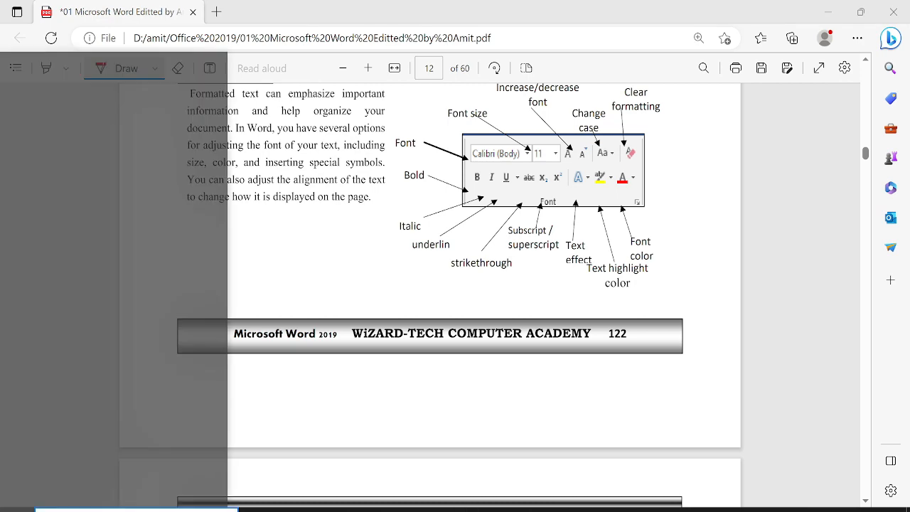
Step: Scroll the Start menu app list down to W and launch Word
scroll(128, 270, down, 5)
scroll(128, 271, down, 12)
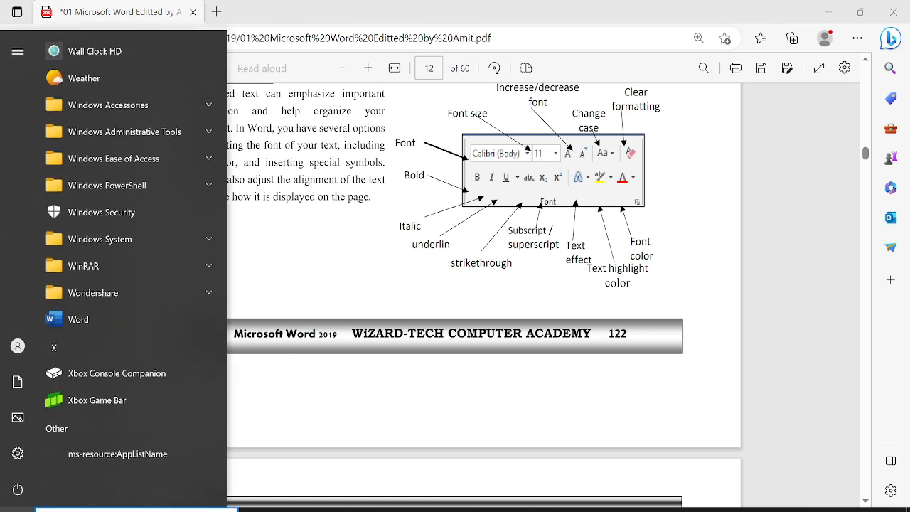
click(78, 319)
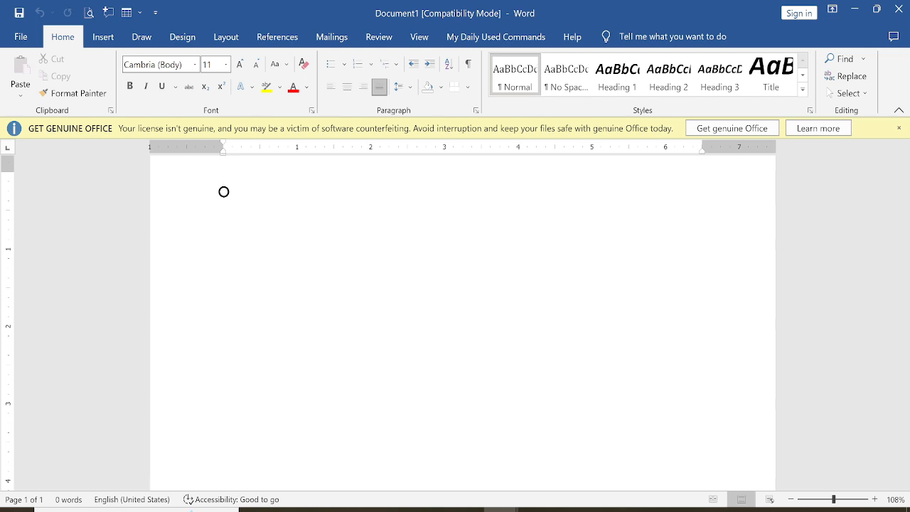
Step: Generate five sample paragraphs with =rand() and place the cursor in the first paragraph
text(=ra)
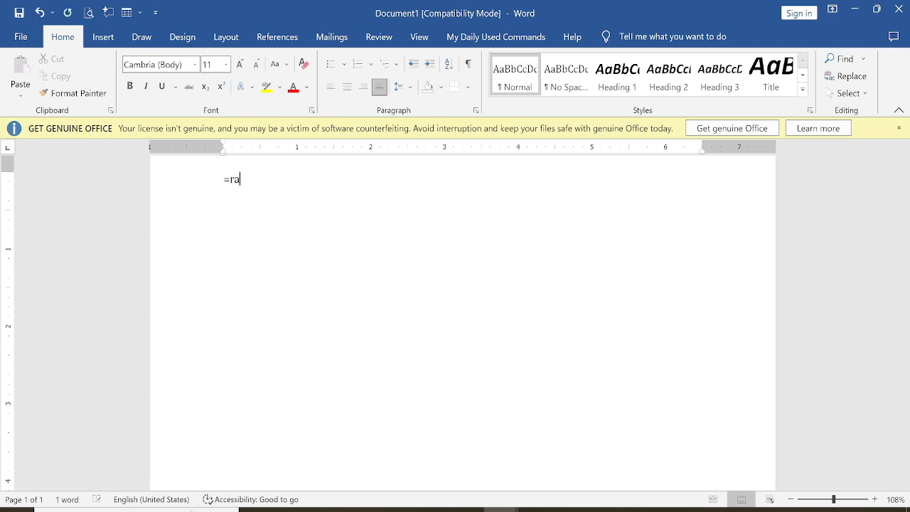
text(nd())
key(Return)
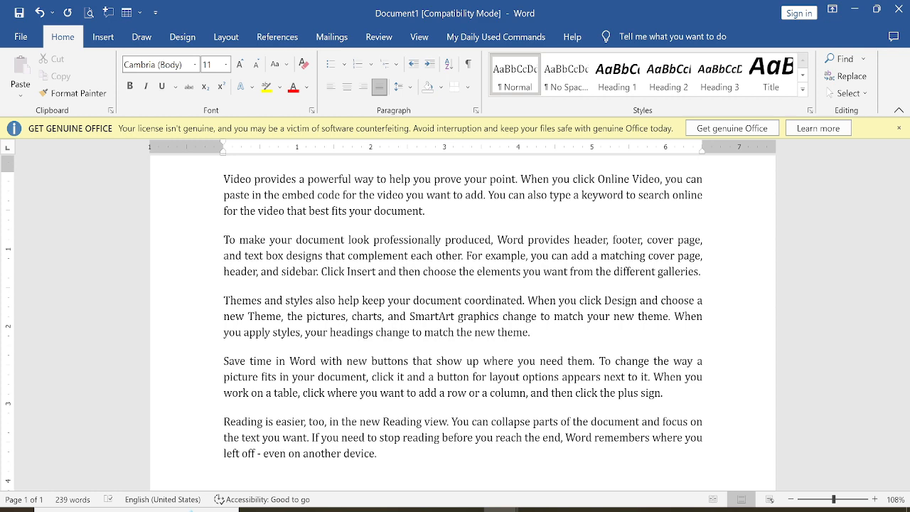
scroll(462, 320, down, 2)
scroll(462, 320, up, 2)
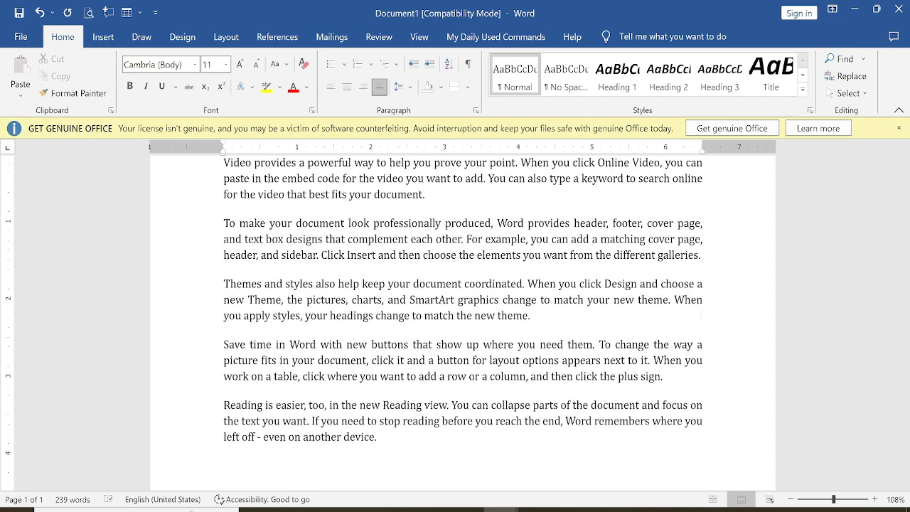
scroll(462, 320, down, 1)
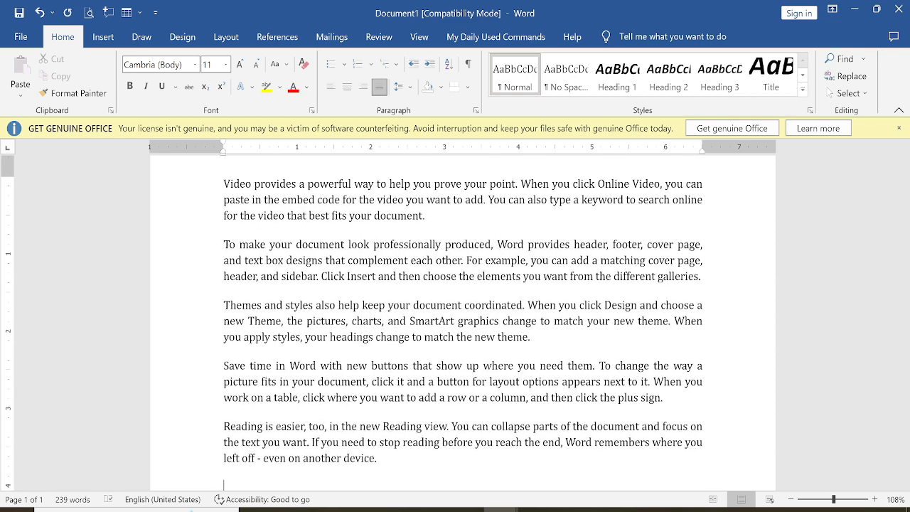
click(427, 226)
click(381, 229)
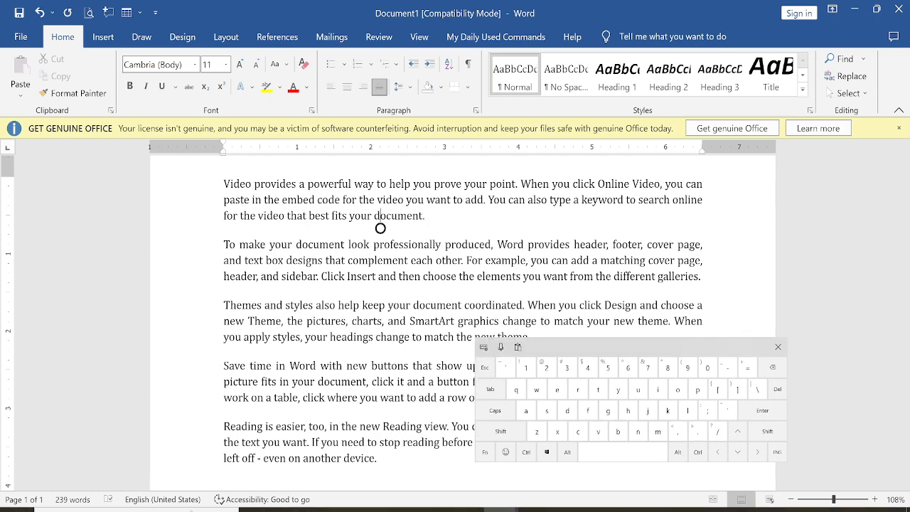
scroll(463, 320, down, 1)
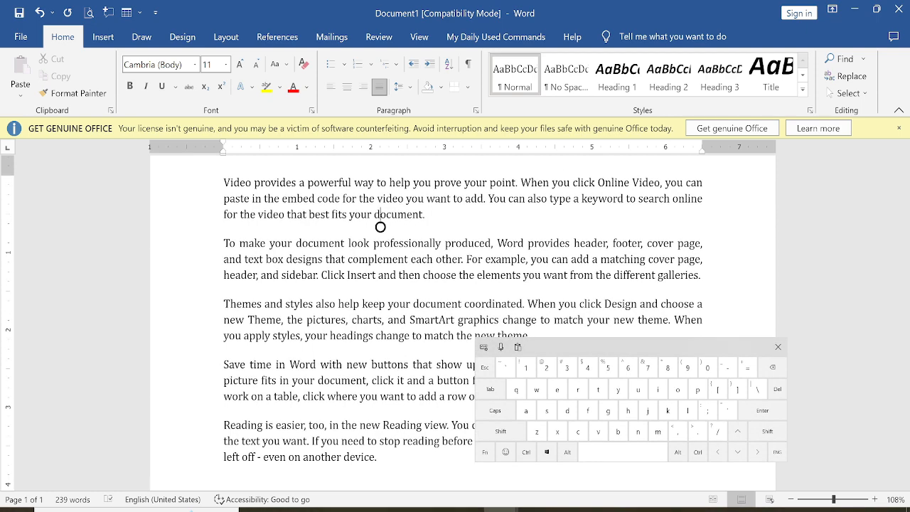
Step: Select the first paragraph and apply the Bernard MT Condensed font
drag(433, 212, 202, 180)
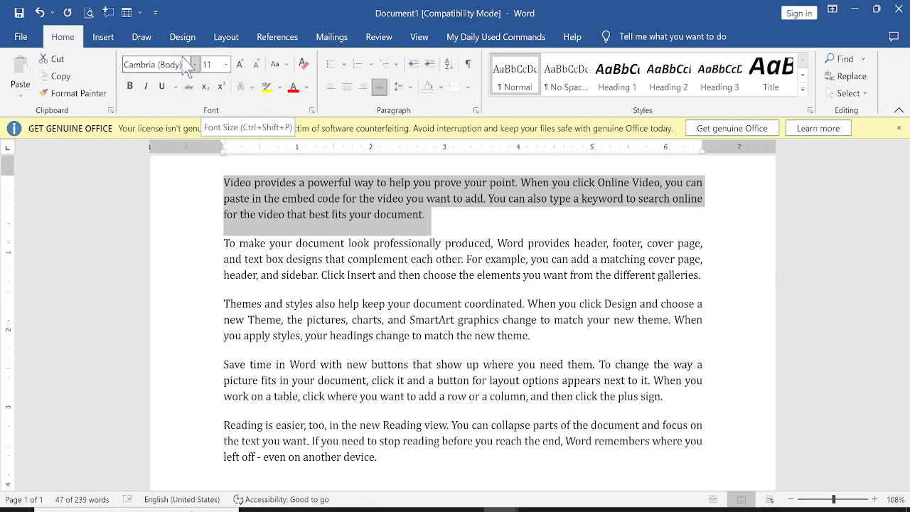
click(195, 64)
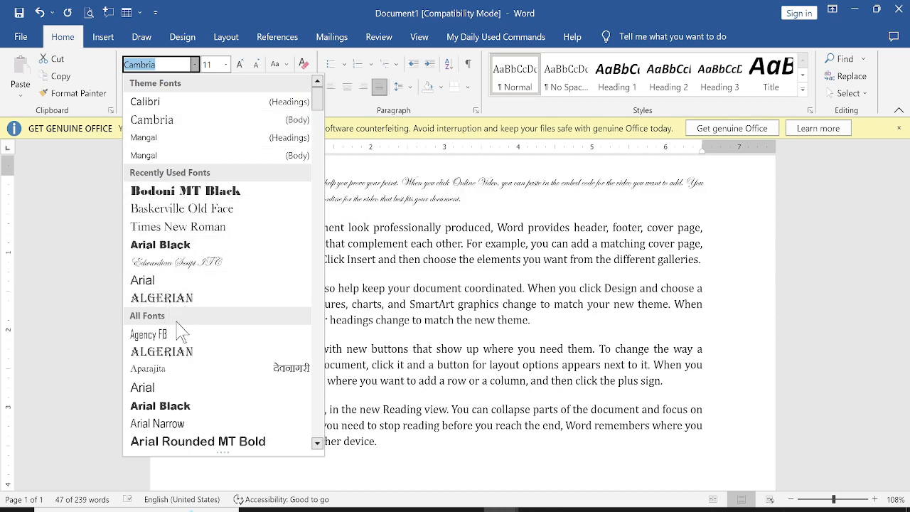
scroll(178, 341, down, 7)
scroll(181, 346, down, 2)
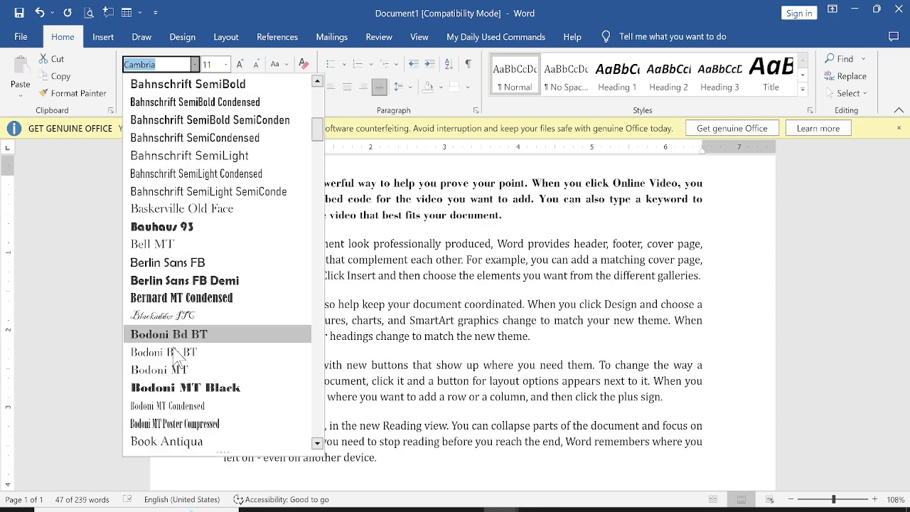
click(184, 298)
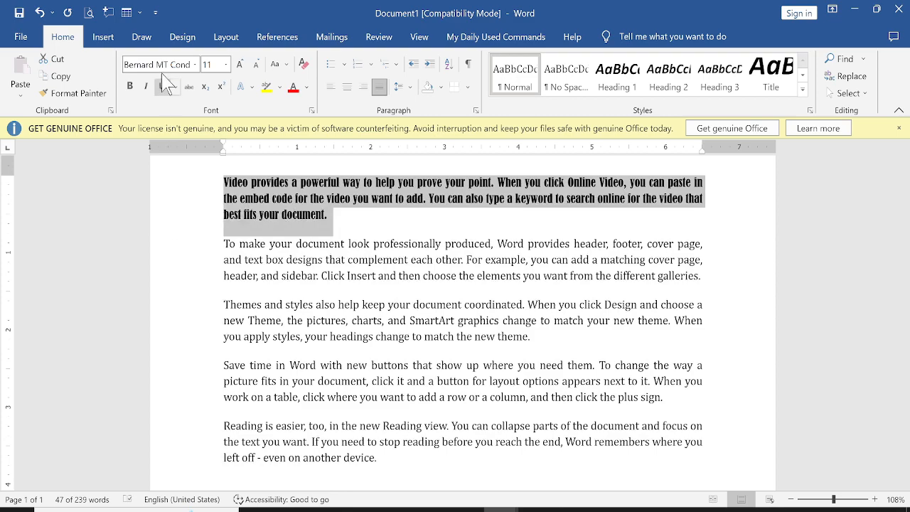
click(226, 64)
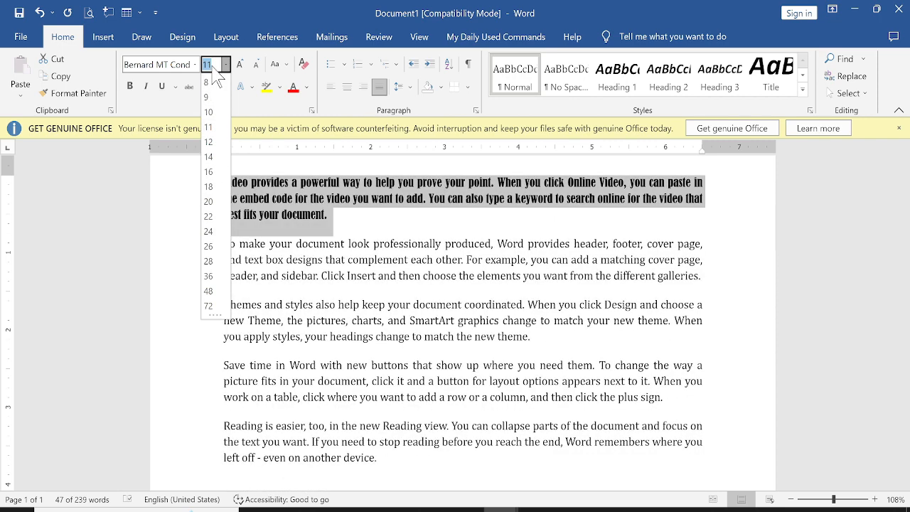
Step: Set the first paragraph to size 25, then shrink it stepwise to 12 points
text(25)
key(Return)
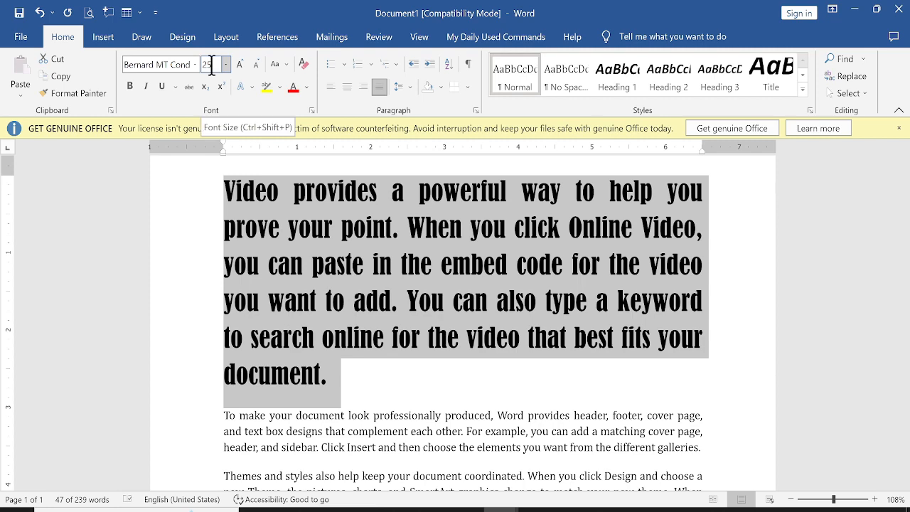
click(256, 66)
click(256, 65)
click(256, 66)
click(256, 65)
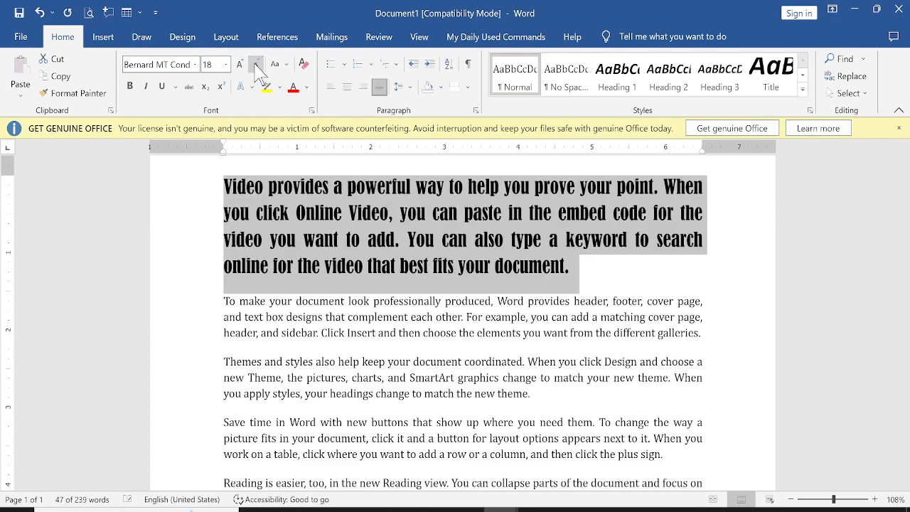
click(256, 65)
click(243, 68)
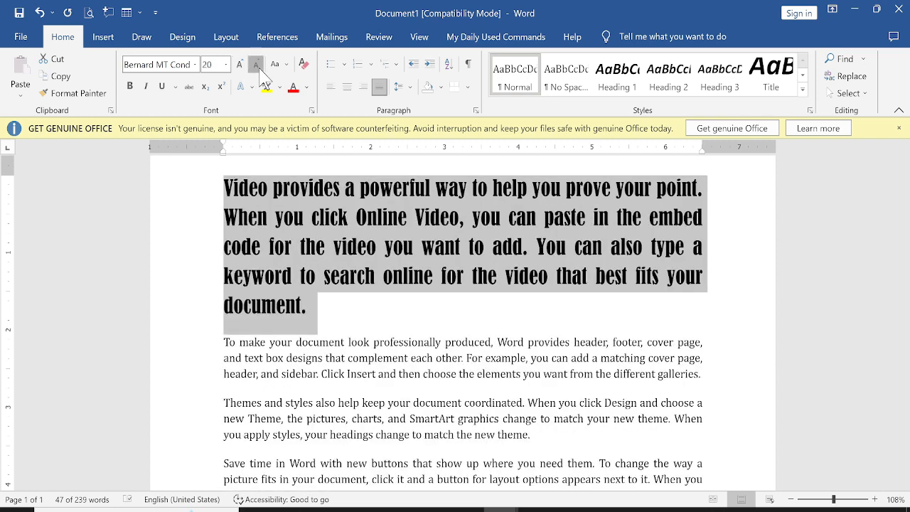
click(258, 67)
click(258, 67)
click(259, 67)
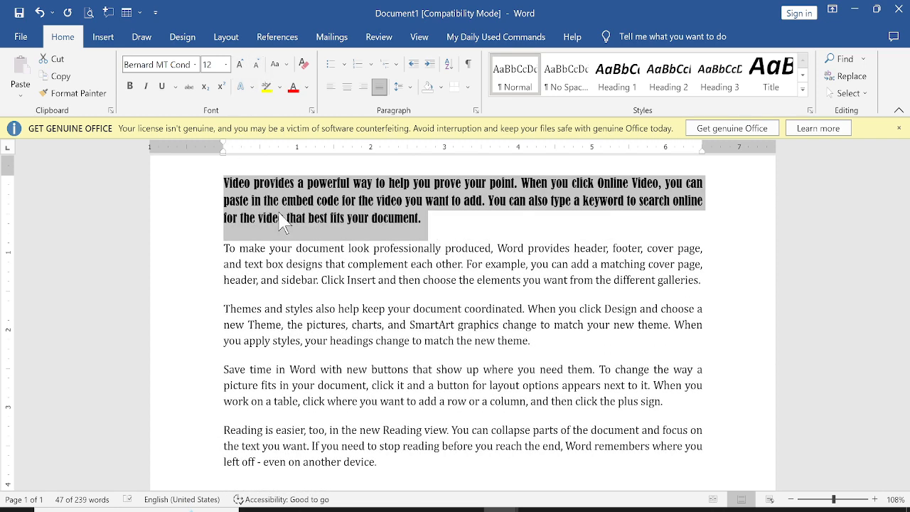
Step: Apply the Mangal (Headings) font to the first paragraph
click(286, 65)
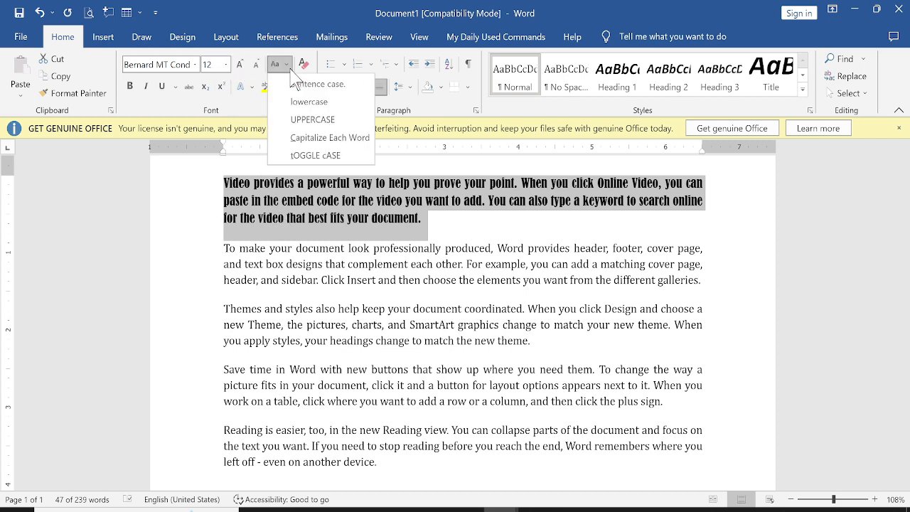
click(240, 191)
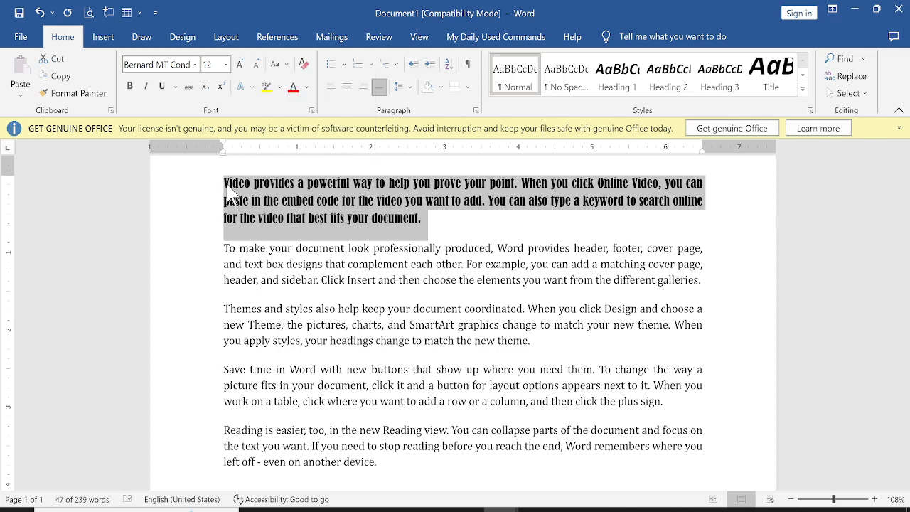
click(195, 65)
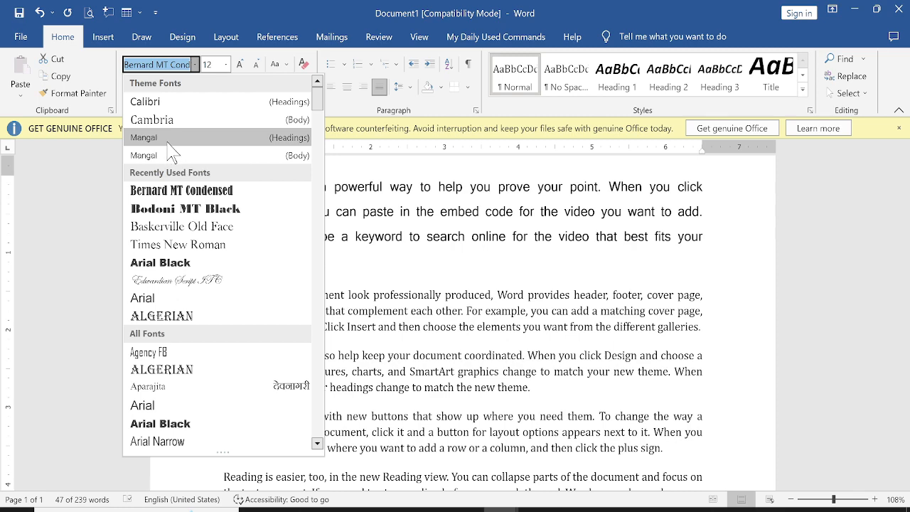
click(167, 139)
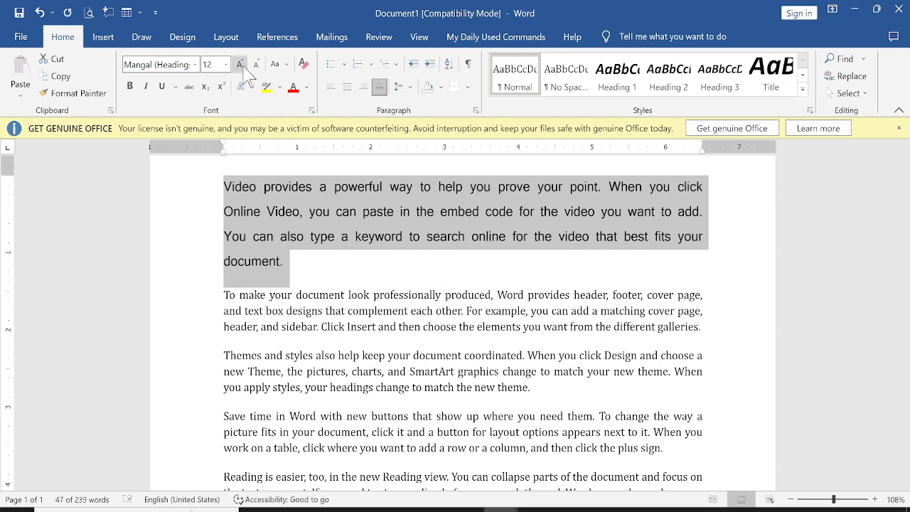
Step: Try sentence case, lowercase and UPPERCASE on the first paragraph
click(281, 65)
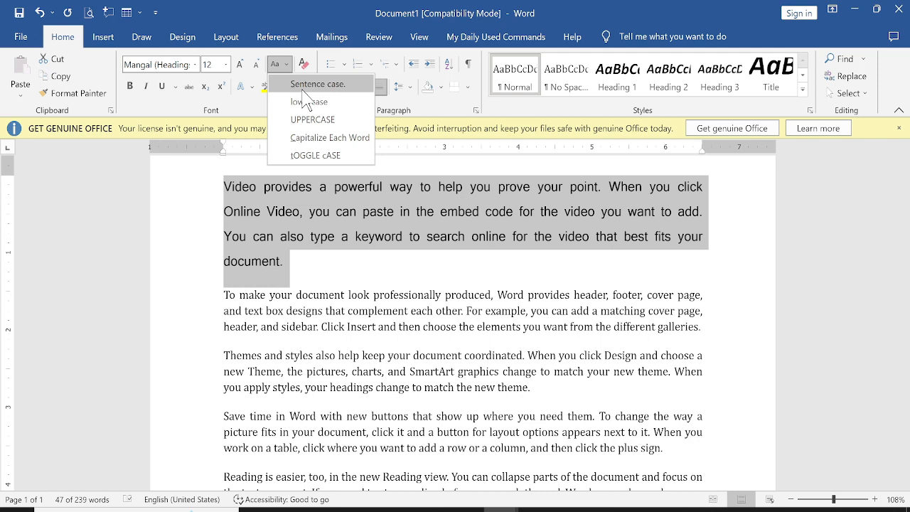
click(302, 88)
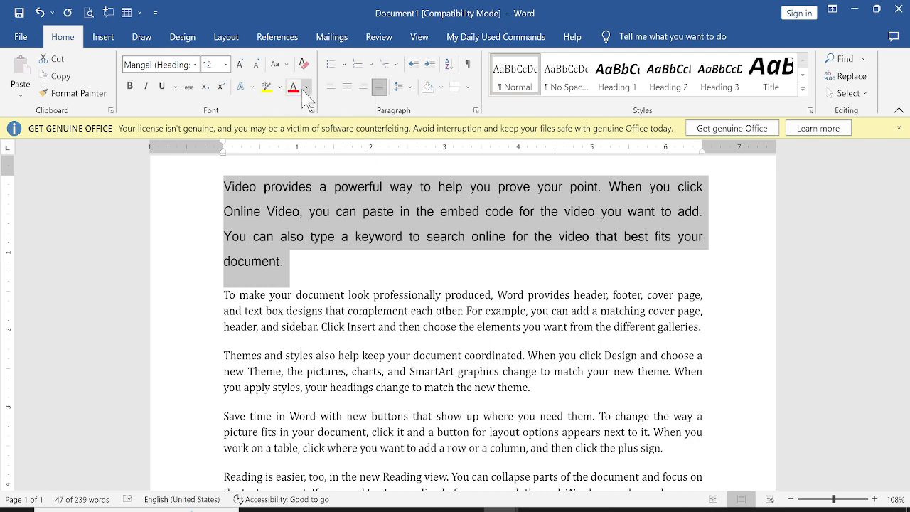
click(282, 64)
click(297, 103)
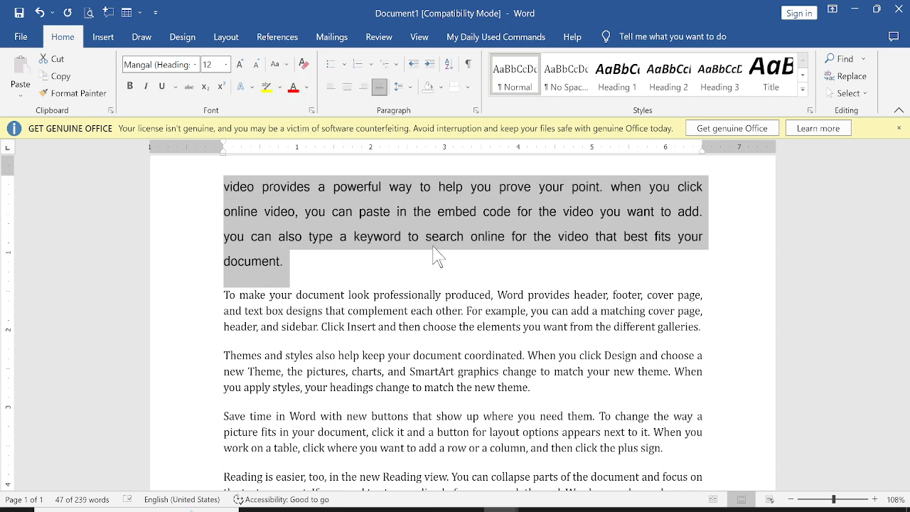
click(283, 66)
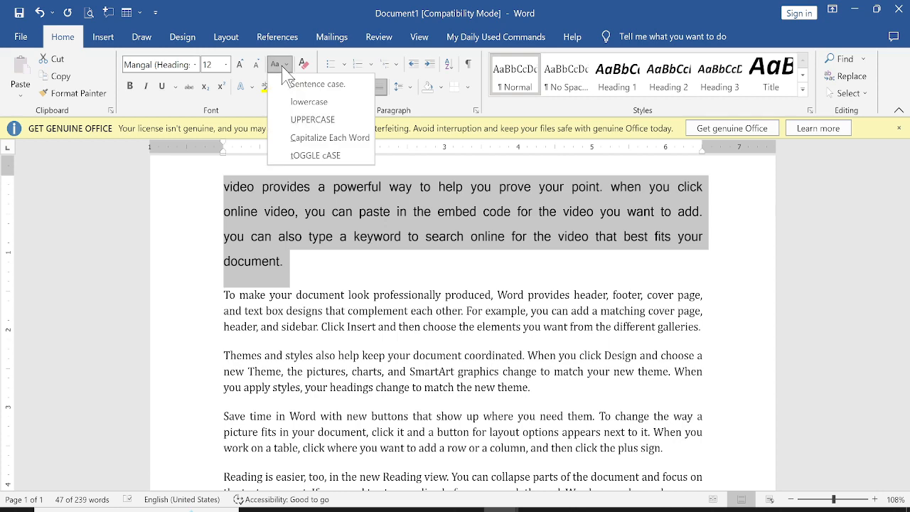
click(297, 121)
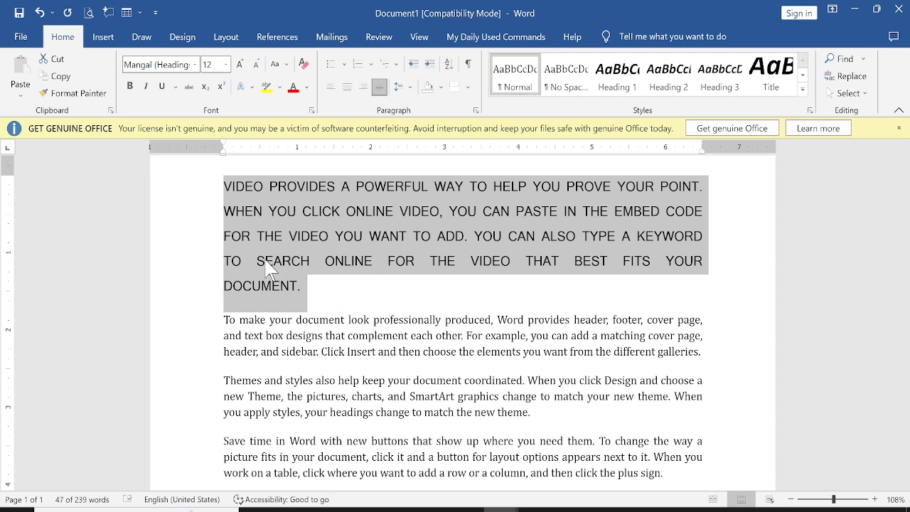
Step: Try Capitalize Each Word and tOGGLE cASE, then return the paragraph to sentence case
click(277, 65)
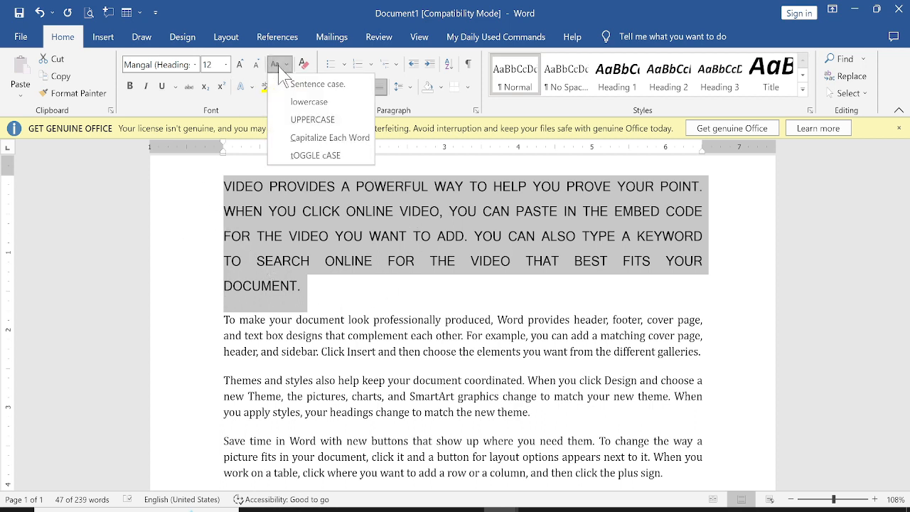
click(306, 138)
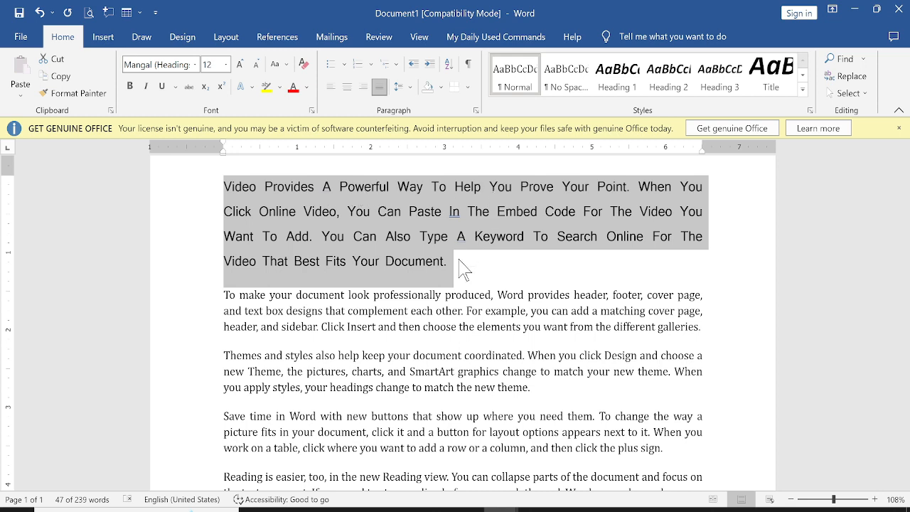
click(285, 65)
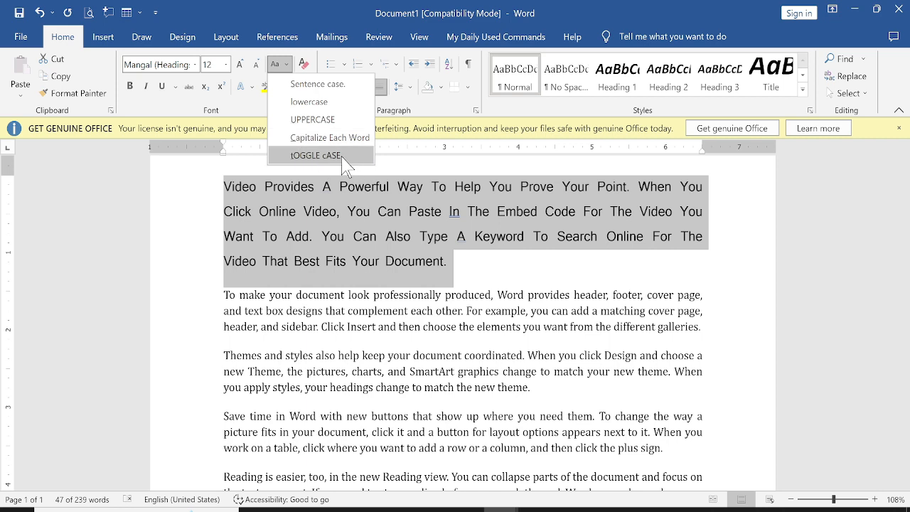
click(300, 158)
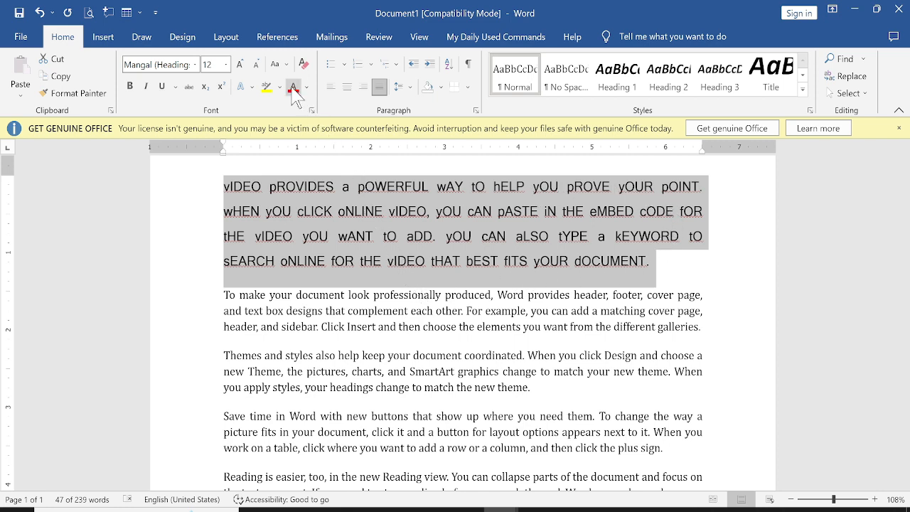
click(275, 65)
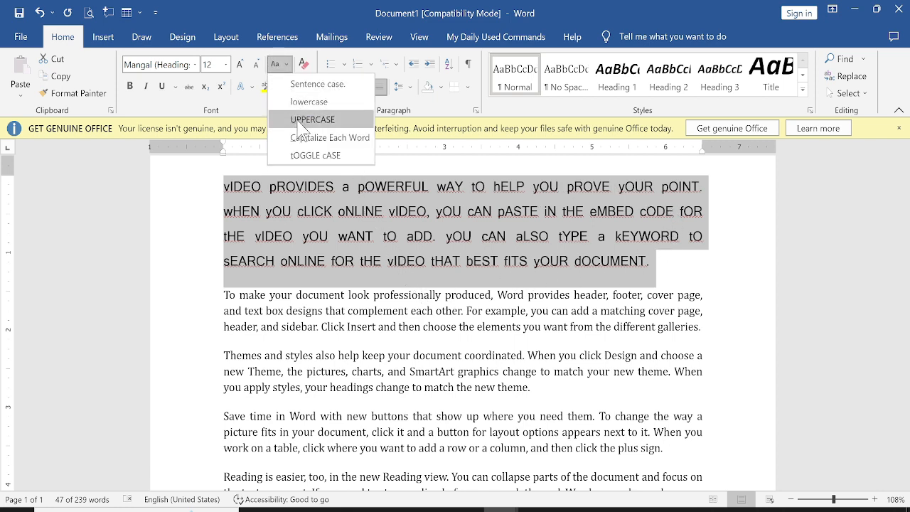
click(310, 84)
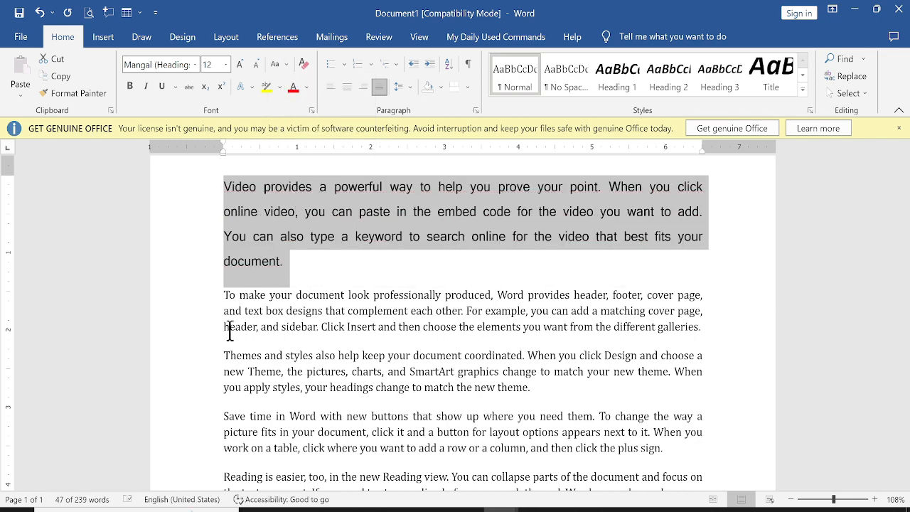
key(shift+F3)
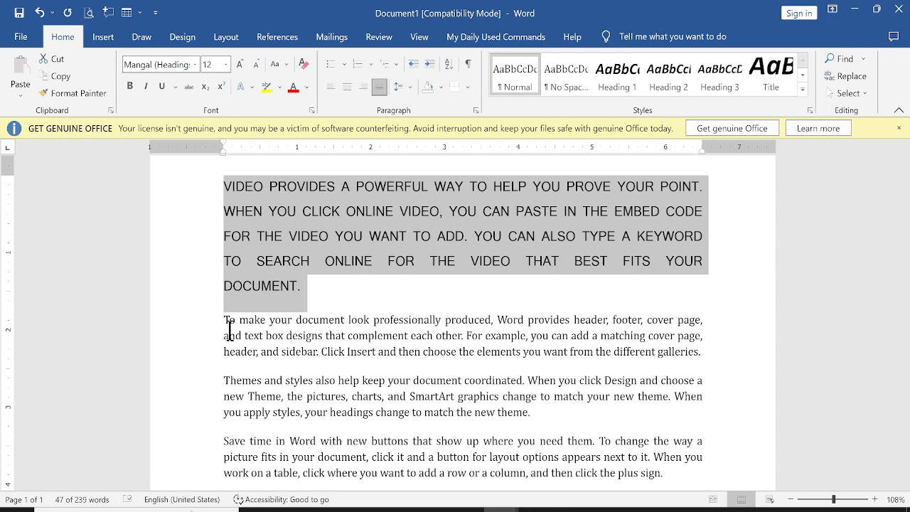
key(shift+F3)
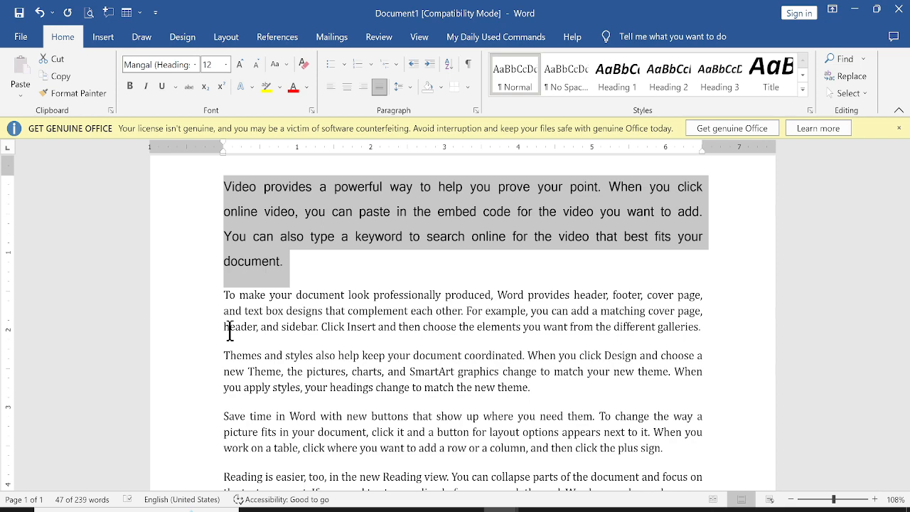
key(shift+F3)
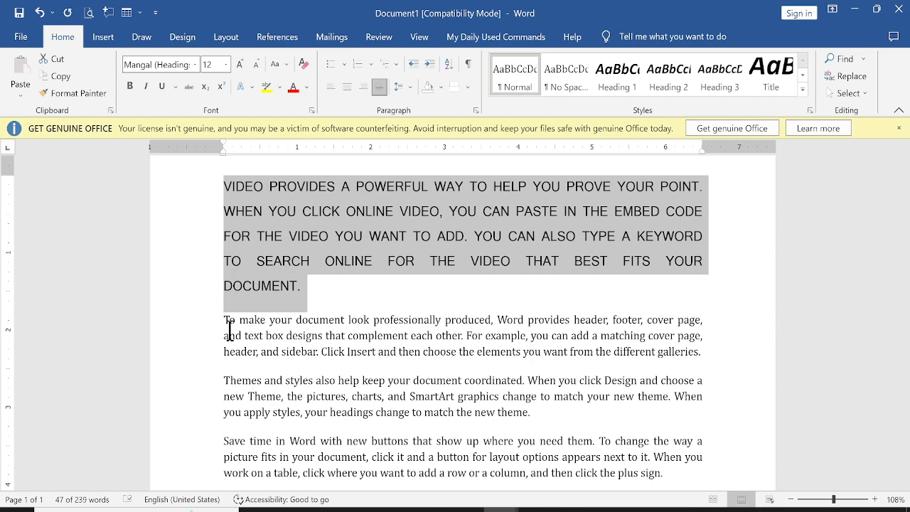
key(shift+F3)
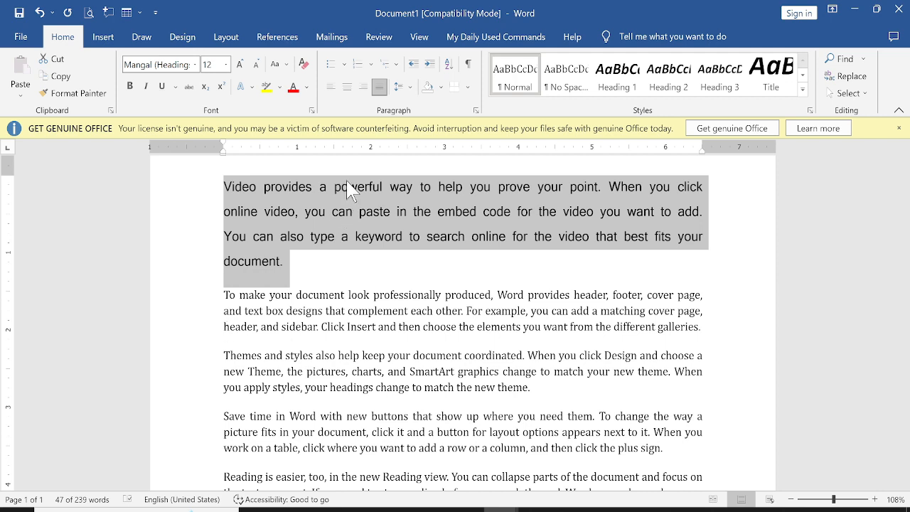
click(175, 87)
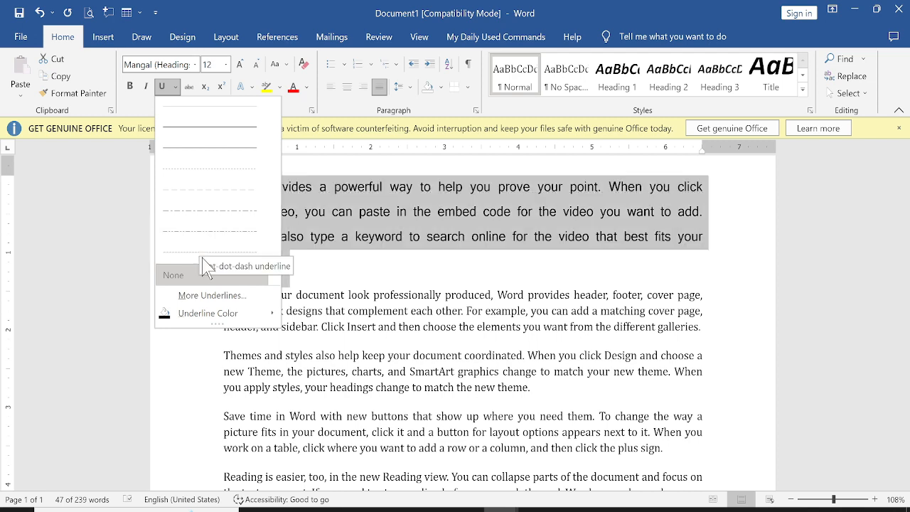
mouse_move(192, 320)
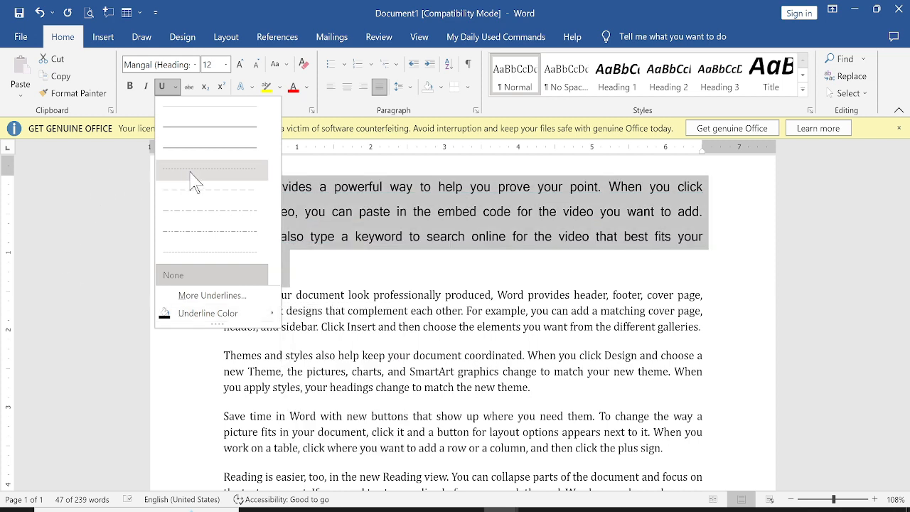
click(329, 171)
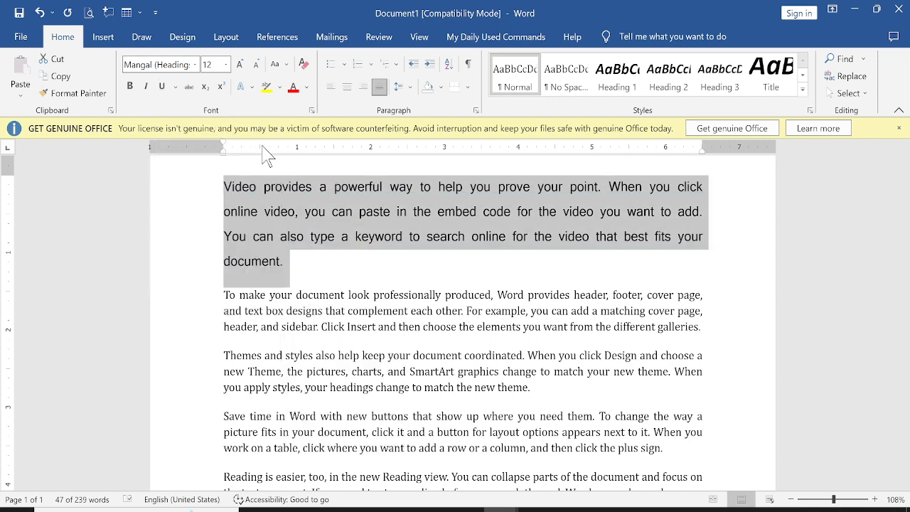
click(191, 89)
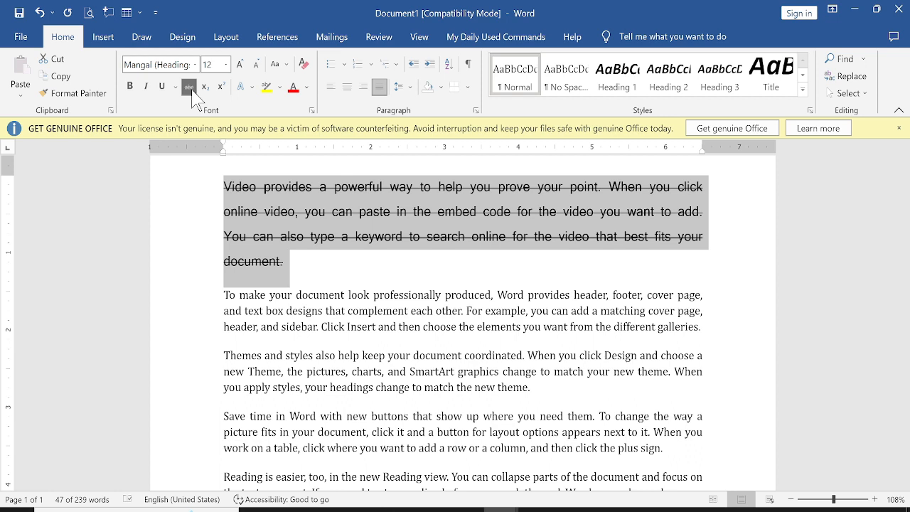
click(191, 89)
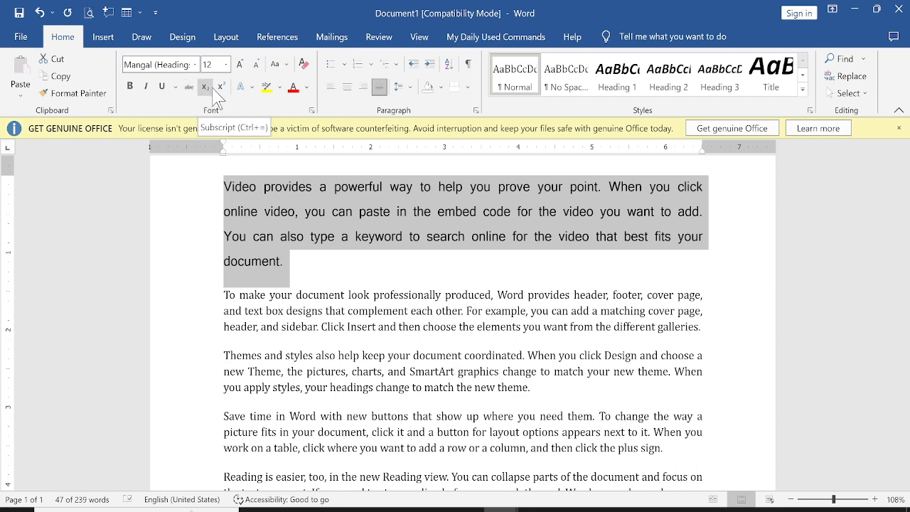
Step: Preview the Text Effects gallery and dismiss it with Esc without applying a style
click(252, 88)
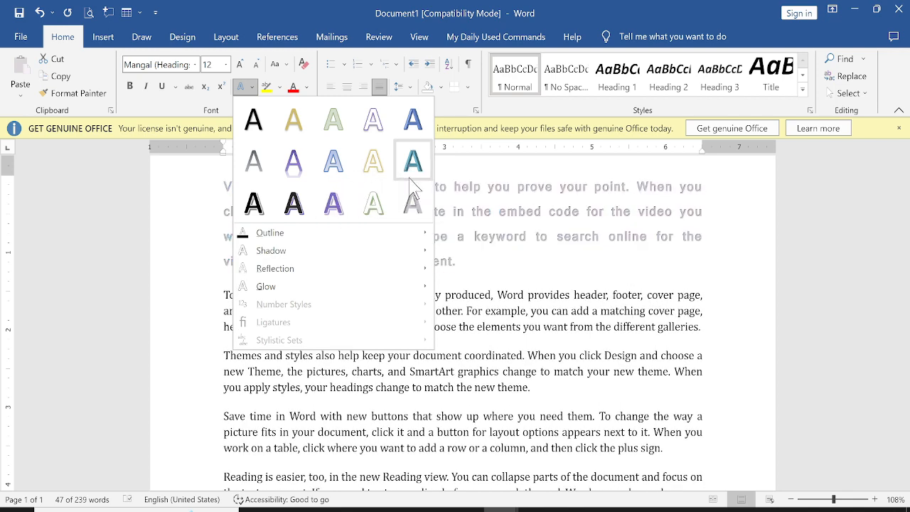
key(Escape)
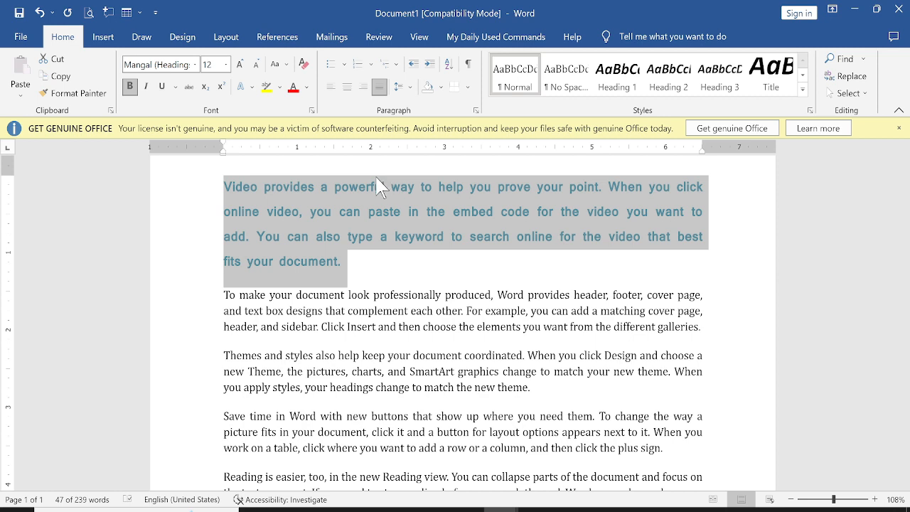
Step: Apply the black shadowed text effect to the first paragraph with a ¼ pt outline weight
click(253, 87)
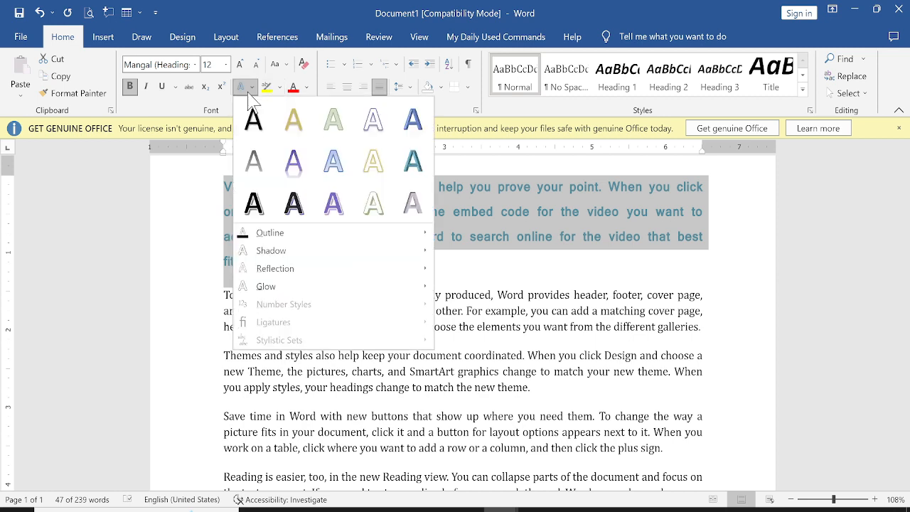
click(288, 203)
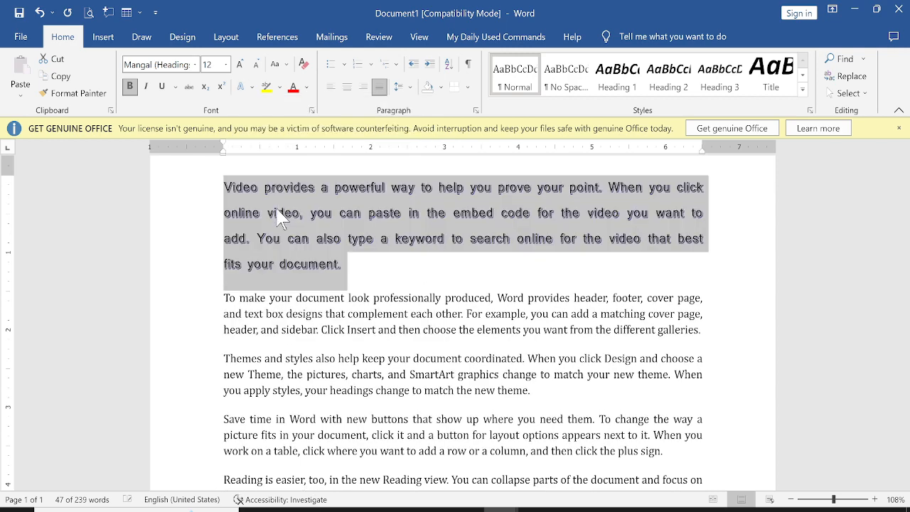
click(251, 87)
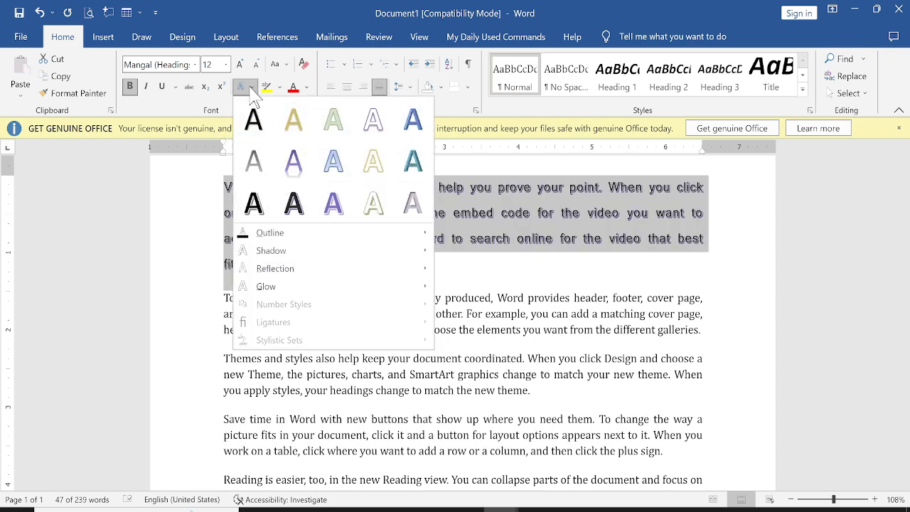
mouse_move(267, 235)
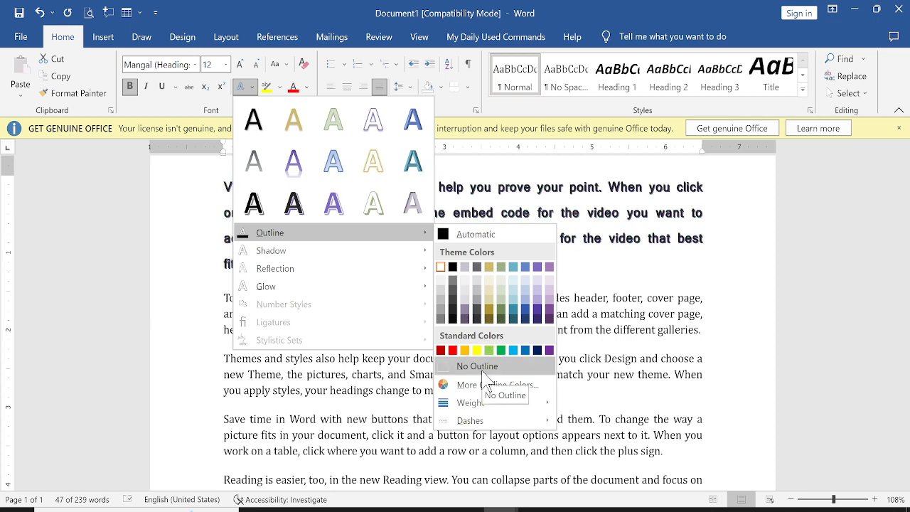
mouse_move(465, 403)
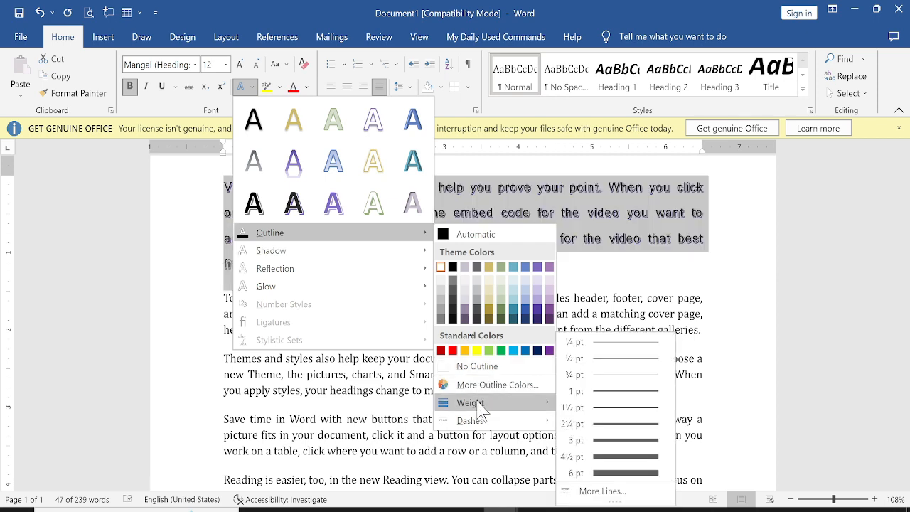
click(617, 346)
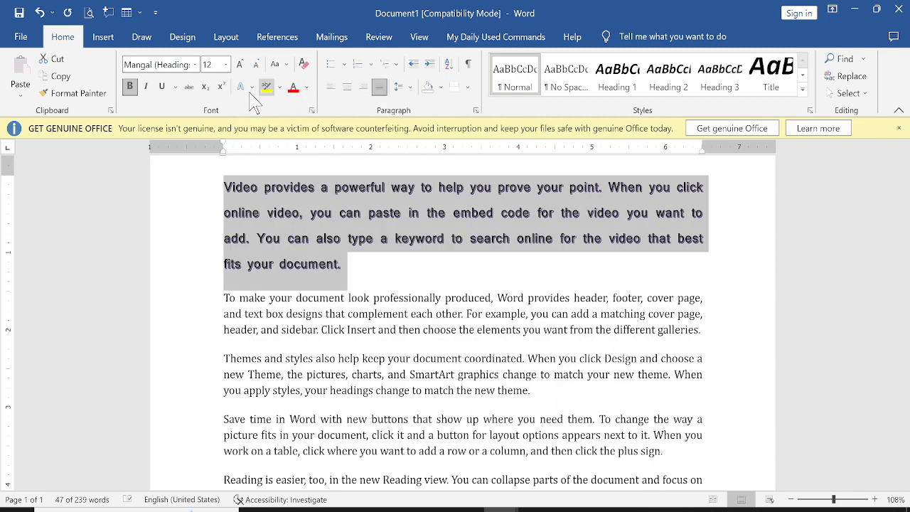
click(242, 86)
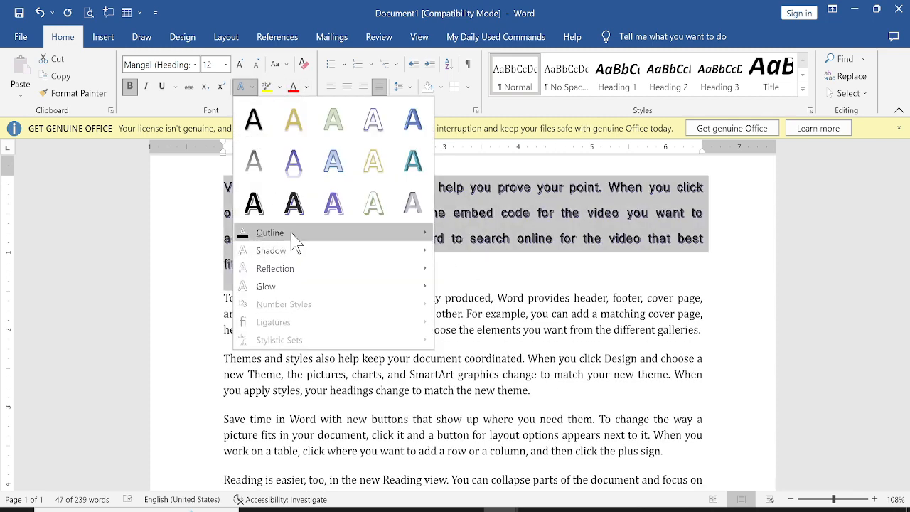
mouse_move(296, 240)
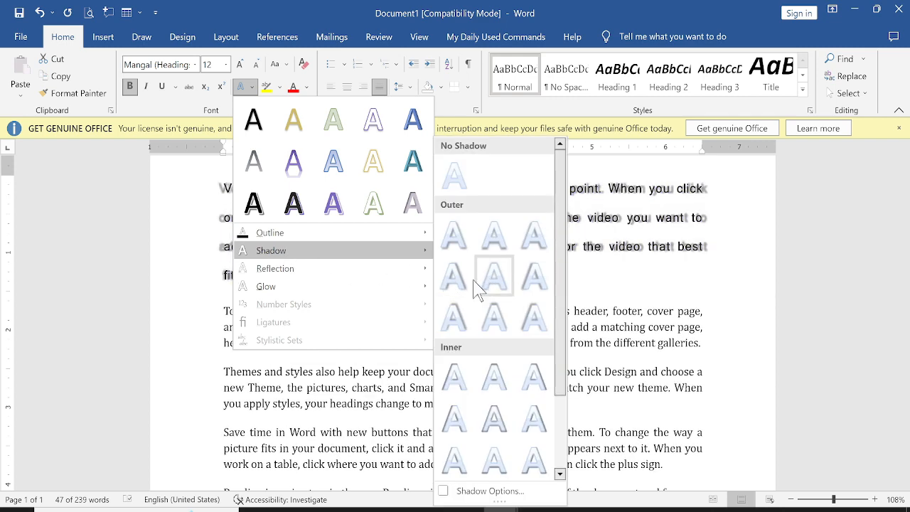
mouse_move(298, 272)
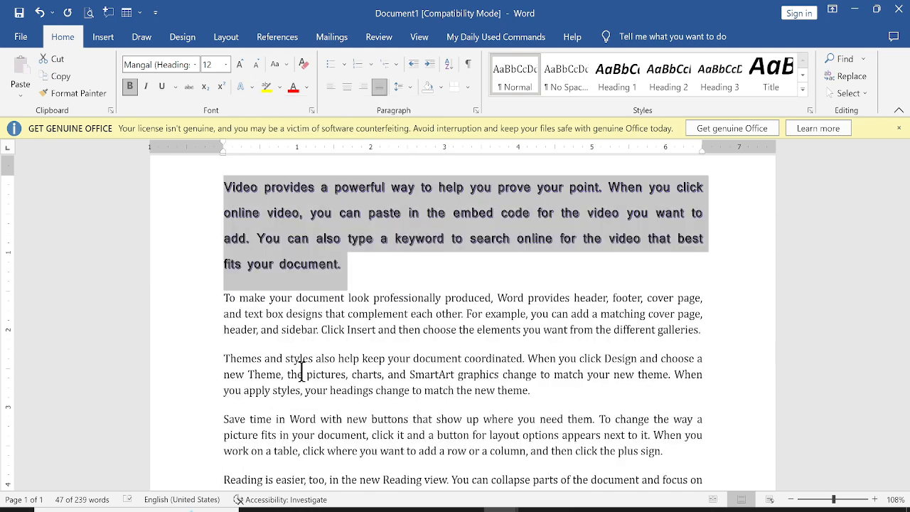
Step: Select the word 'video' in the first paragraph as the formatting source
click(301, 373)
click(270, 249)
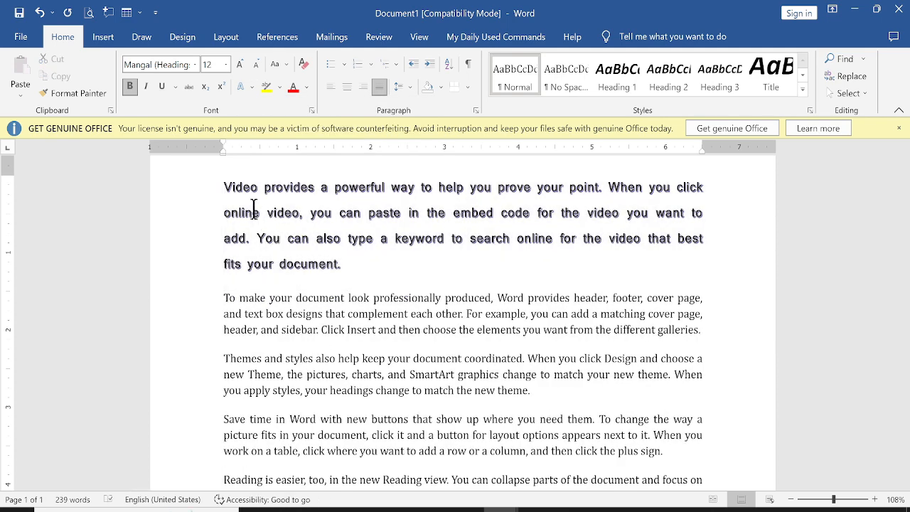
drag(267, 213, 299, 218)
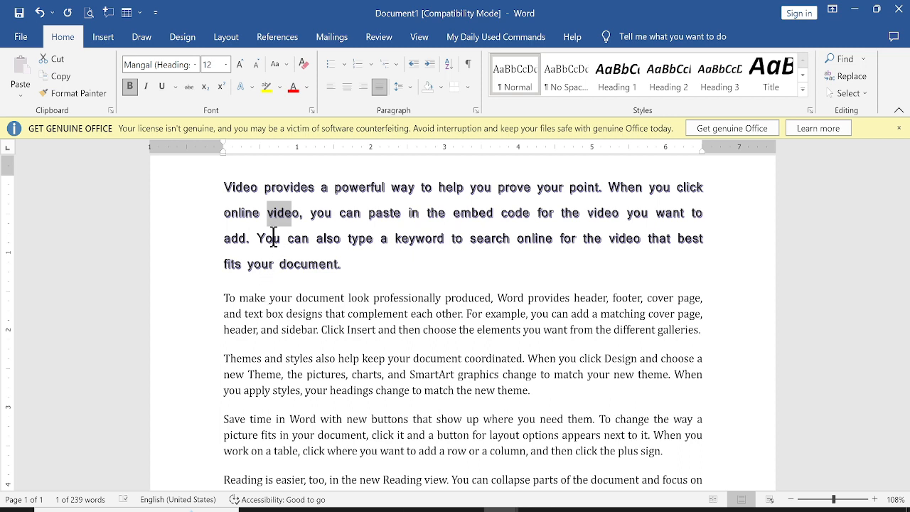
click(276, 217)
drag(265, 209, 311, 208)
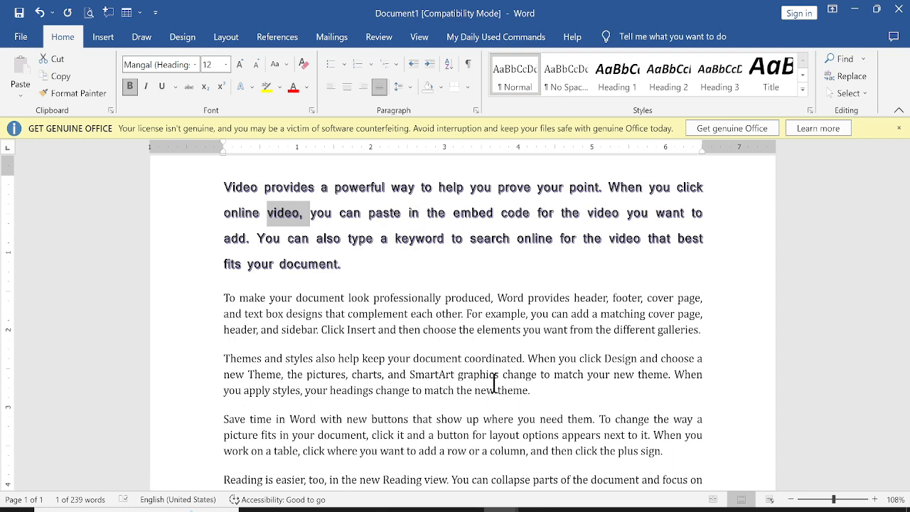
Step: Use Format Painter to copy that bold shadowed formatting onto the 'Themes and styles' paragraph
click(72, 100)
click(291, 213)
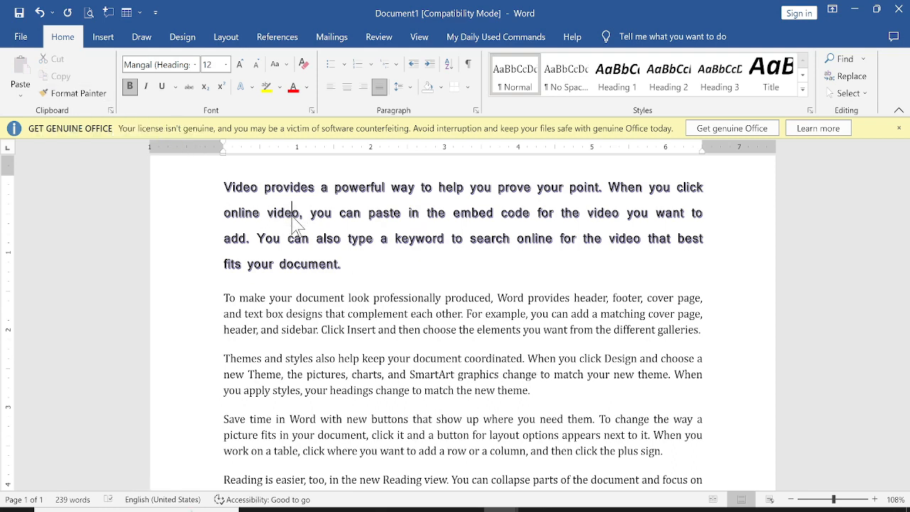
drag(267, 213, 293, 220)
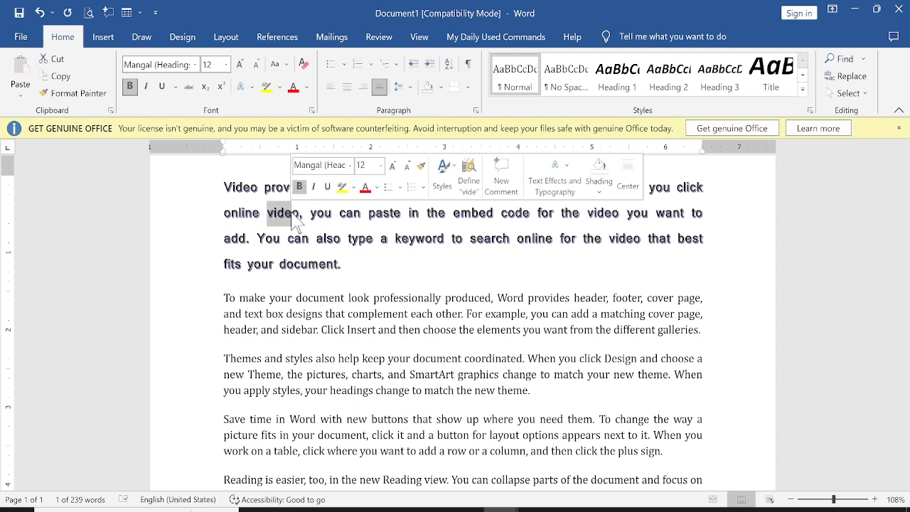
click(80, 95)
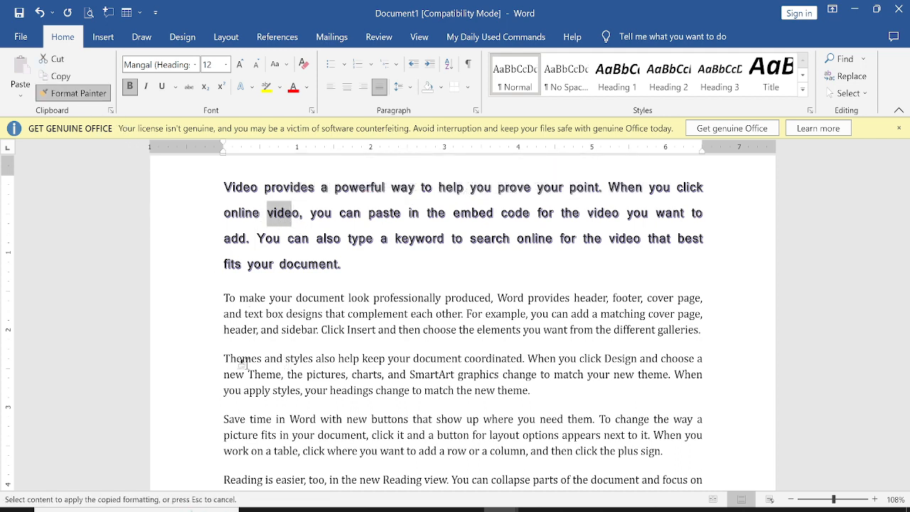
mouse_move(214, 359)
mouse_down()
mouse_move(284, 375)
mouse_move(456, 375)
mouse_move(530, 390)
mouse_up()
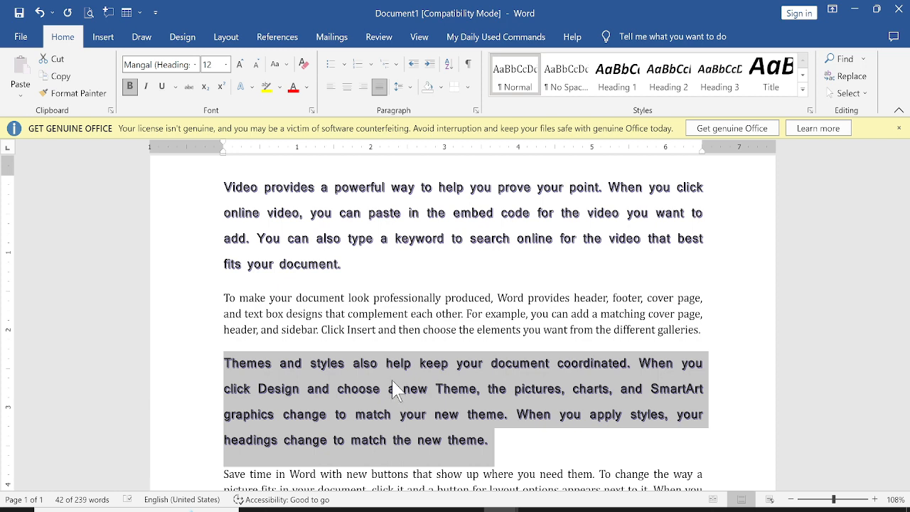
drag(247, 211, 284, 211)
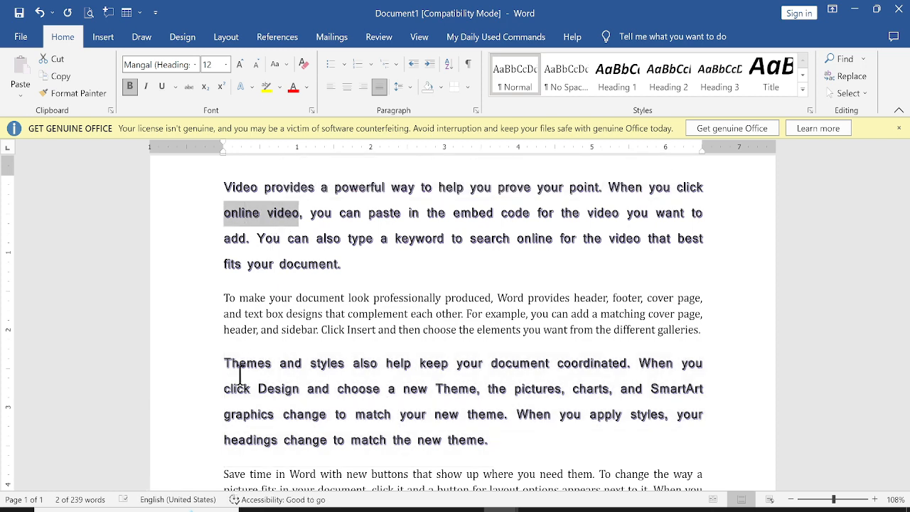
drag(240, 366, 388, 415)
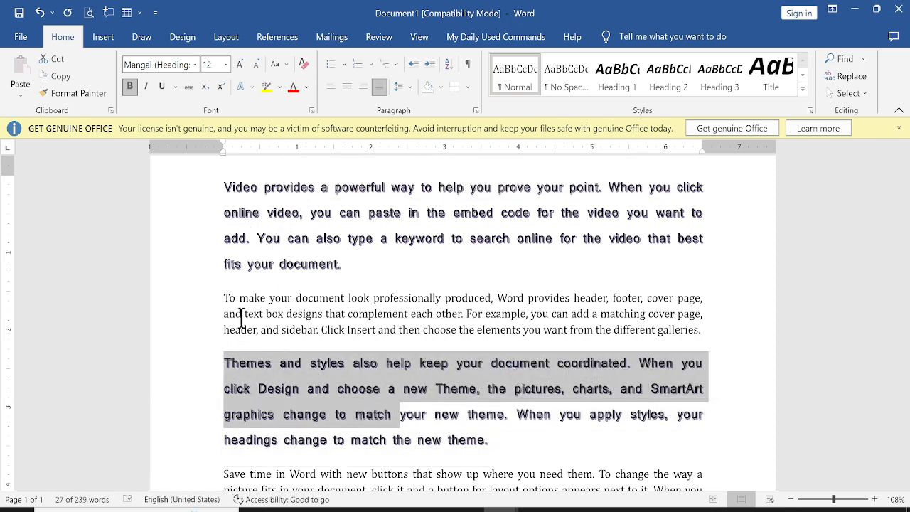
click(338, 226)
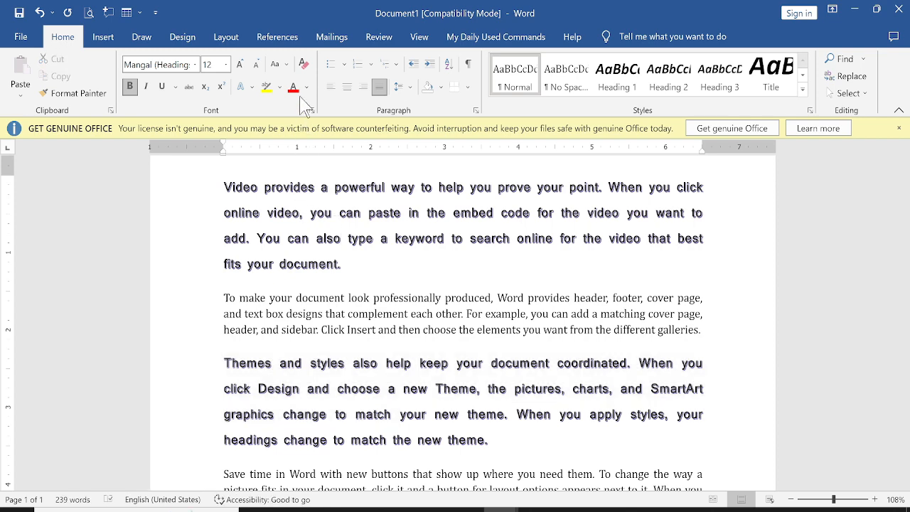
Step: Add an empty paragraph at the end, then select everything and delete it
scroll(306, 341, down, 6)
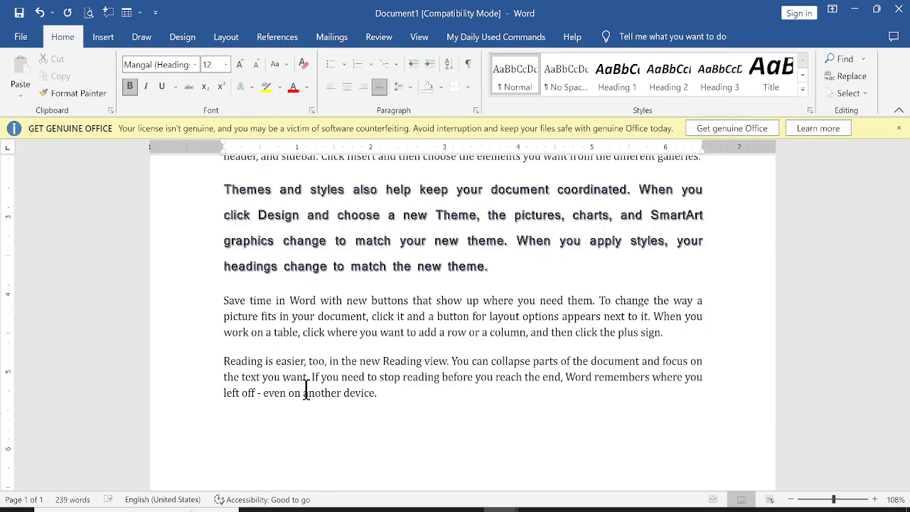
click(384, 303)
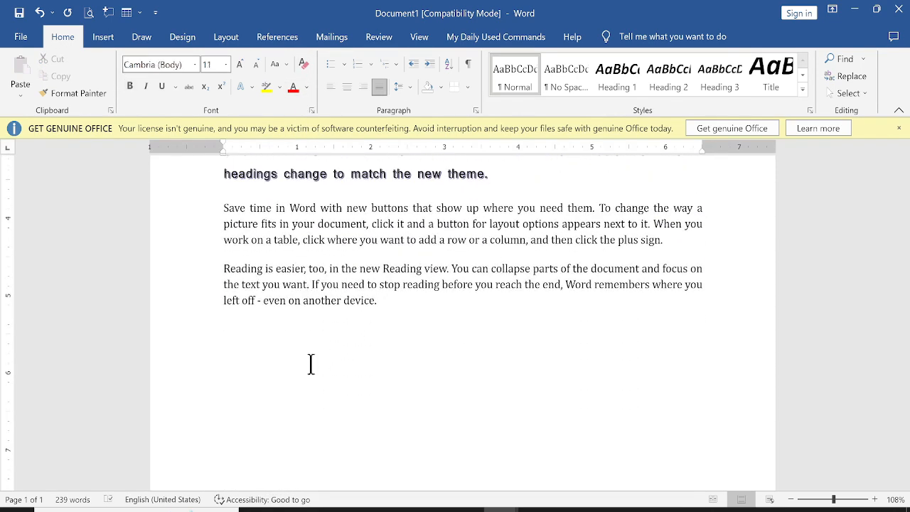
key(Return)
key(ctrl+a)
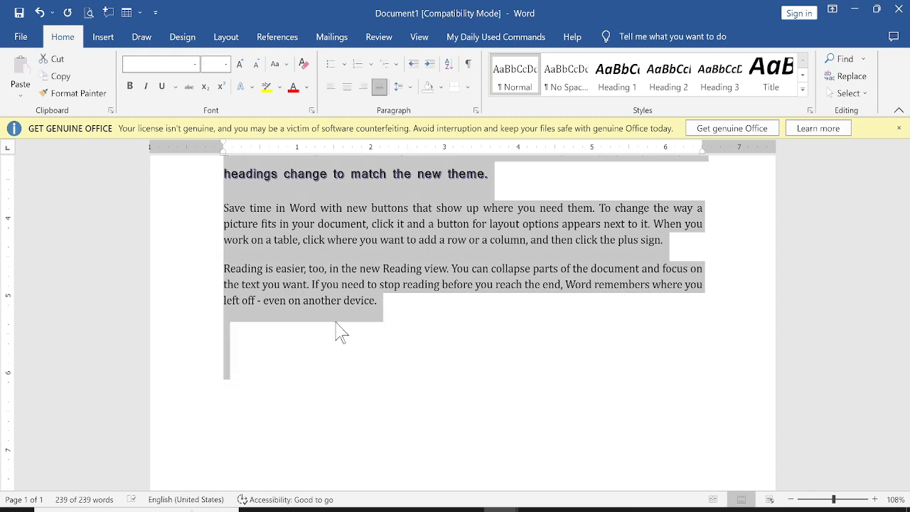
key(Delete)
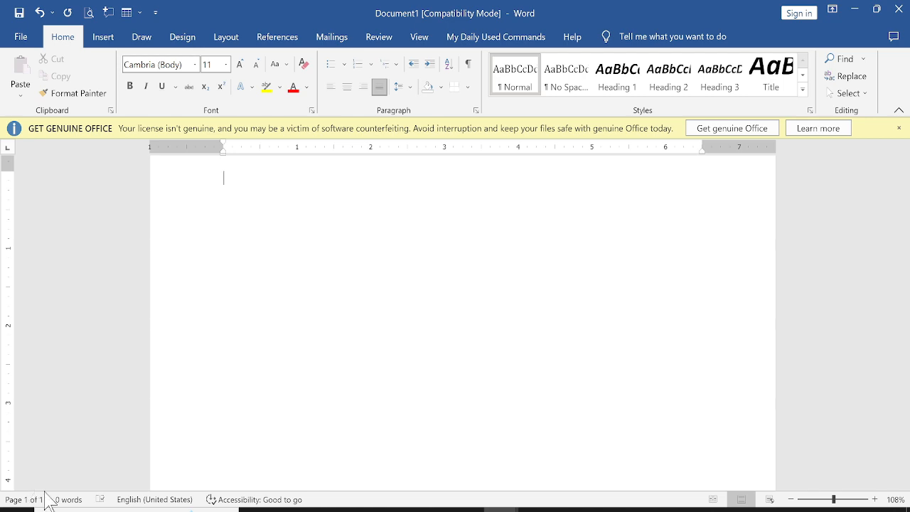
Step: Type the RESUME title and the applicant's full name, then begin the Email line
scroll(315, 364, up, 2)
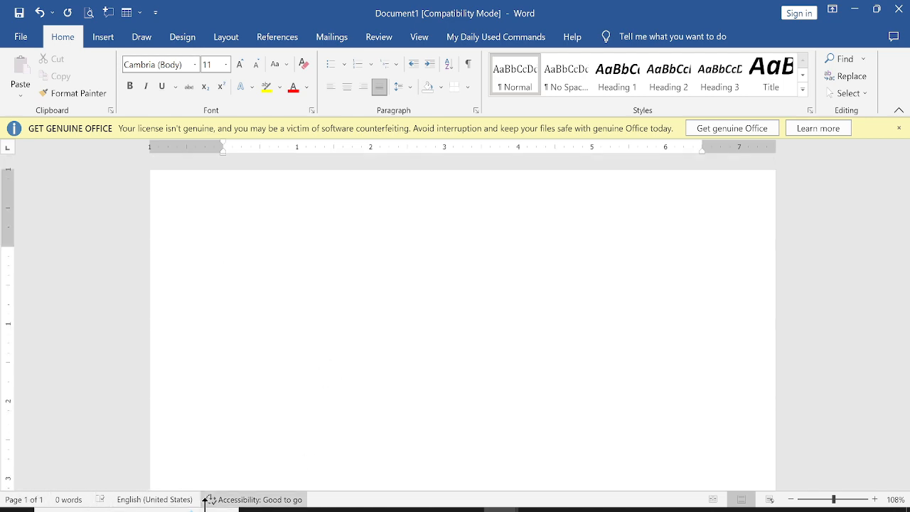
text(Re)
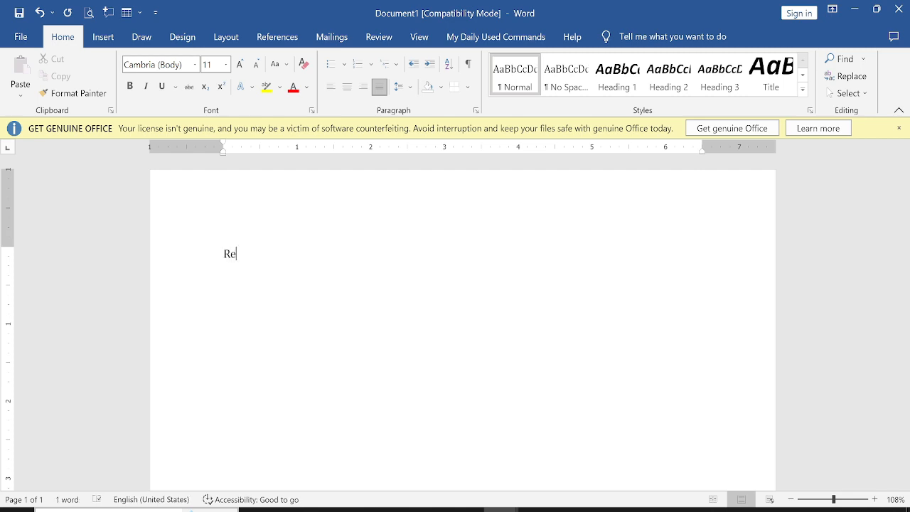
text(su)
key(BackSpace)
key(BackSpace)
key(BackSpace)
key(BackSpace)
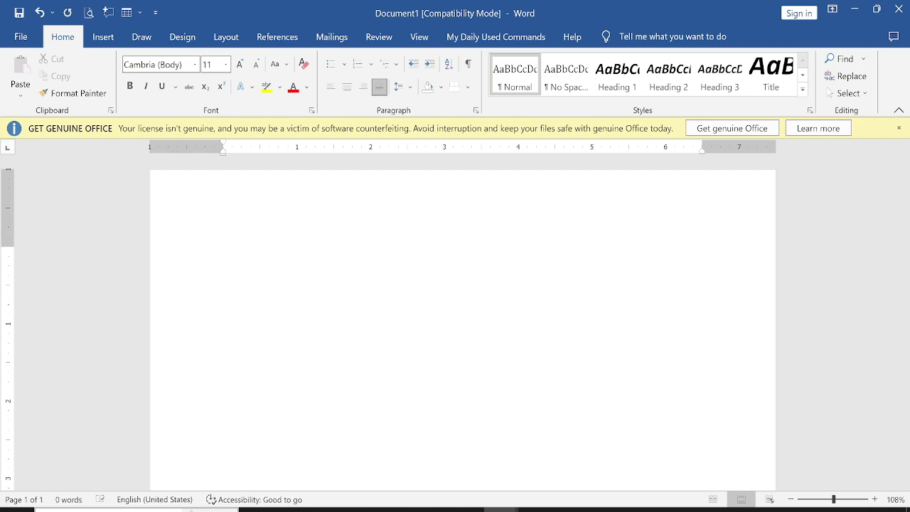
text(RE)
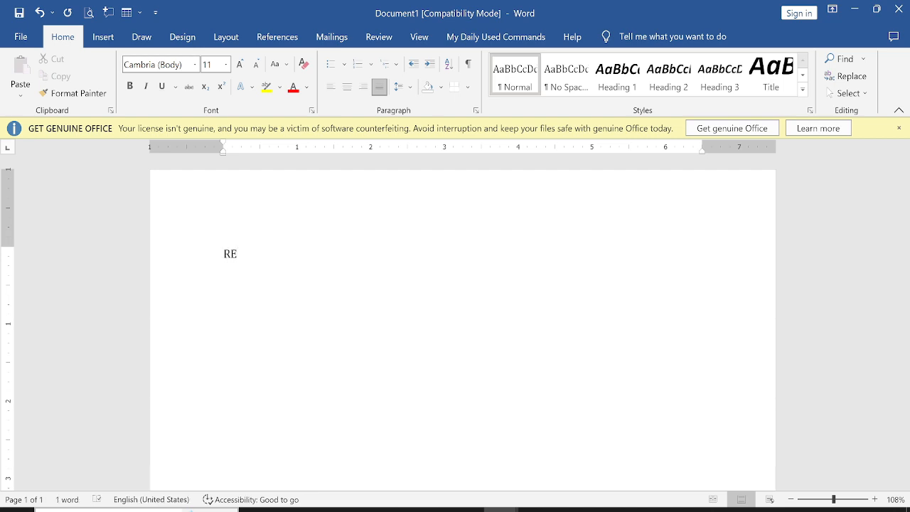
text(SUME)
key(Return)
key(Return)
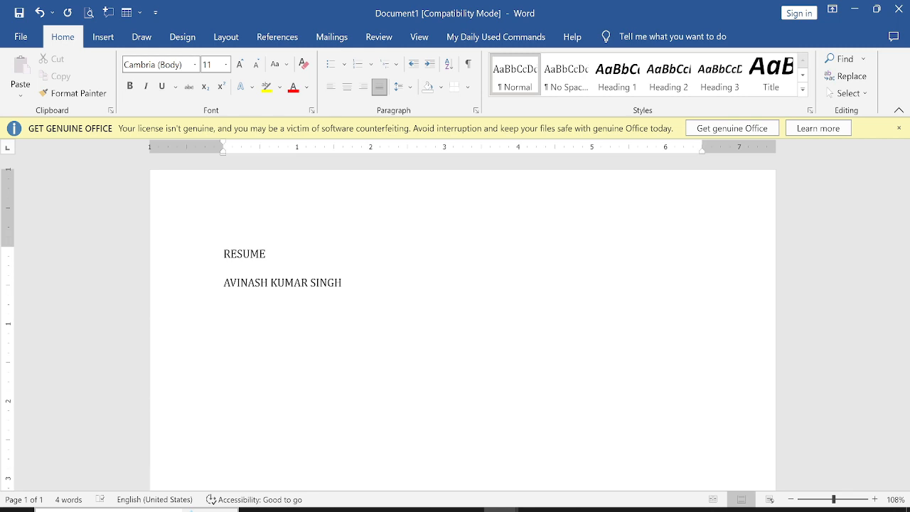
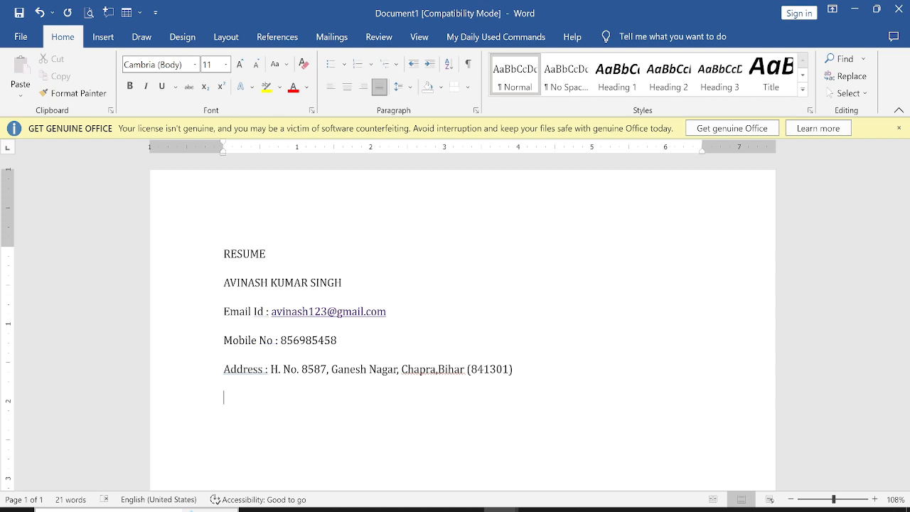
Step: Try the ####, ==== and ---- border shortcuts under the address, undoing each
text(####)
key(Return)
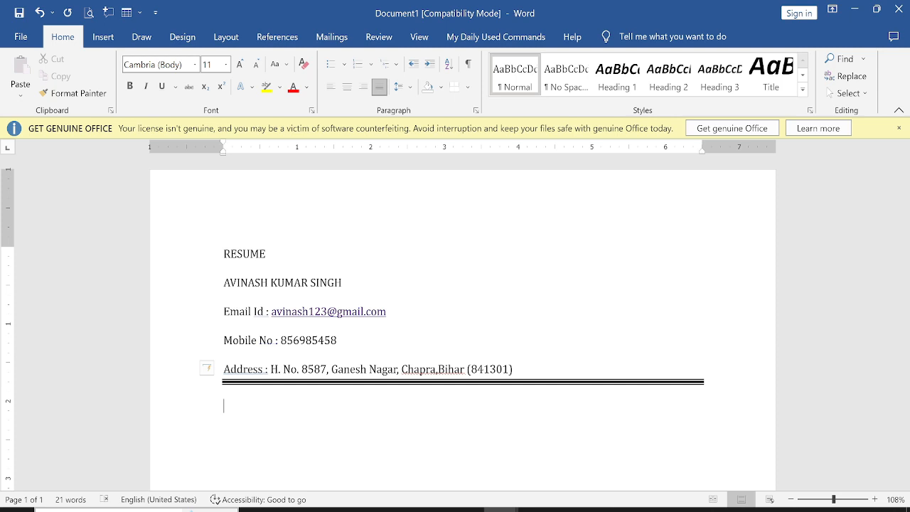
key(ctrl+a)
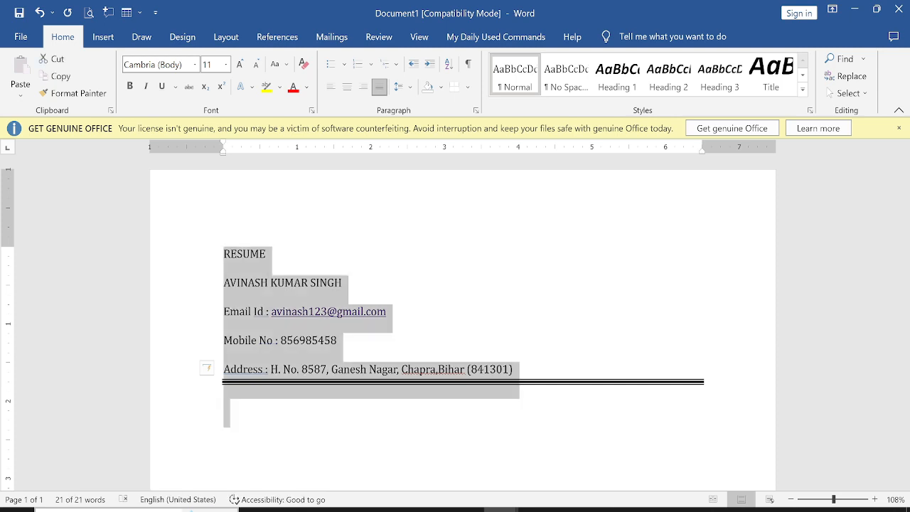
key(ctrl+z)
key(BackSpace)
key(BackSpace)
key(BackSpace)
key(BackSpace)
key(BackSpace)
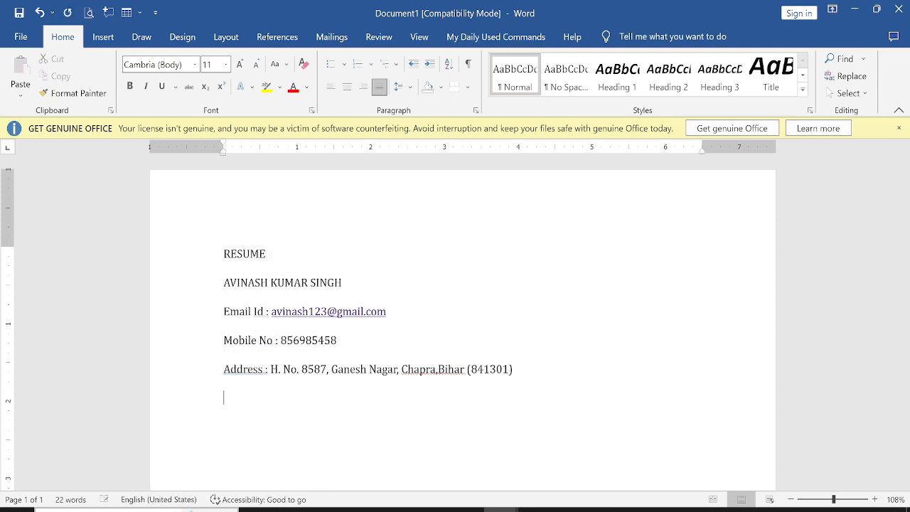
text(====)
key(Return)
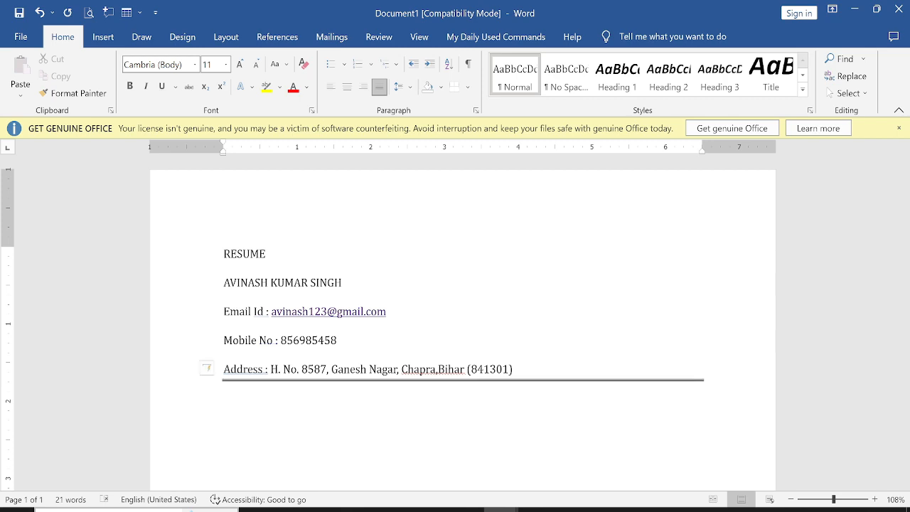
key(ctrl+z)
key(BackSpace)
key(BackSpace)
key(BackSpace)
key(BackSpace)
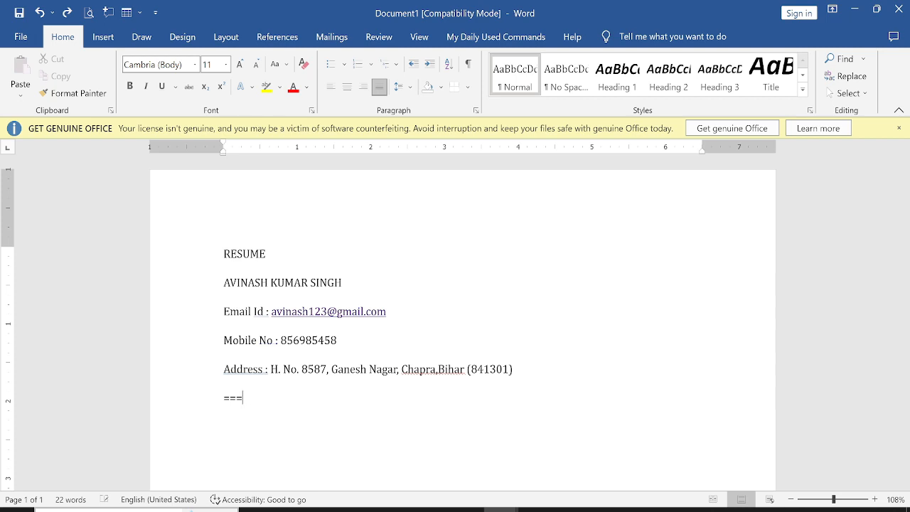
text(----)
key(Return)
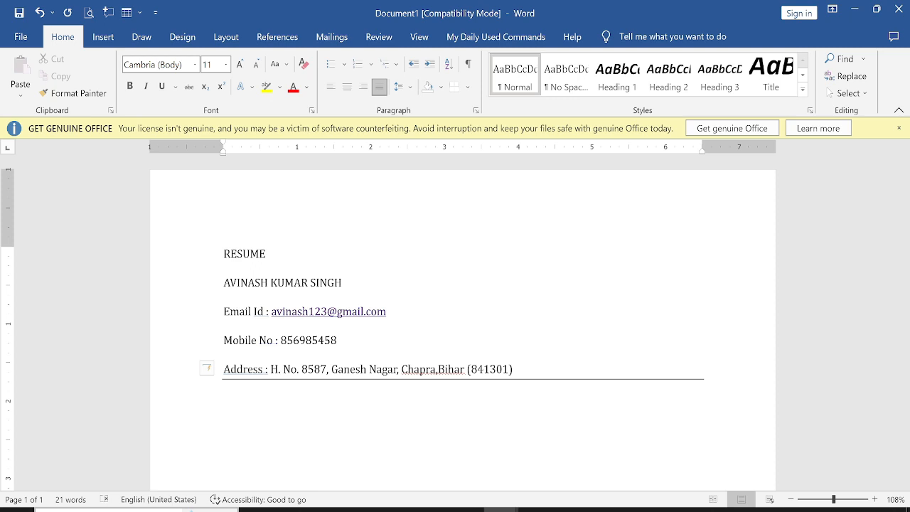
key(ctrl+z)
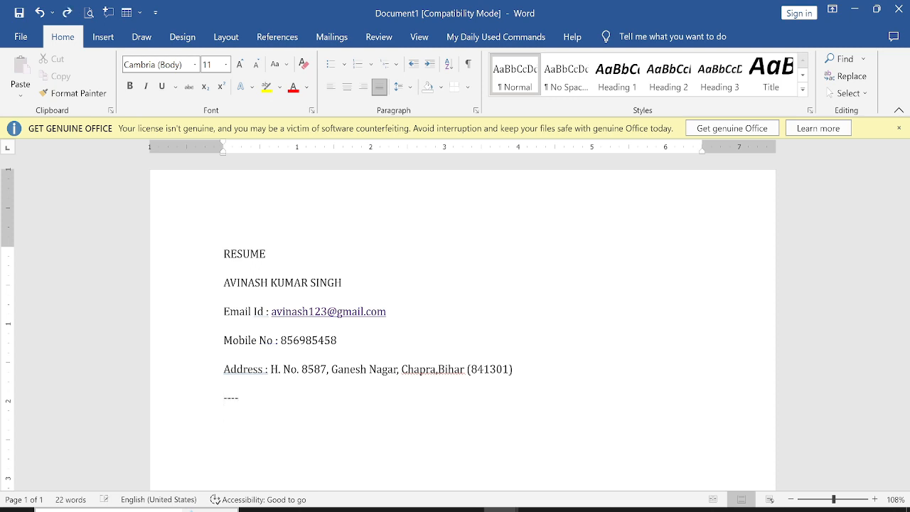
key(BackSpace)
key(BackSpace)
key(BackSpace)
Step: Test the ***** and ~~~~ borders, then use ==== to create the final double rule
text(*****)
key(Return)
key(ctrl+z)
key(BackSpace)
key(BackSpace)
key(BackSpace)
key(BackSpace)
key(BackSpace)
text(~~~~)
key(Return)
key(ctrl+z)
key(BackSpace)
key(BackSpace)
key(BackSpace)
key(BackSpace)
text(====)
key(Return)
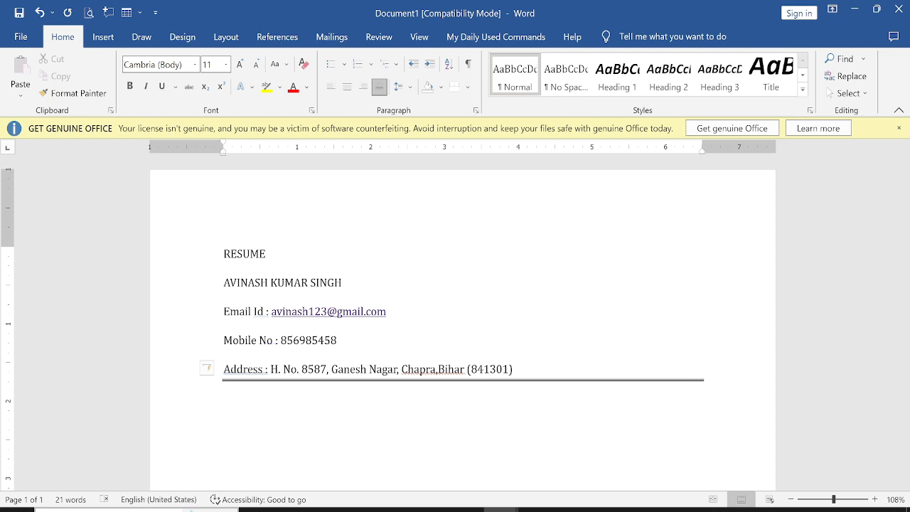
Step: Type the career objective sentence under the CAREER OBJECTIVE heading
text(CAREER OBJECTIVE)
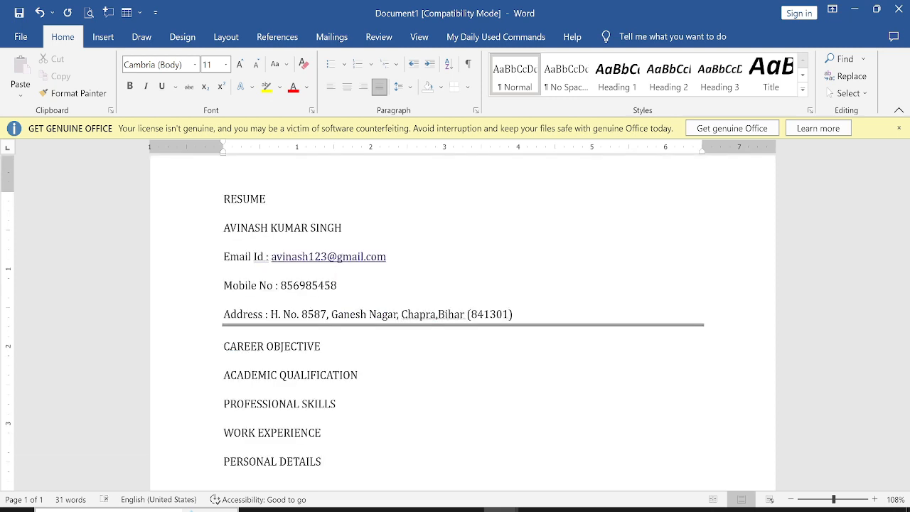
click(324, 347)
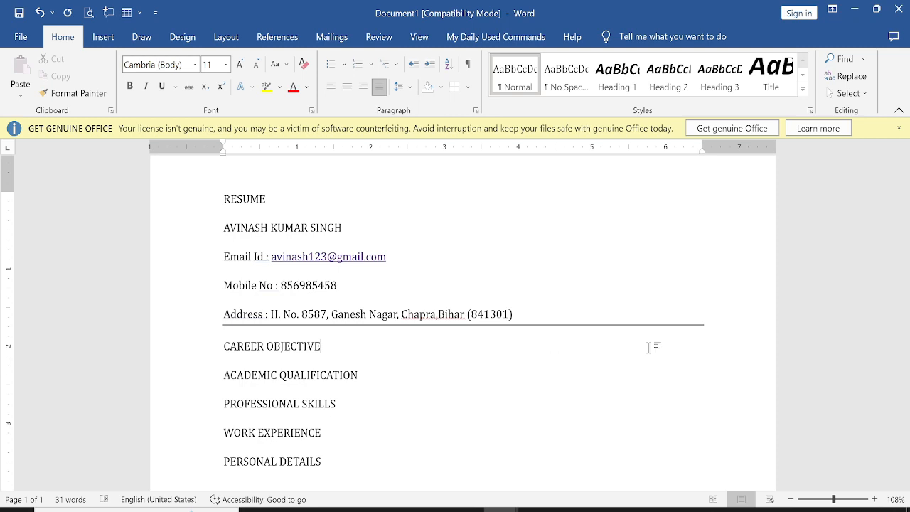
key(Return)
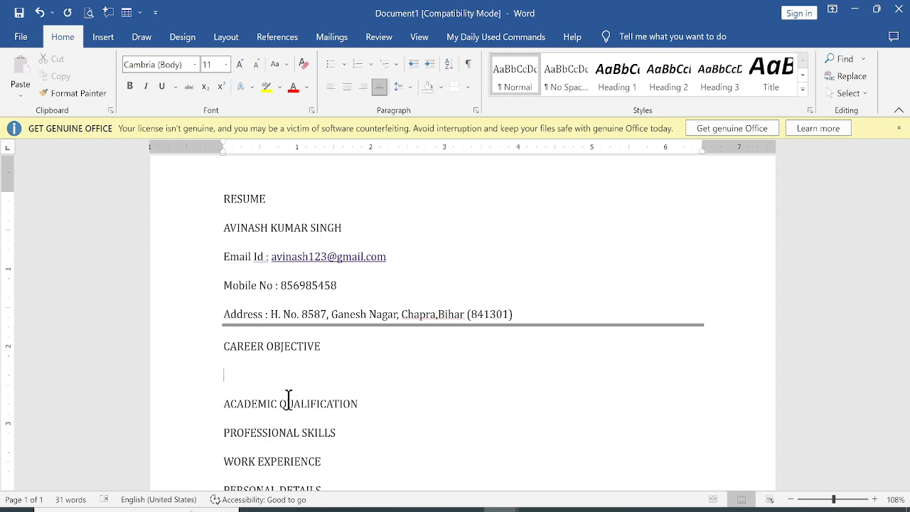
text(Obtain a responsible position in an organization with the best capabilities, skills and knowledge.)
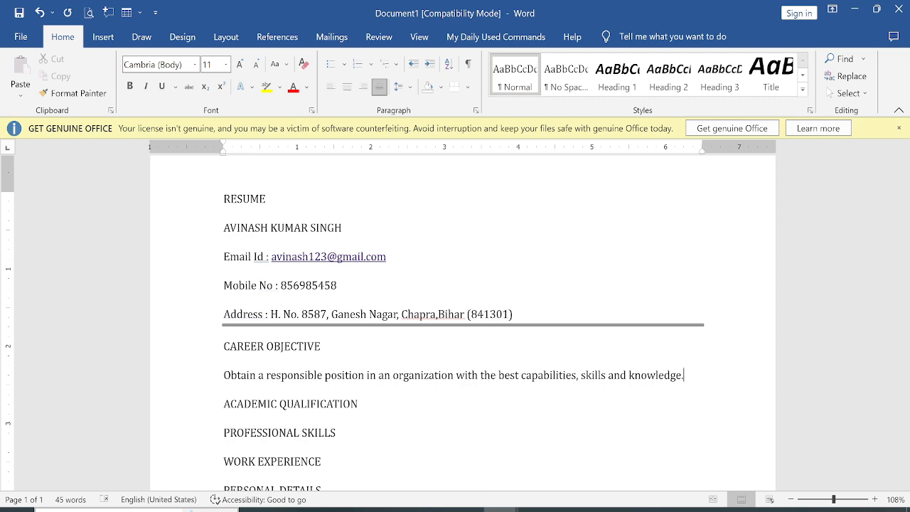
Step: Paste the 10th and 12th qualification lines under ACADEMIC QUALIFICATION
click(370, 406)
key(Return)
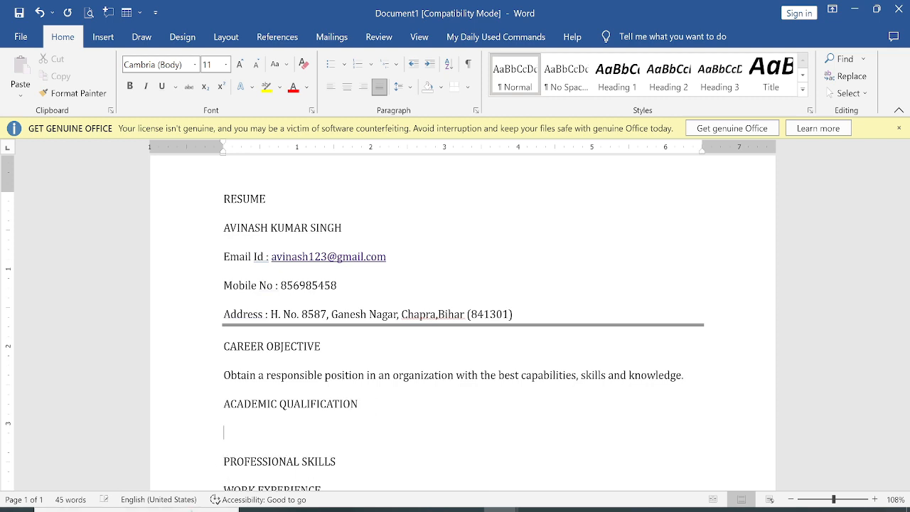
text(12th)
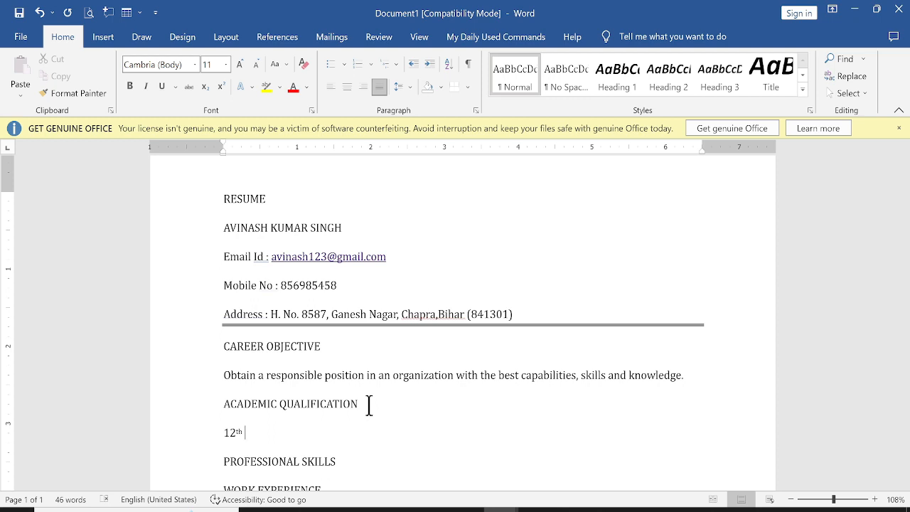
key(BackSpace)
key(ctrl+z)
key(BackSpace)
key(BackSpace)
text(th)
key(BackSpace)
key(BackSpace)
key(BackSpace)
key(BackSpace)
key(BackSpace)
key(BackSpace)
text(10th from St. Theresa High School with 85% Marks. 12th from Narayana Jr. Collage with 80% Marks)
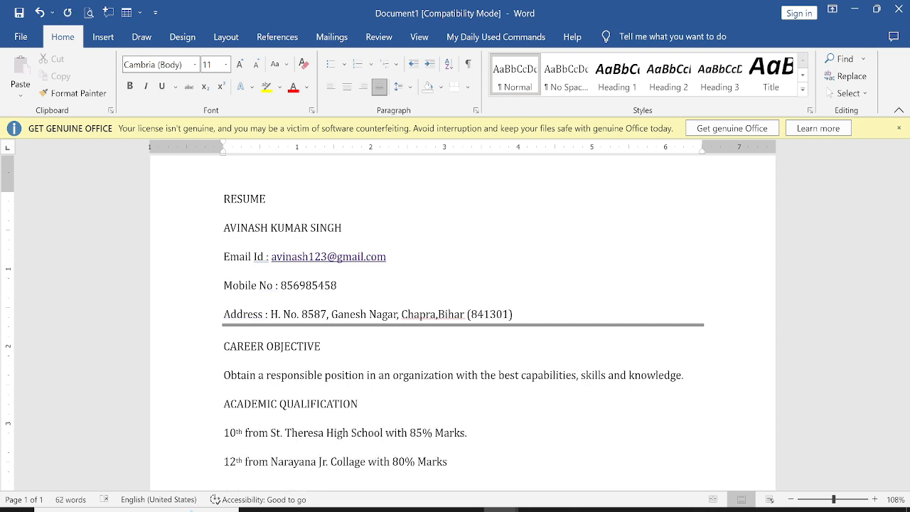
text(.)
Step: Remove the blank line and paste two skills lines under PROFESSIONAL SKILLS
scroll(386, 463, down, 1)
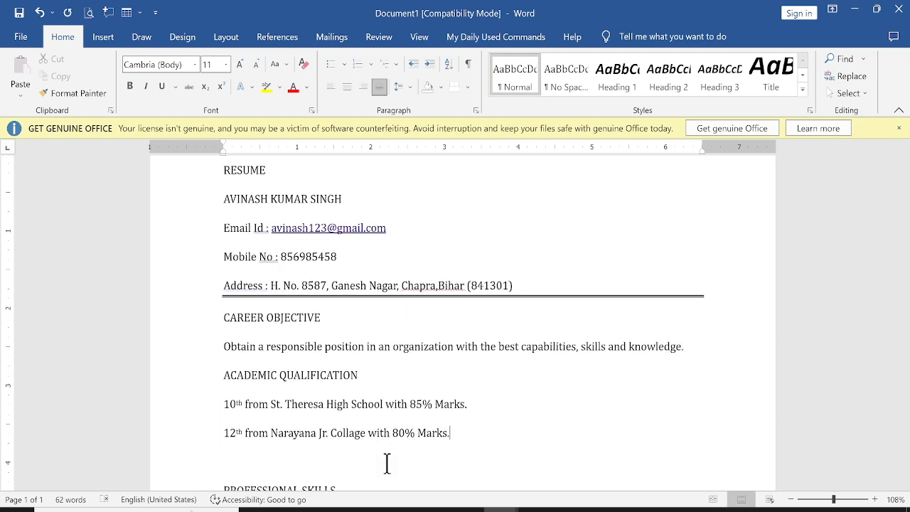
click(320, 456)
key(BackSpace)
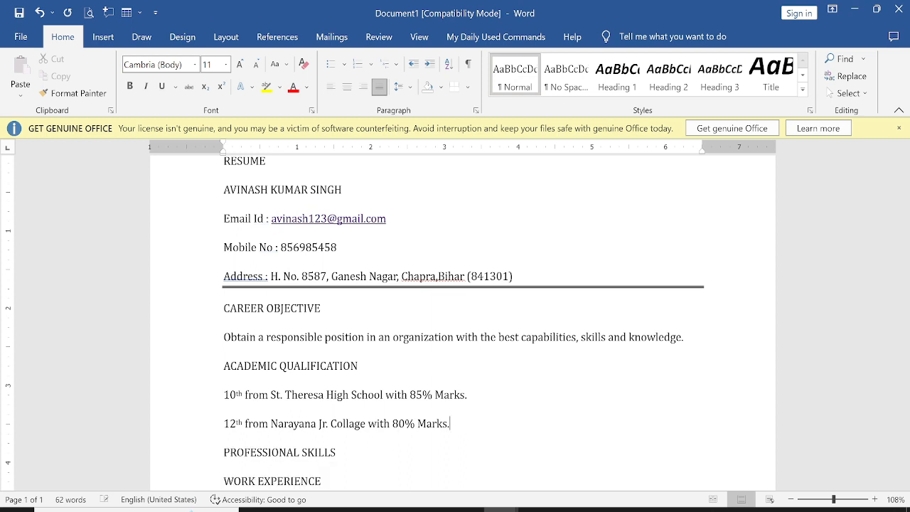
click(370, 456)
key(Return)
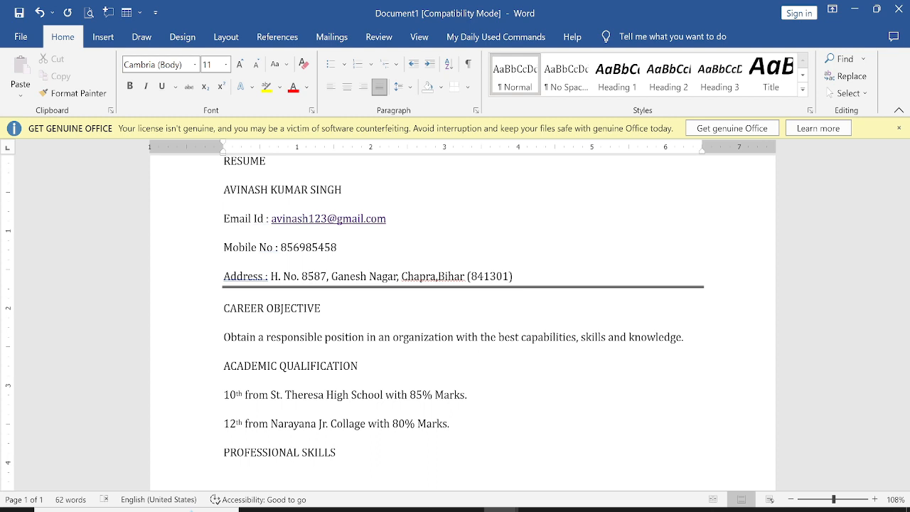
text(Basic Knowledge of Computer Applications. Typing (Hindi & English))
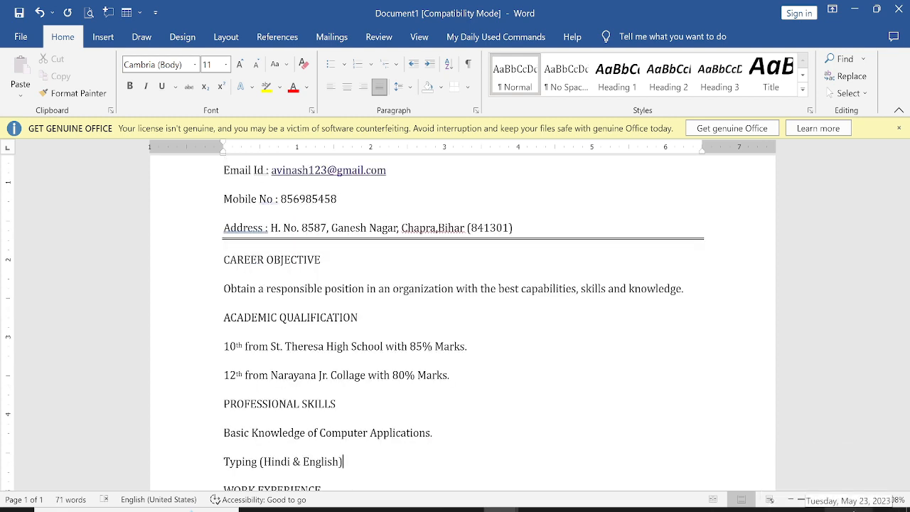
scroll(569, 388, down, 2)
scroll(546, 410, down, 1)
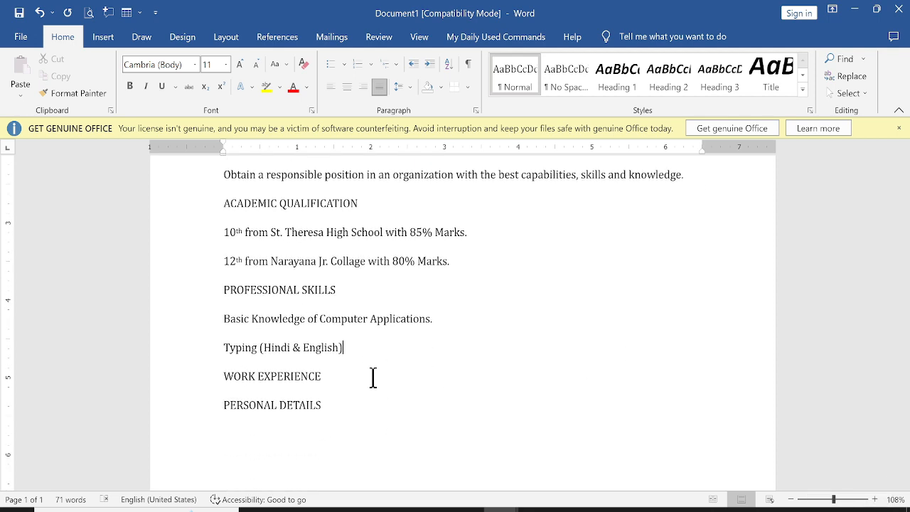
Step: Add 'Fresher' under WORK EXPERIENCE
click(373, 378)
key(Return)
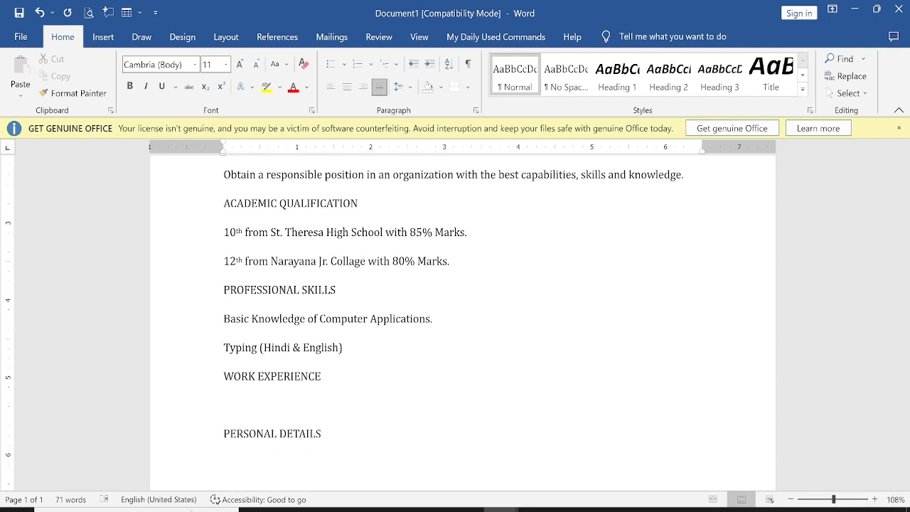
text(Fresher)
Step: Start PERSONAL DETAILS with a tab-aligned 'Father's Name :' line and the father's name
click(427, 431)
scroll(423, 435, down, 2)
key(Return)
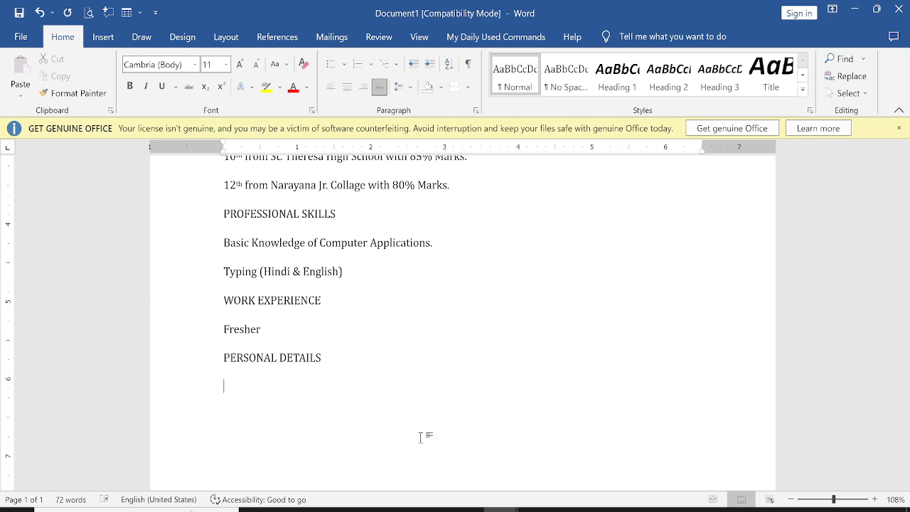
text(Father's Name)
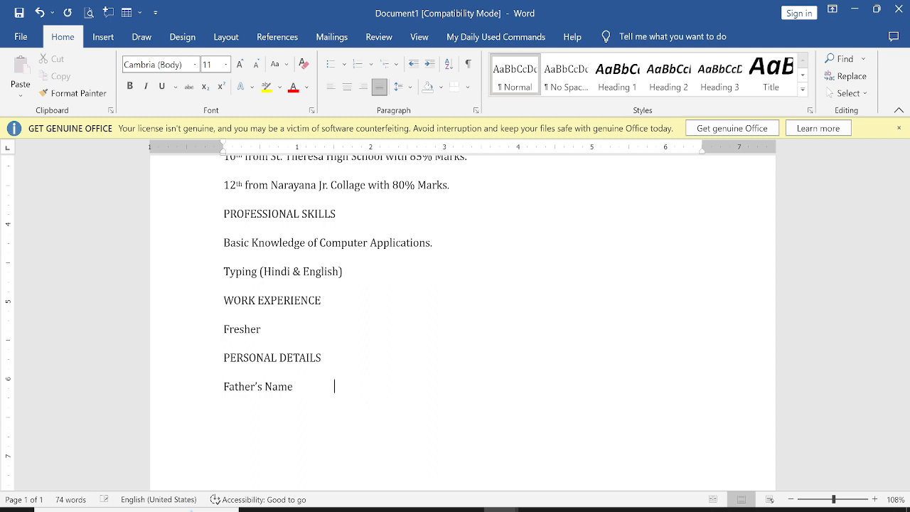
key(Tab)
key(Tab)
key(Tab)
text(:)
key(Tab)
text(Ram)
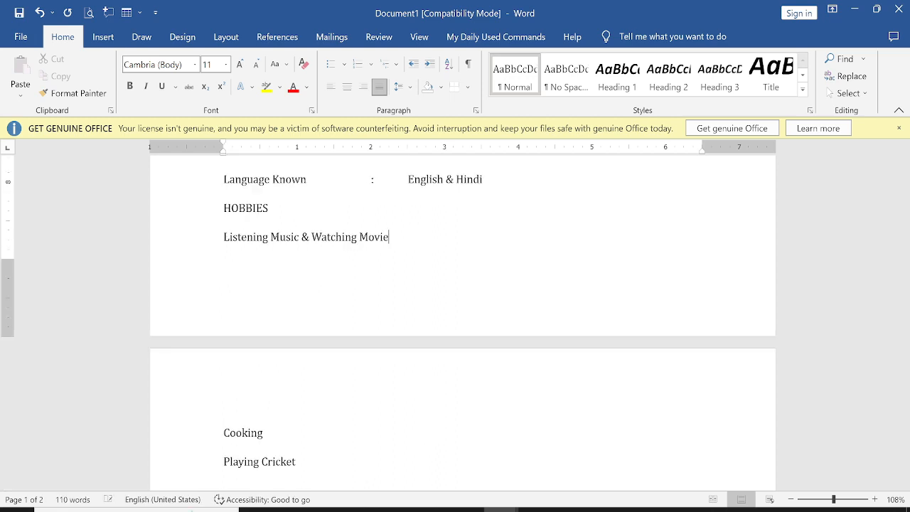
text(s)
Step: Save the document as RESUME in the amit folder on Local Disk (D:)
scroll(388, 325, up, 10)
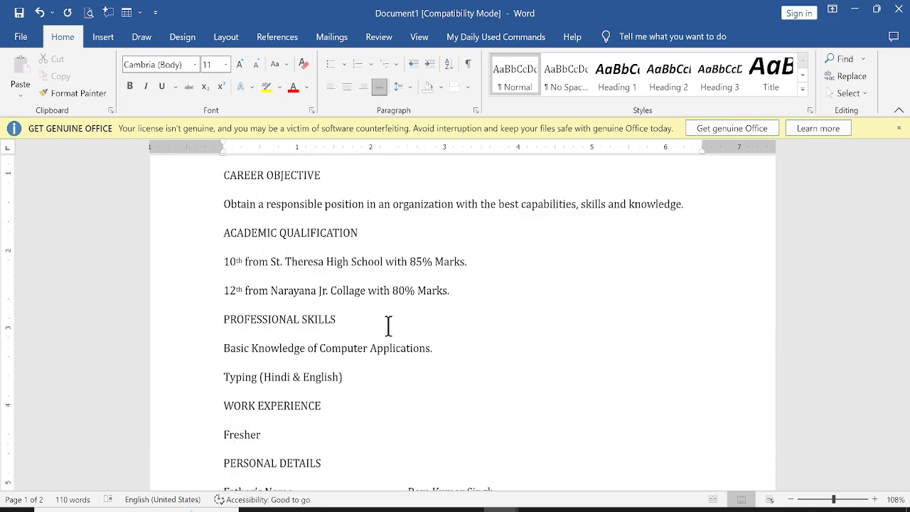
scroll(388, 325, up, 5)
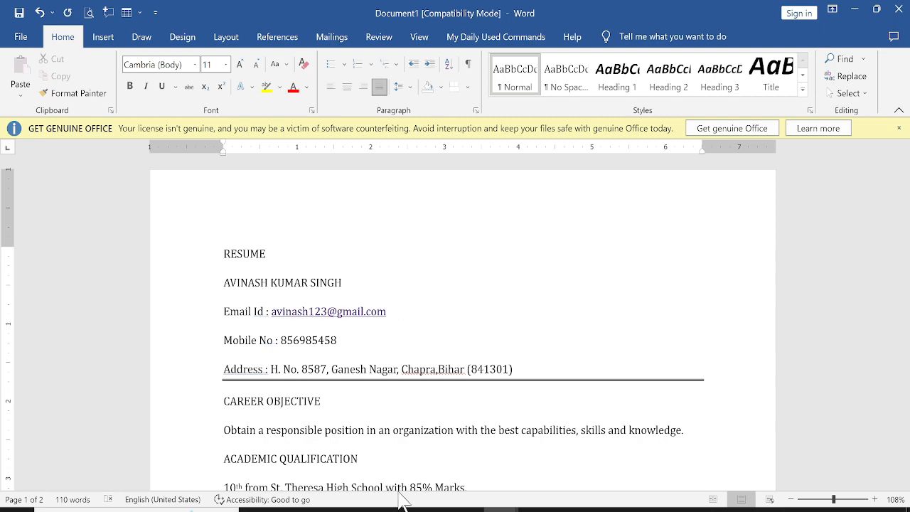
scroll(356, 455, down, 2)
scroll(346, 437, up, 1)
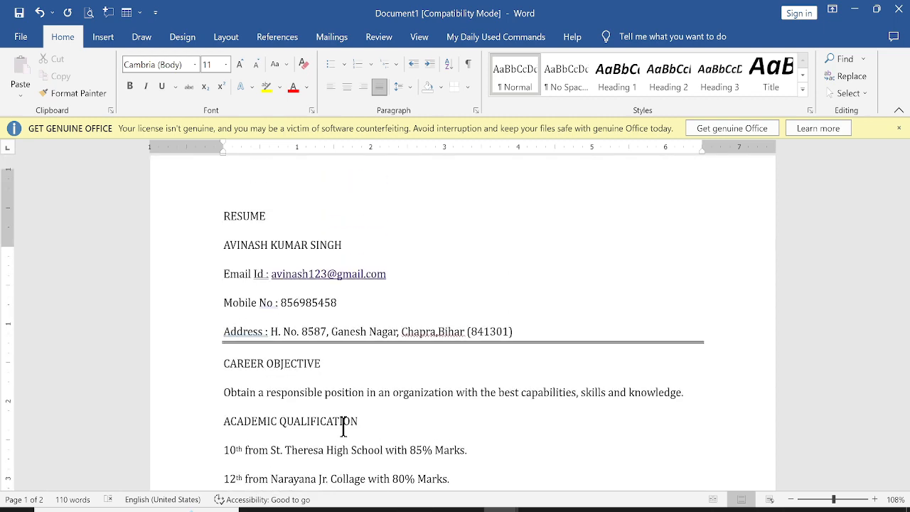
scroll(343, 426, down, 15)
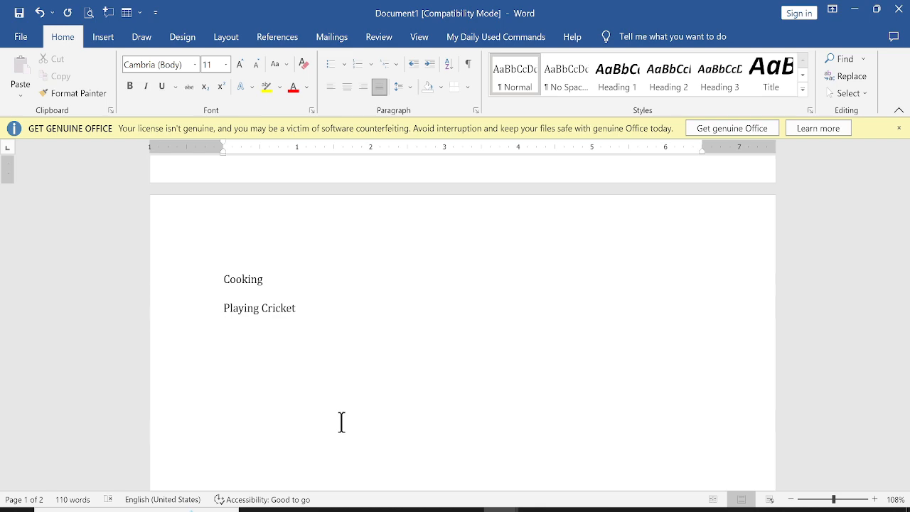
scroll(342, 422, up, 9)
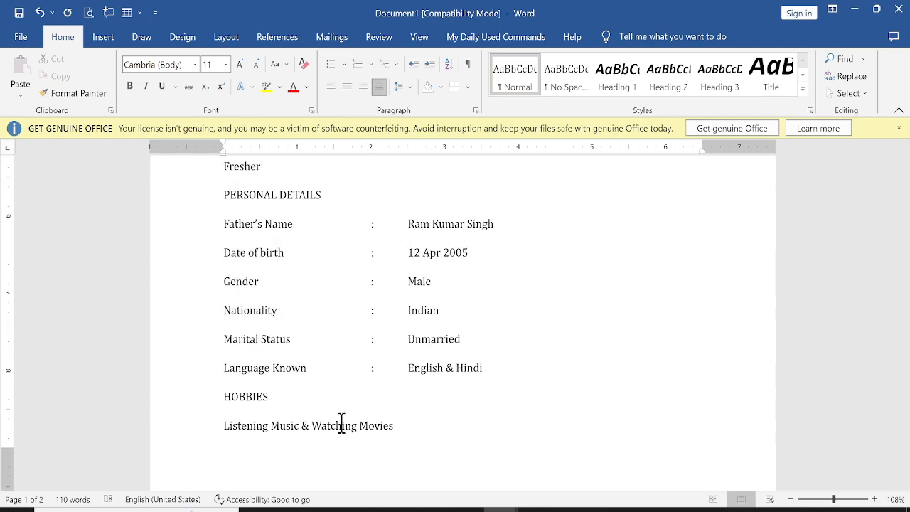
key(ctrl+s)
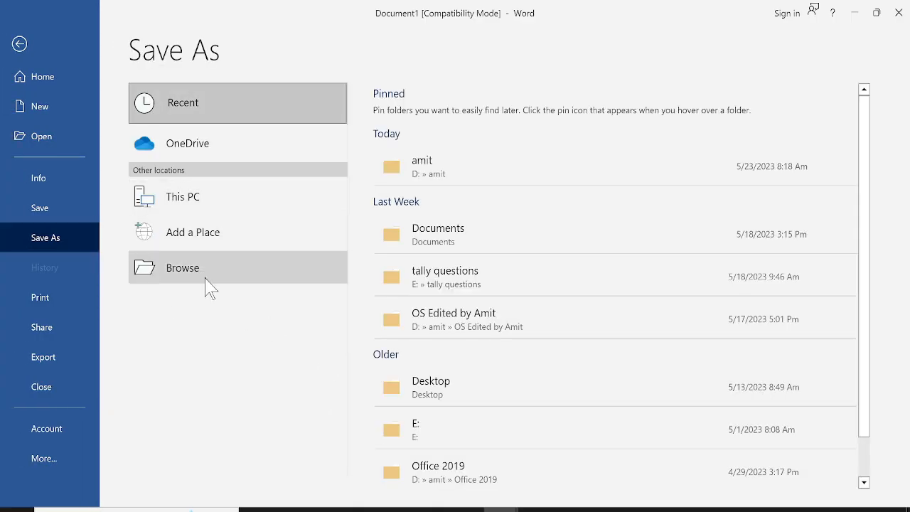
click(221, 260)
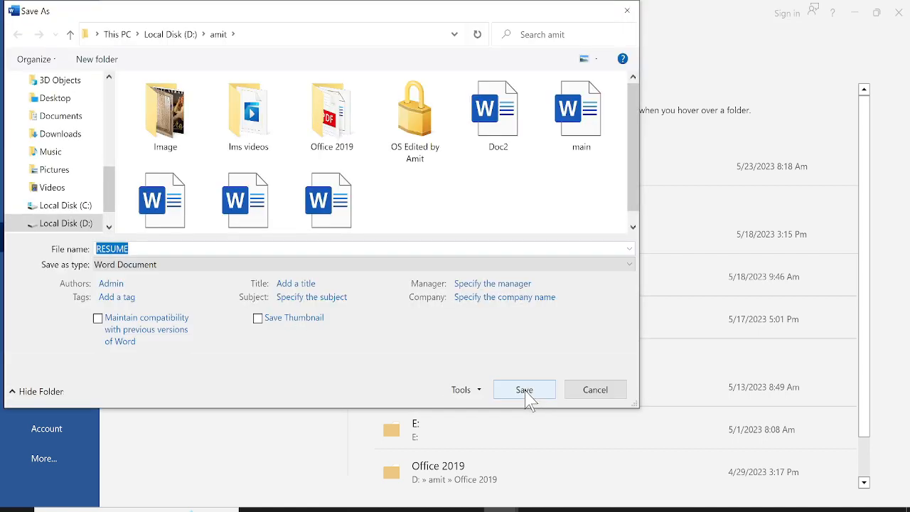
click(527, 396)
scroll(347, 299, up, 3)
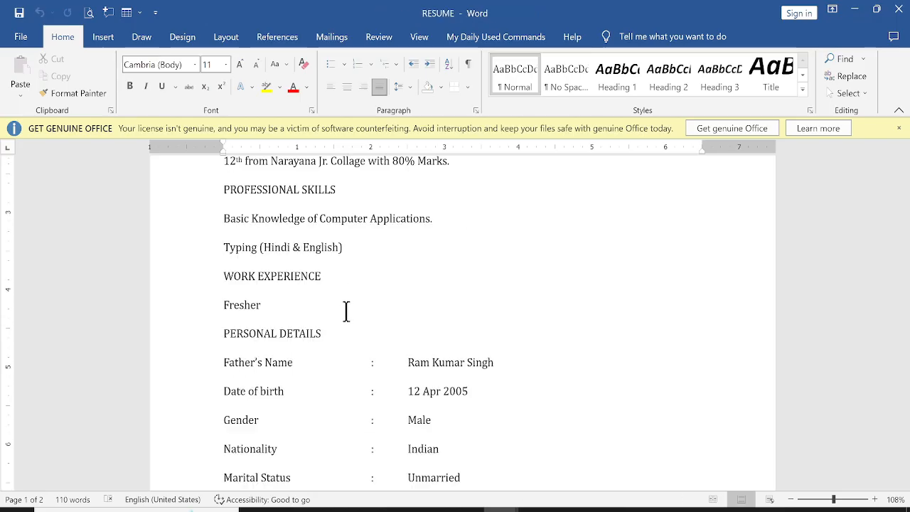
key(ctrl+a)
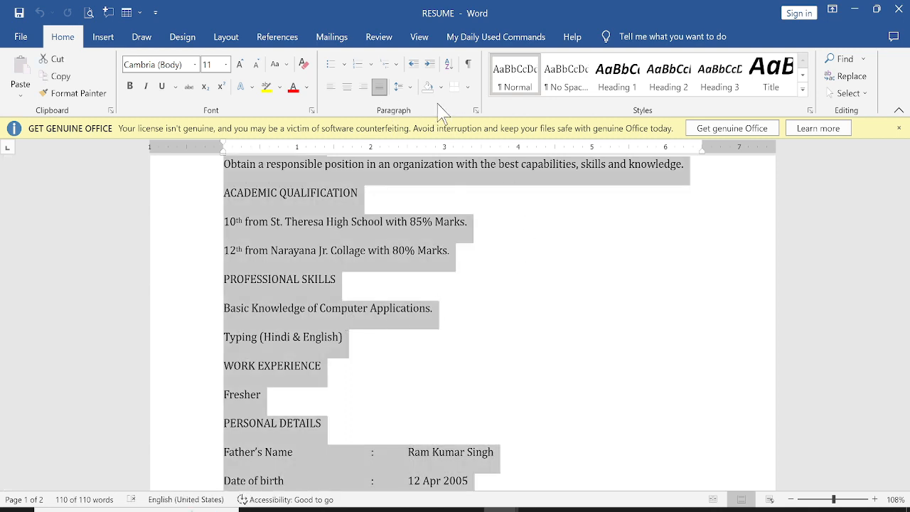
Step: Apply 1.0 line spacing to the entire resume
click(399, 86)
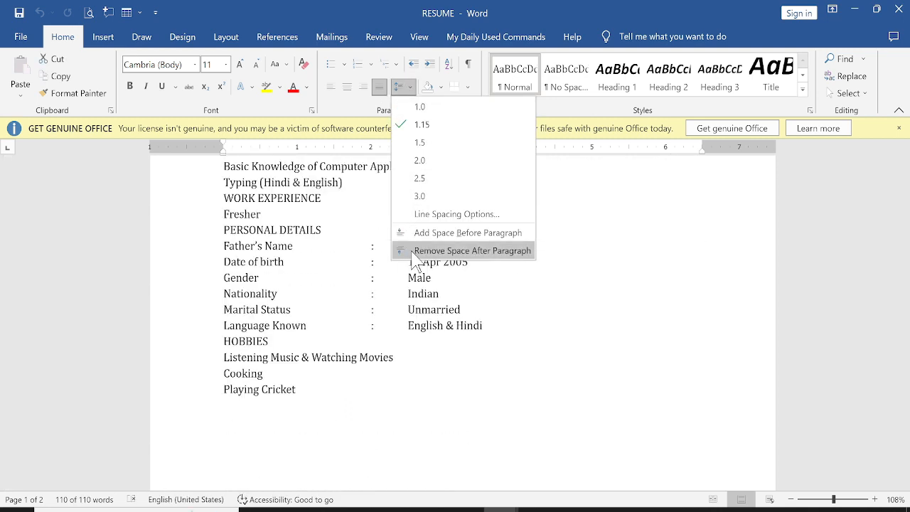
click(424, 107)
scroll(395, 299, up, 5)
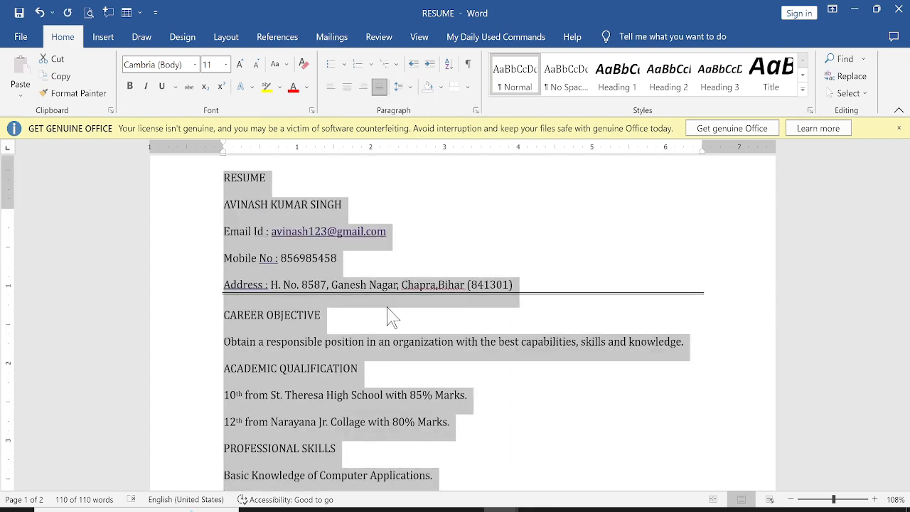
click(283, 307)
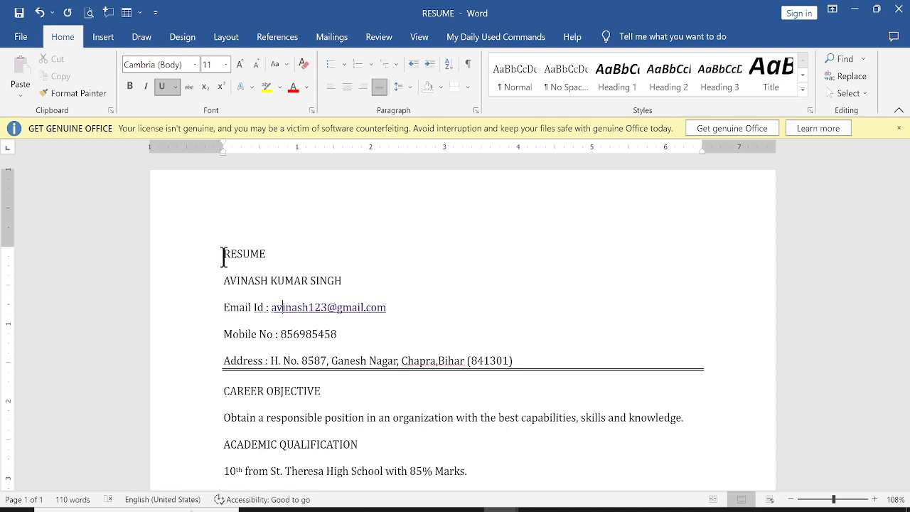
drag(223, 259, 276, 255)
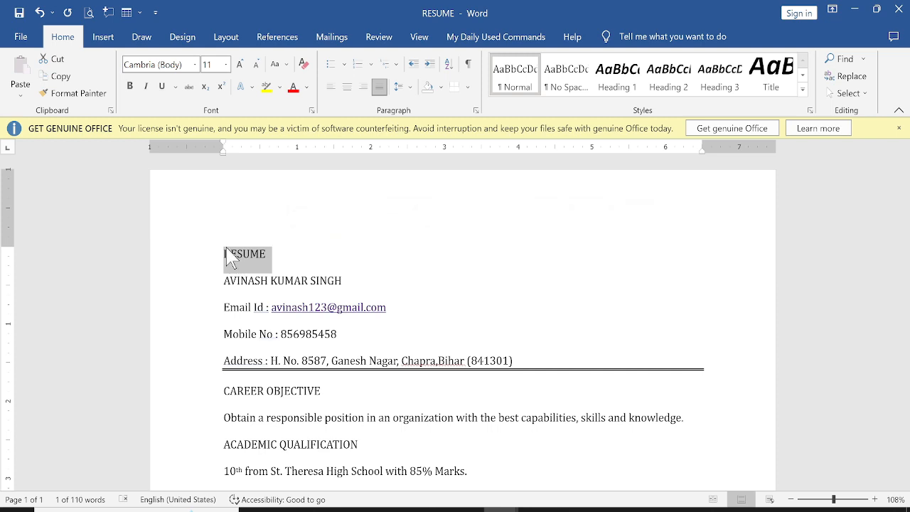
Step: Centre the RESUME title, grow it to 20 pt, and drag the top margin up
click(348, 87)
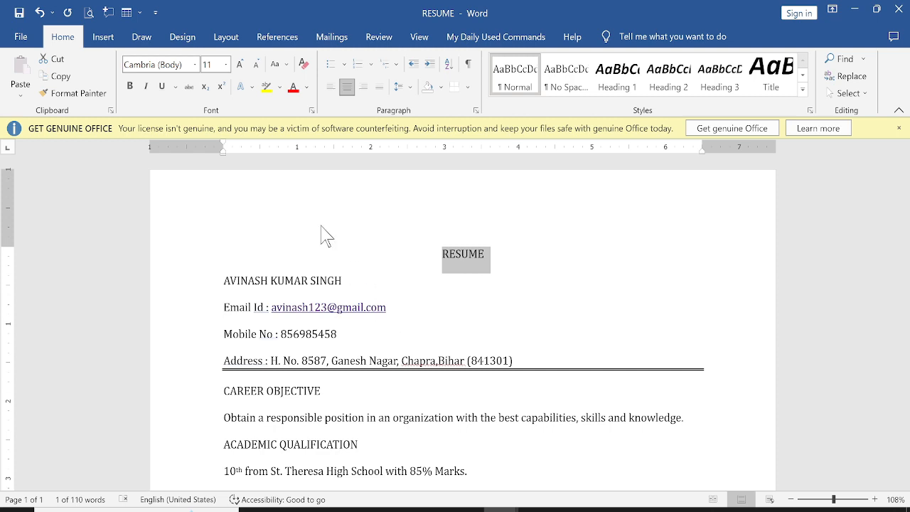
click(239, 64)
click(239, 64)
click(240, 64)
click(242, 64)
click(242, 64)
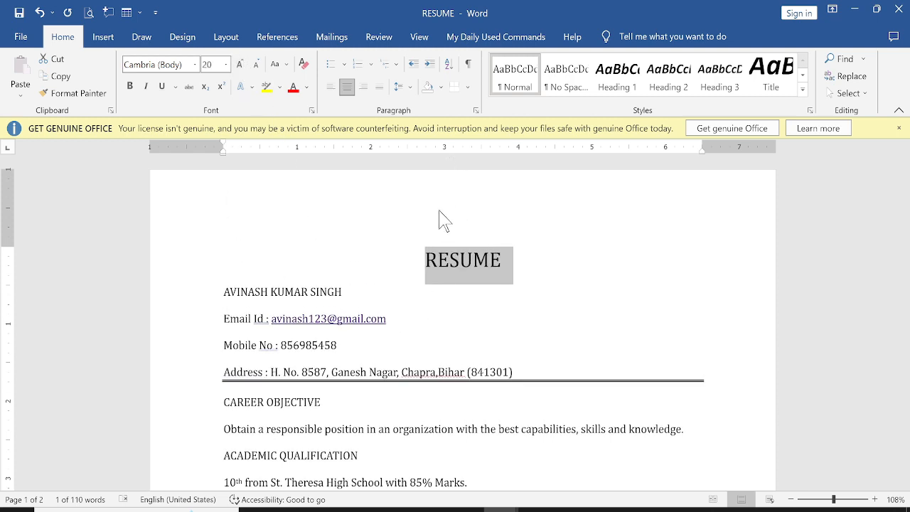
click(520, 328)
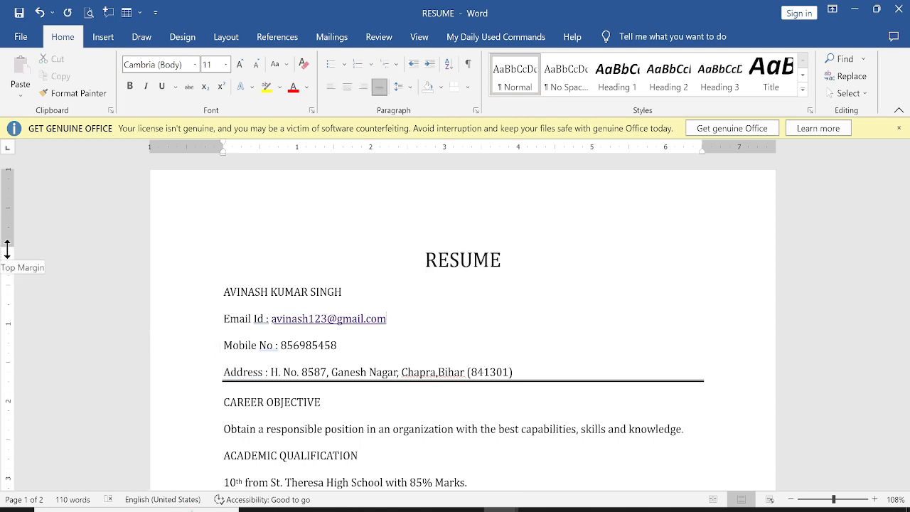
drag(9, 245, 8, 207)
Step: Make the RESUME title Arial Black 22 pt, bold and underlined
triple_click(512, 228)
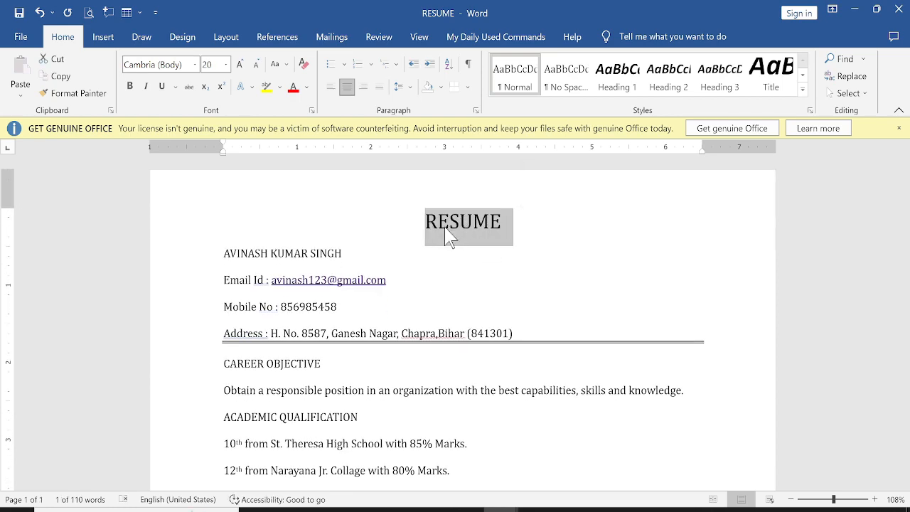
click(194, 64)
click(160, 262)
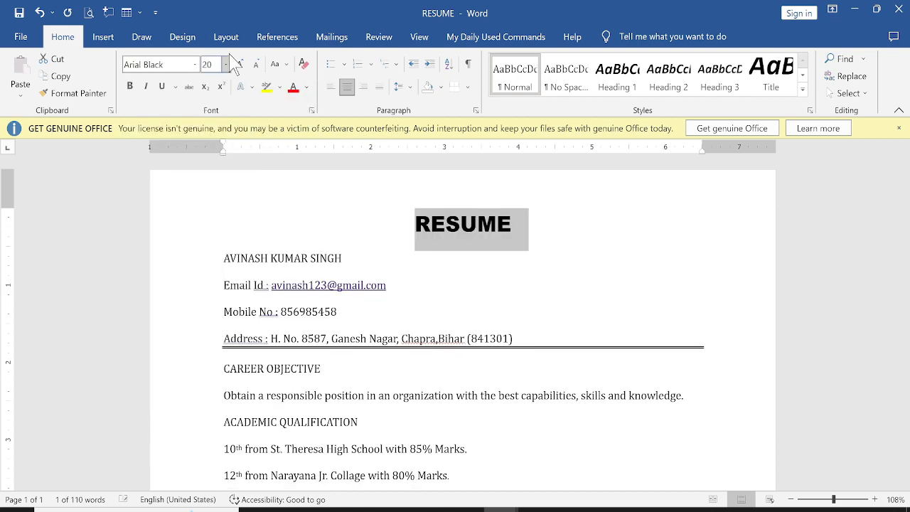
click(240, 64)
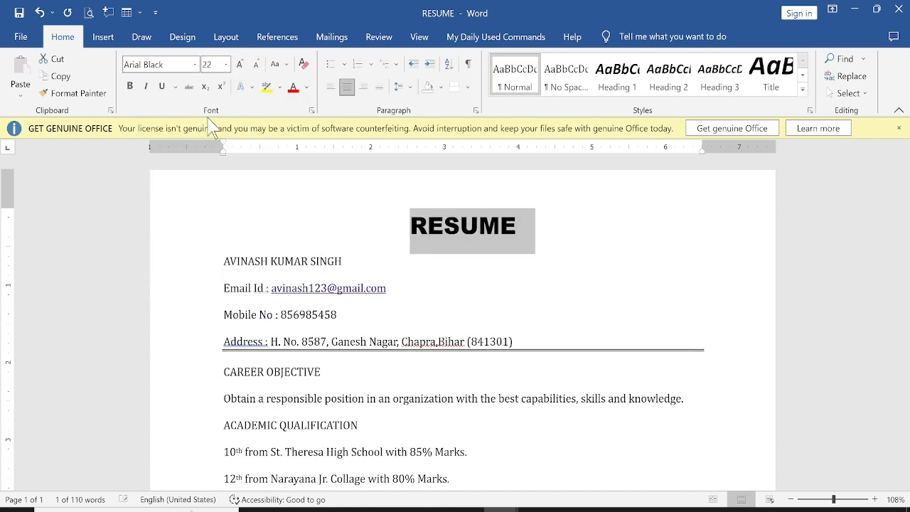
click(129, 86)
click(161, 86)
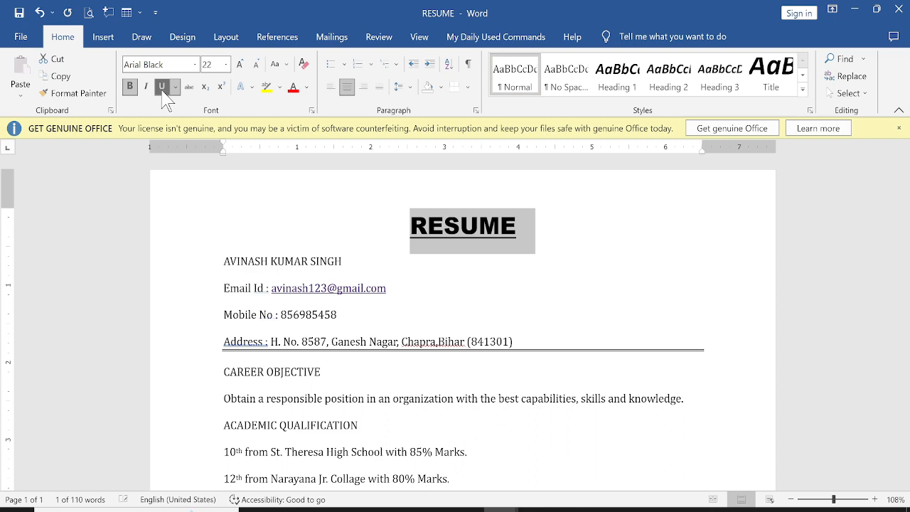
click(441, 277)
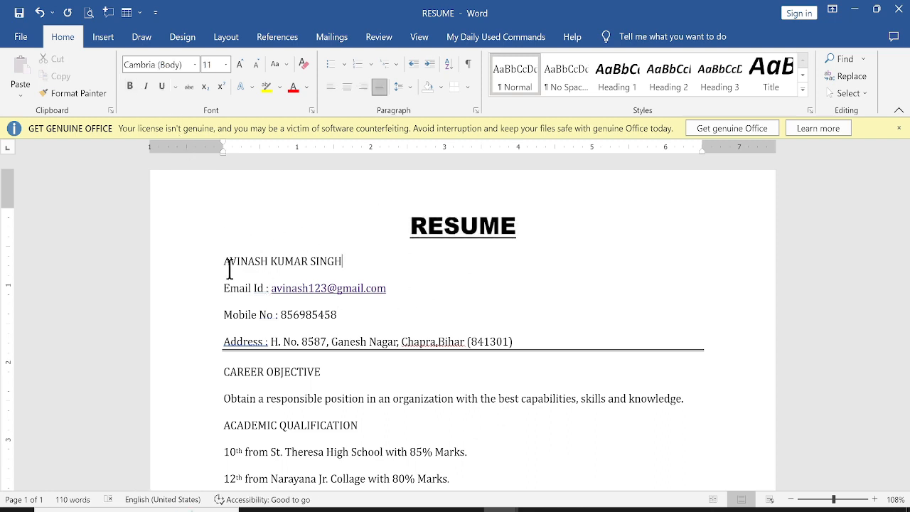
click(205, 268)
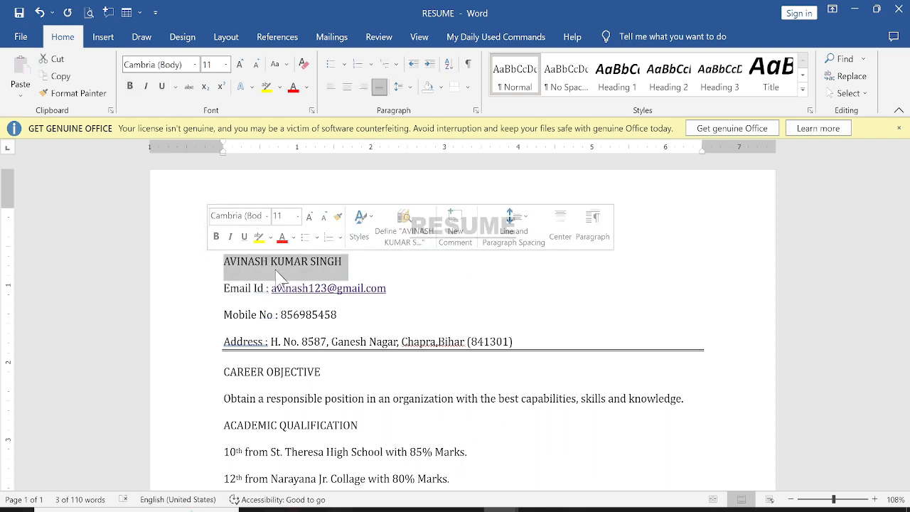
Step: Enlarge the applicant's name line step by step from 12 to 18 pt
click(241, 65)
click(241, 64)
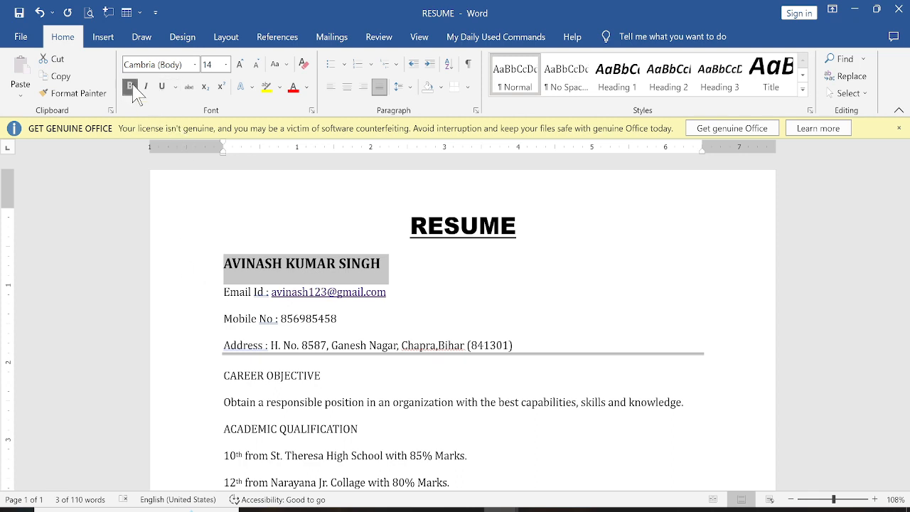
click(240, 64)
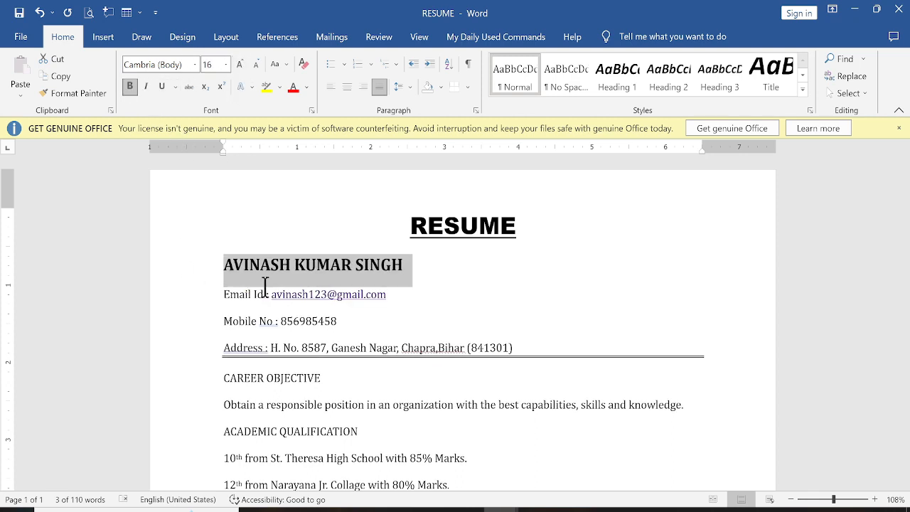
click(240, 64)
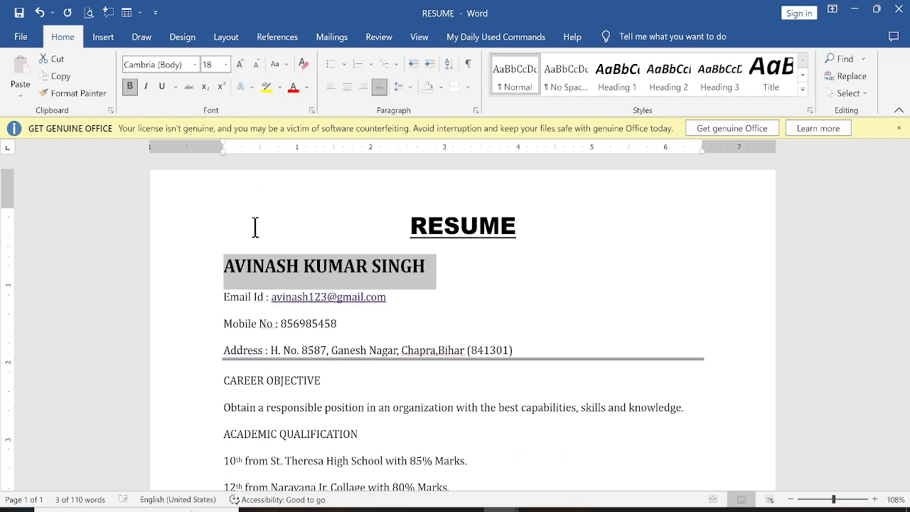
click(255, 325)
drag(215, 293, 520, 348)
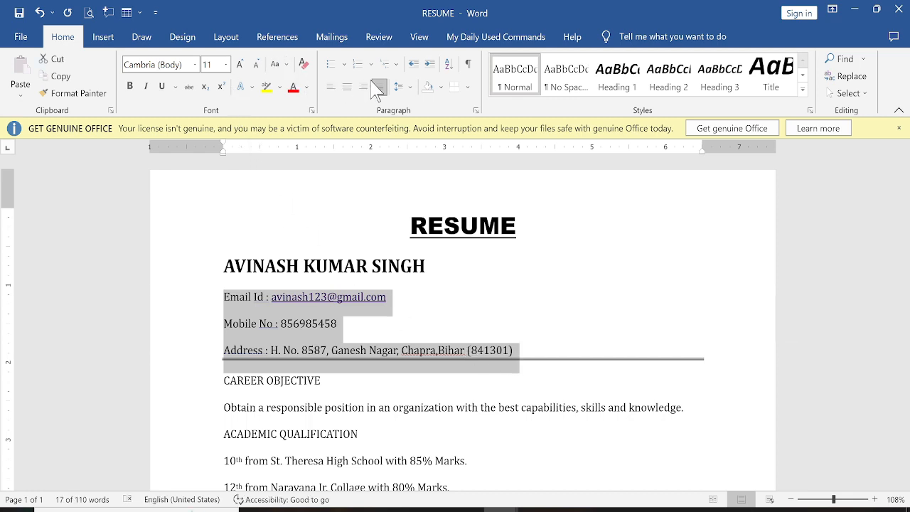
Step: Give the contact lines 1.15 line spacing with no space after, keeping them at 12 pt
click(401, 86)
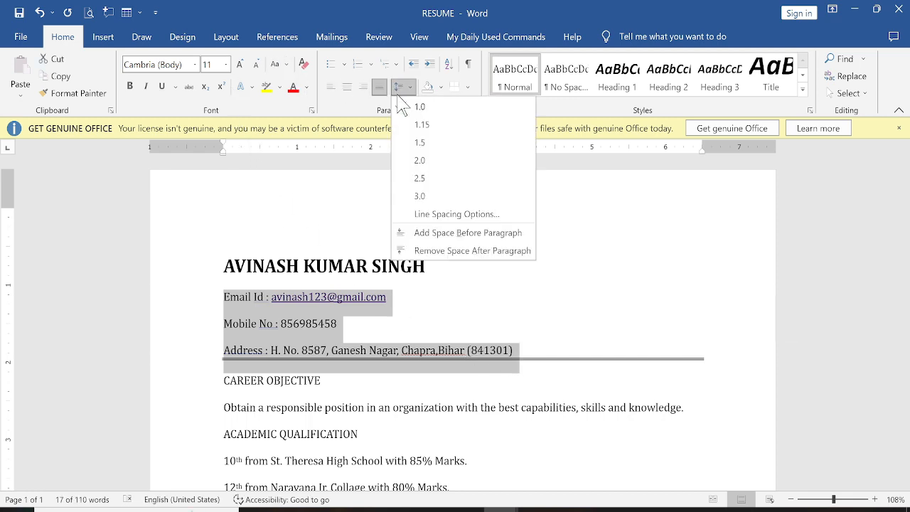
click(427, 251)
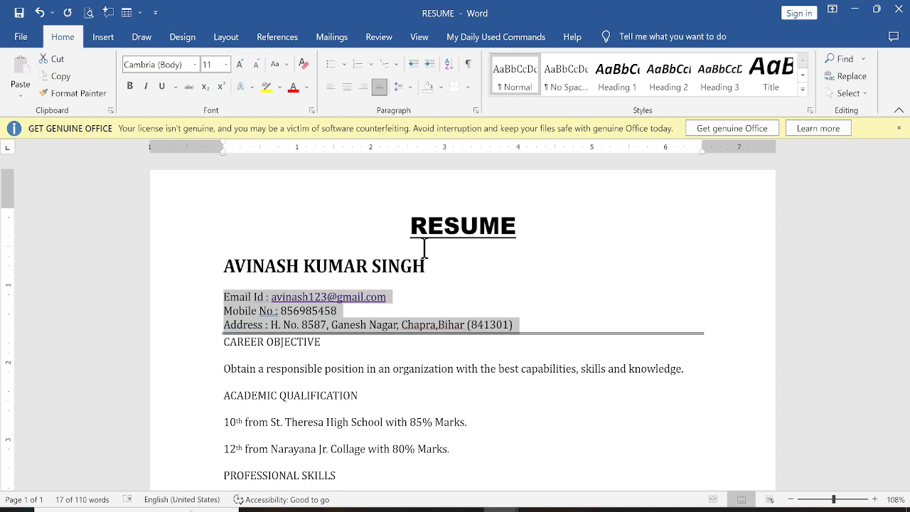
click(402, 88)
click(420, 124)
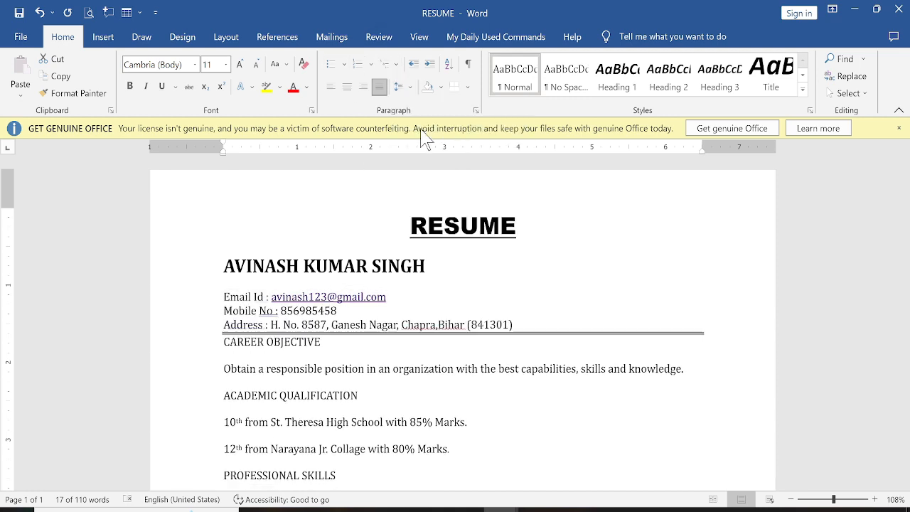
click(240, 64)
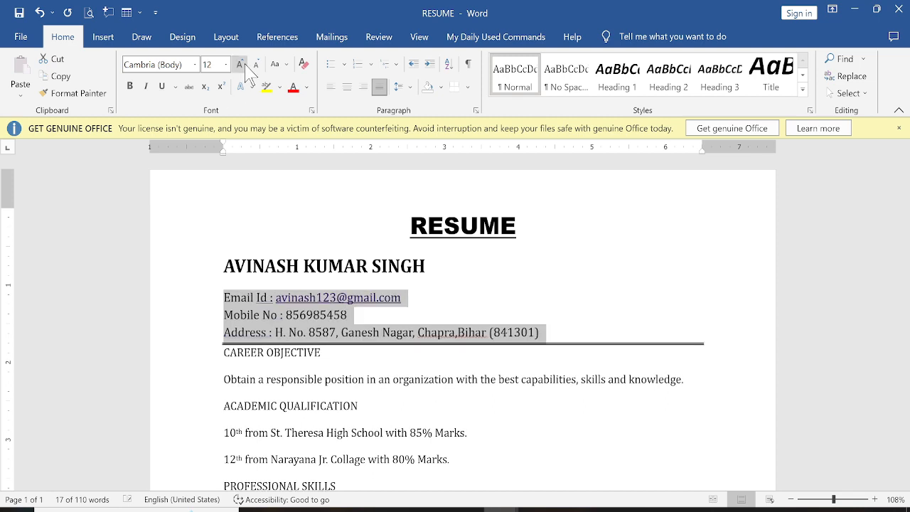
click(240, 64)
click(256, 64)
Step: Make the Email Id label bold and select the CAREER OBJECTIVE heading
scroll(319, 344, down, 1)
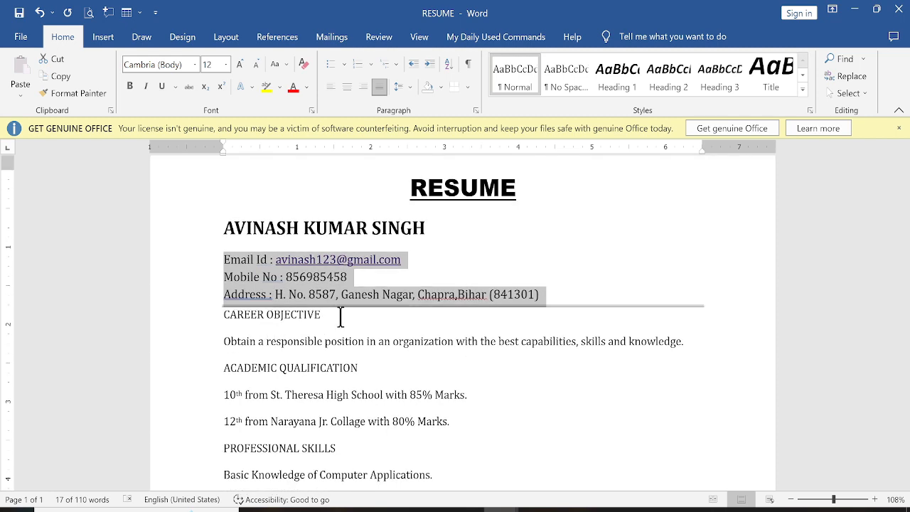
click(306, 315)
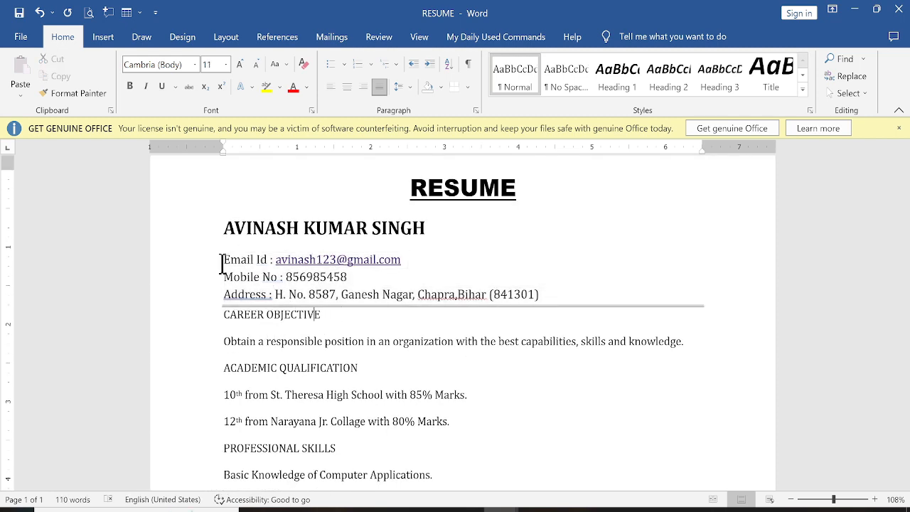
drag(222, 263, 271, 262)
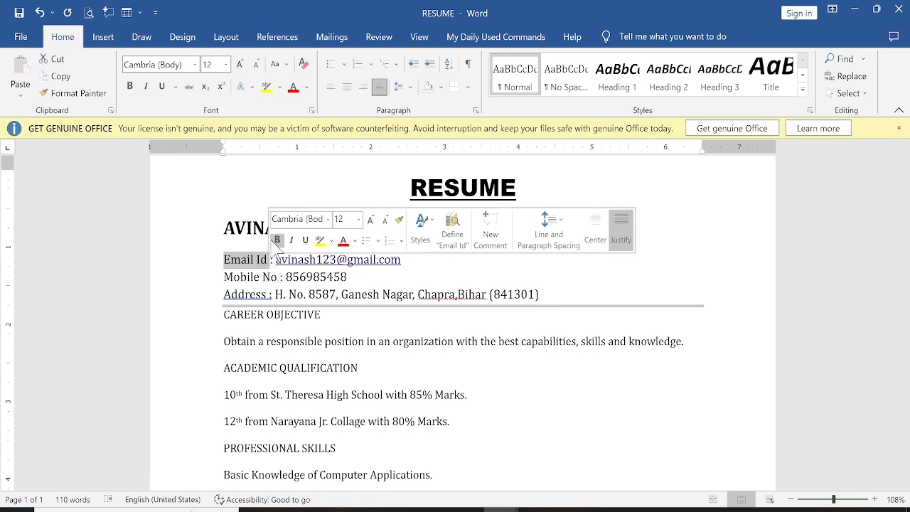
click(278, 240)
click(226, 277)
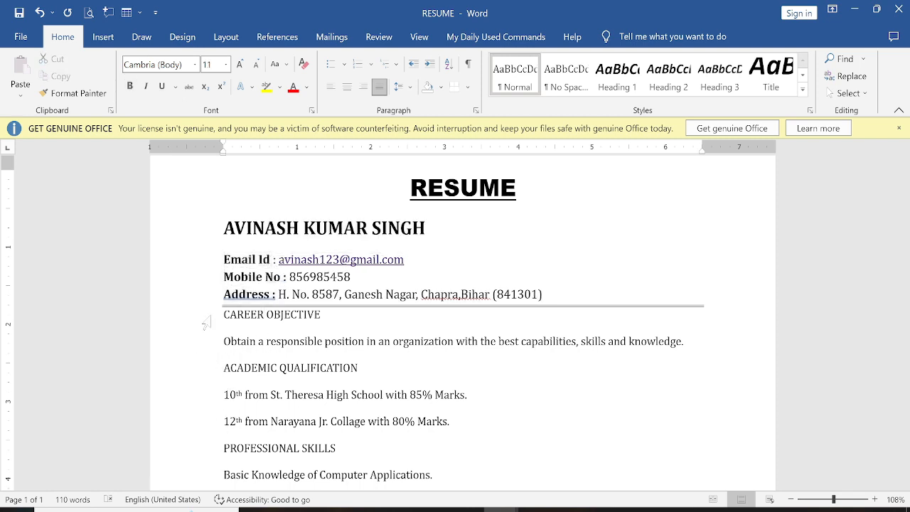
drag(222, 314, 324, 320)
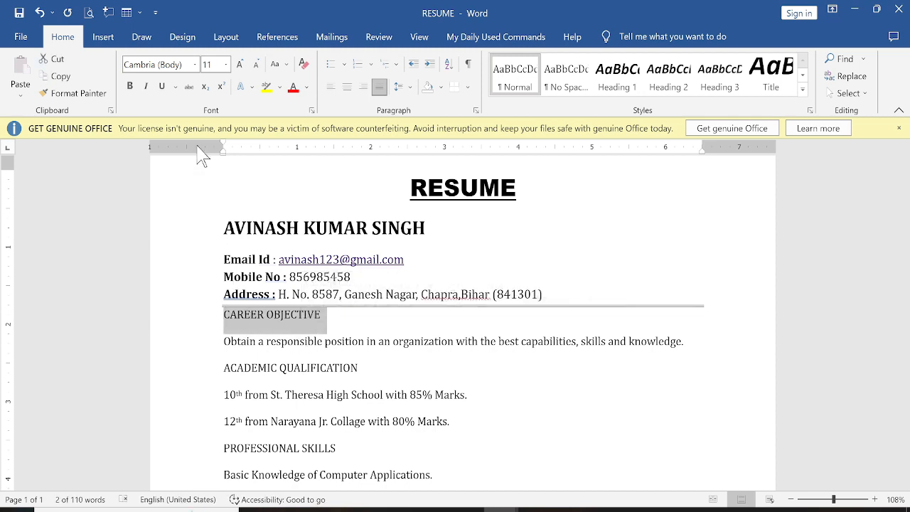
Step: Grow CAREER OBJECTIVE to 14 pt, then bold, underline and set it in Arial Black
click(240, 64)
click(240, 64)
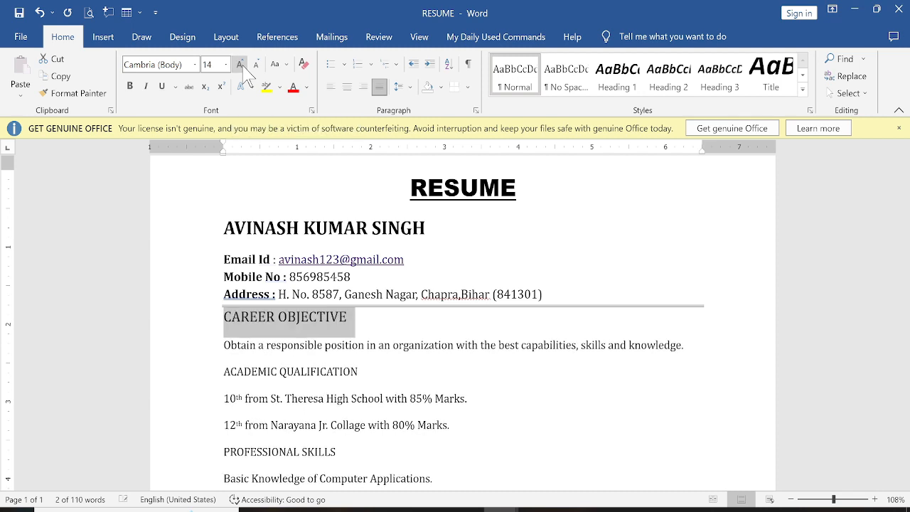
click(130, 86)
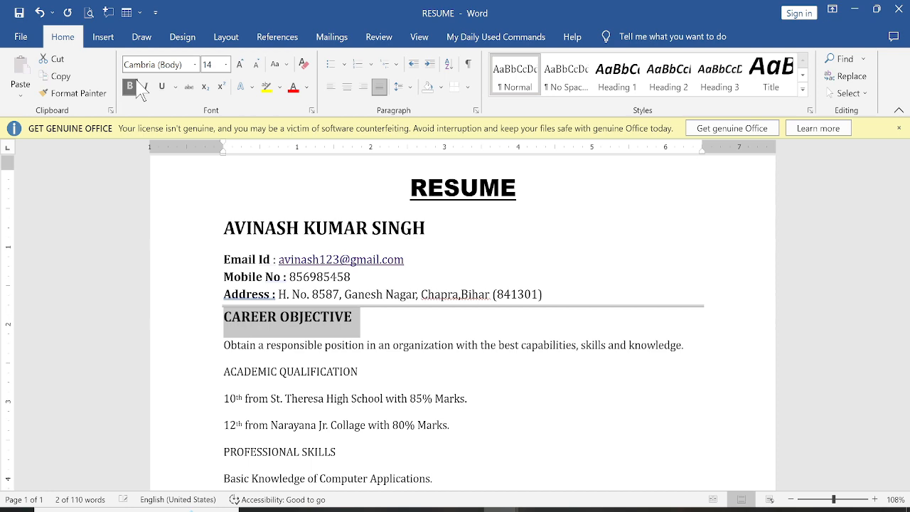
click(195, 64)
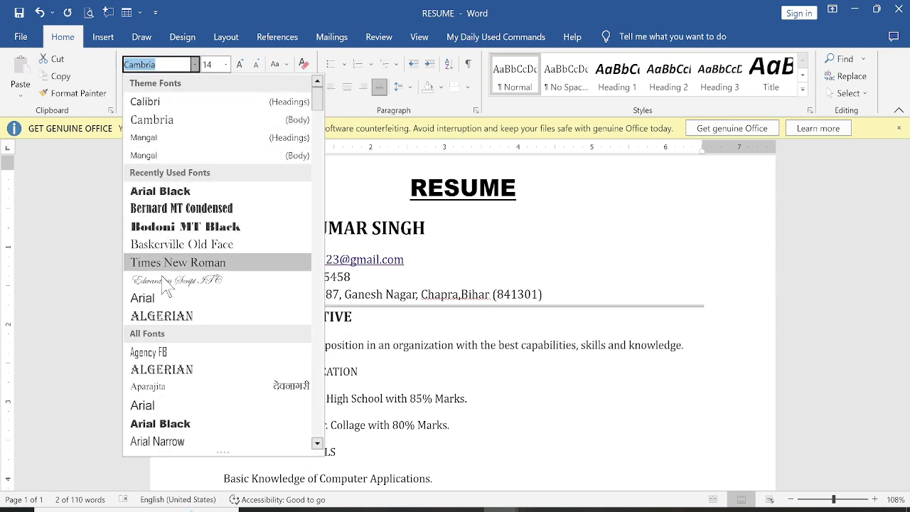
scroll(174, 363, down, 5)
click(160, 155)
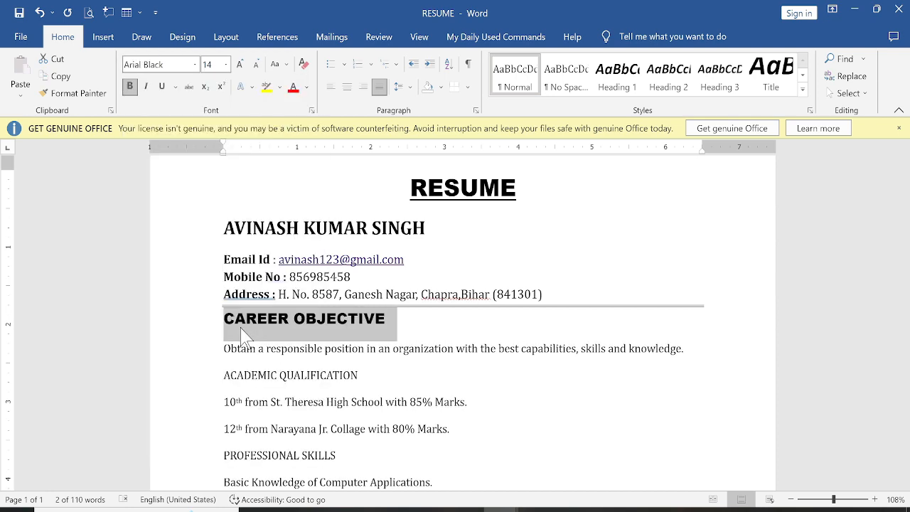
drag(225, 324, 378, 323)
click(411, 294)
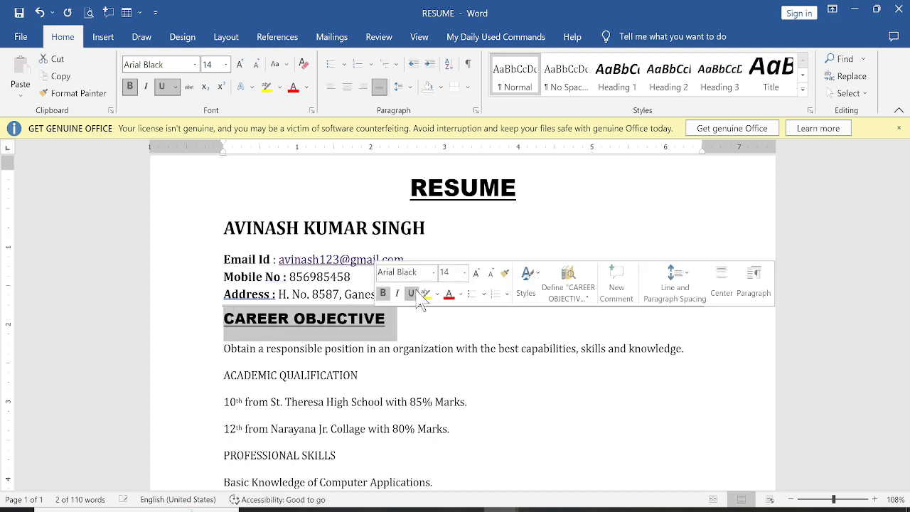
click(289, 324)
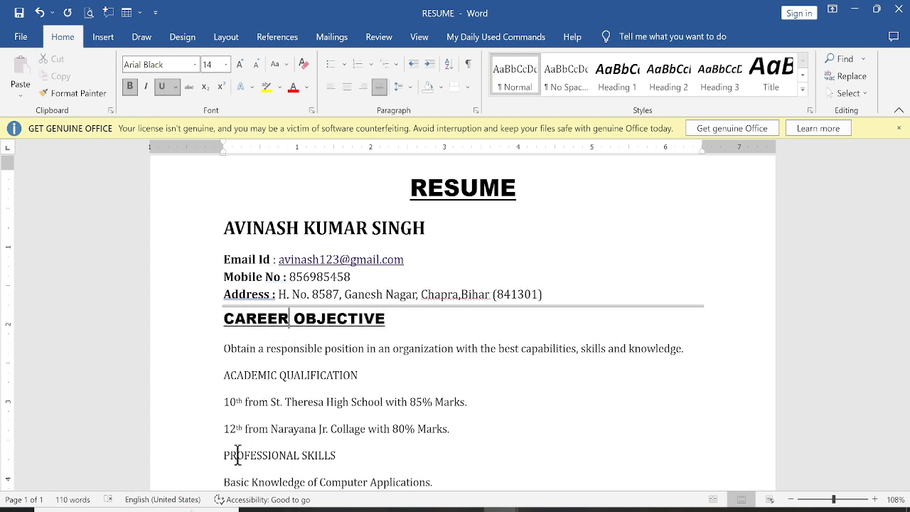
drag(283, 325, 289, 324)
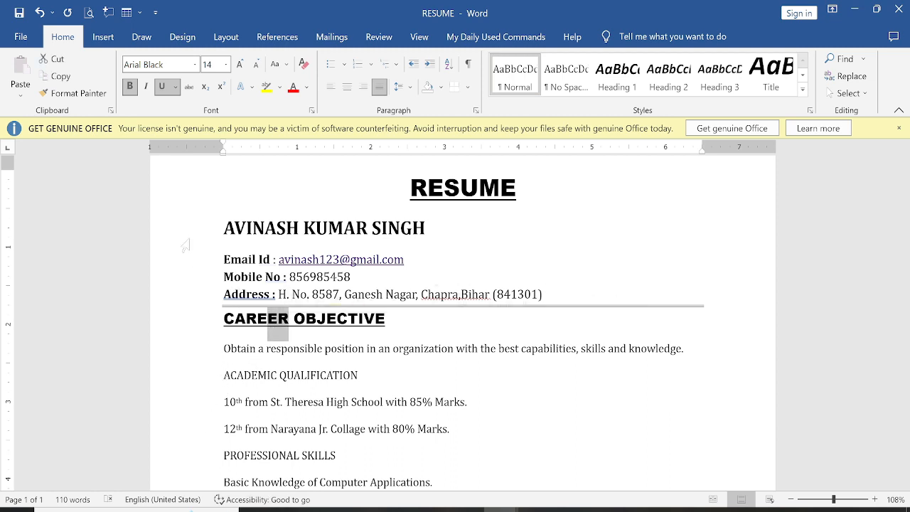
Step: Format Painter CAREER OBJECTIVE's style onto ACADEMIC QUALIFICATION, PROFESSIONAL SKILLS, WORK EXPERIENCE, PERSONAL DETAILS and HOBBIES
click(84, 98)
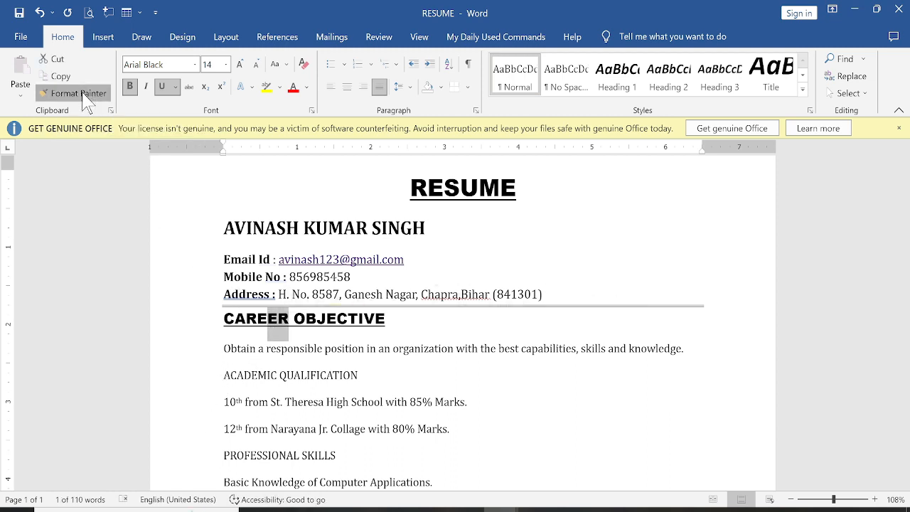
scroll(209, 336, down, 1)
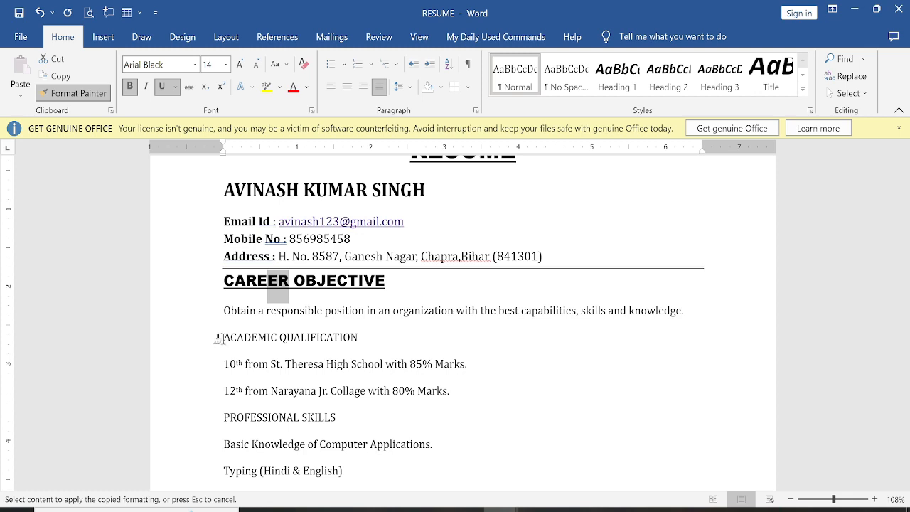
mouse_move(217, 338)
mouse_down()
mouse_move(349, 321)
mouse_move(359, 339)
mouse_up()
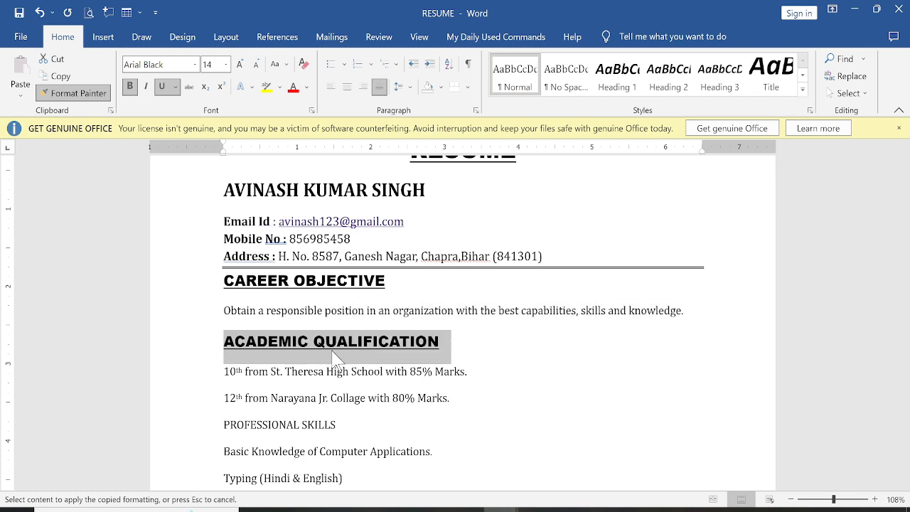
scroll(260, 368, down, 2)
drag(225, 351, 350, 352)
scroll(278, 381, down, 2)
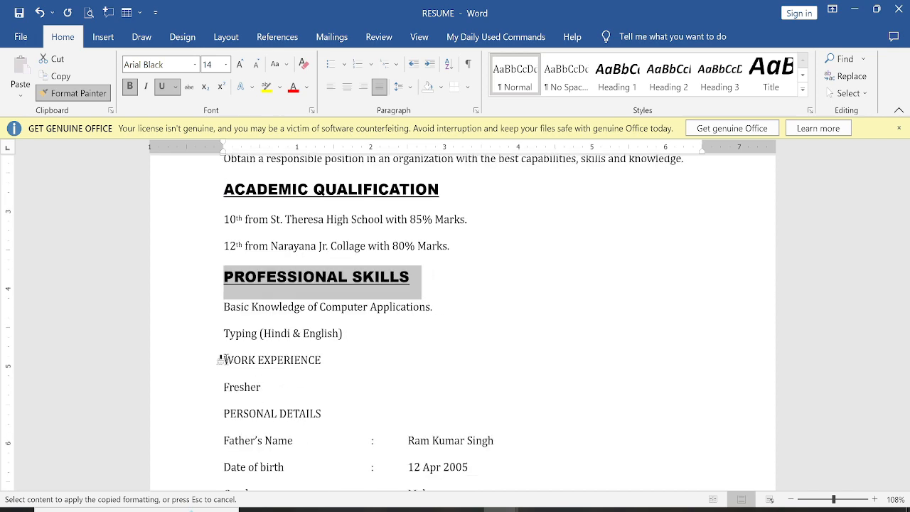
drag(217, 362, 322, 365)
scroll(244, 382, down, 2)
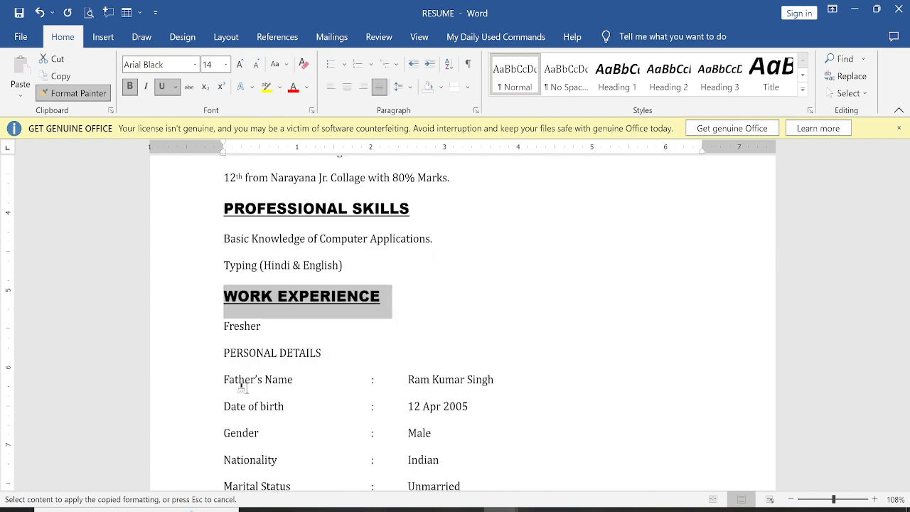
drag(225, 348, 332, 358)
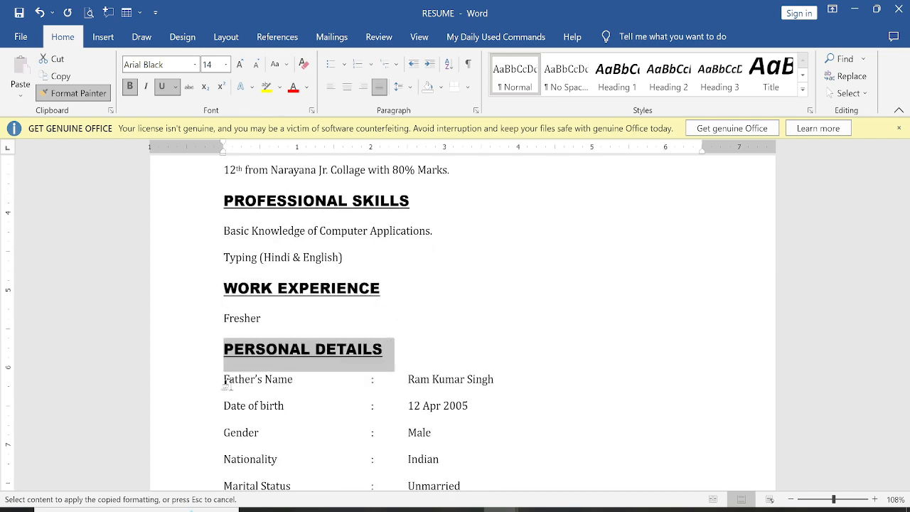
scroll(228, 384, down, 2)
scroll(227, 384, down, 4)
drag(215, 315, 284, 312)
key(Escape)
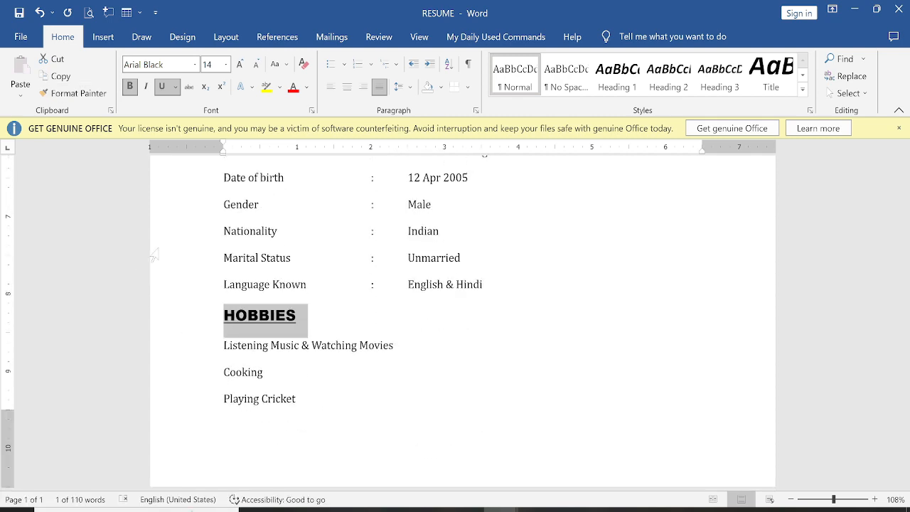
scroll(353, 292, up, 10)
scroll(348, 291, up, 3)
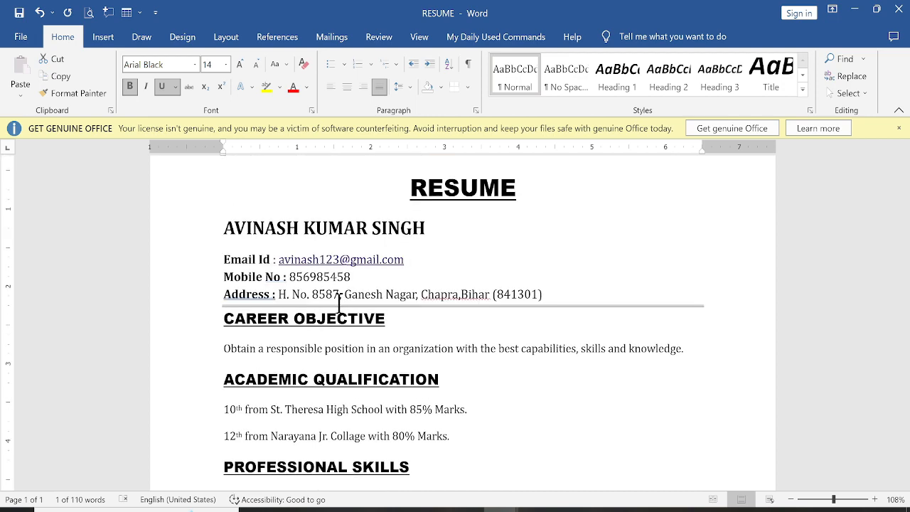
Step: Enlarge the career objective sentence to 14 pt
scroll(280, 301, down, 1)
click(202, 321)
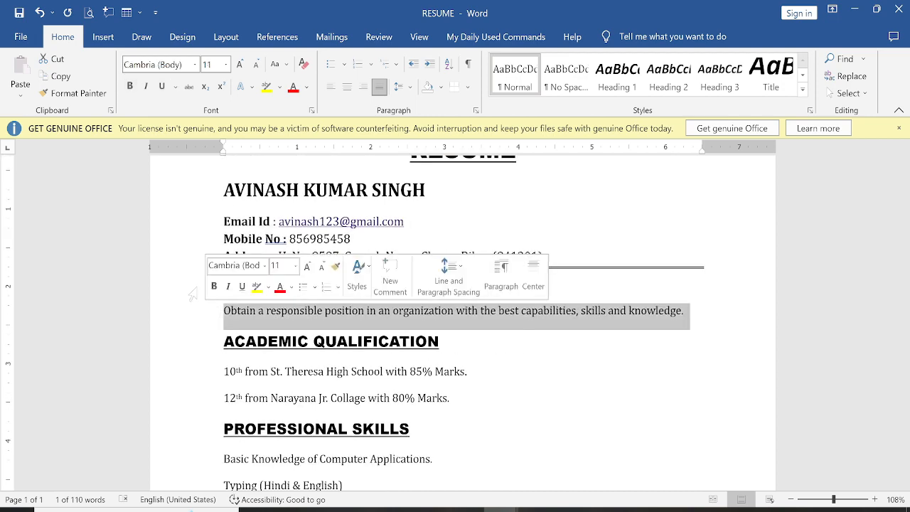
click(239, 64)
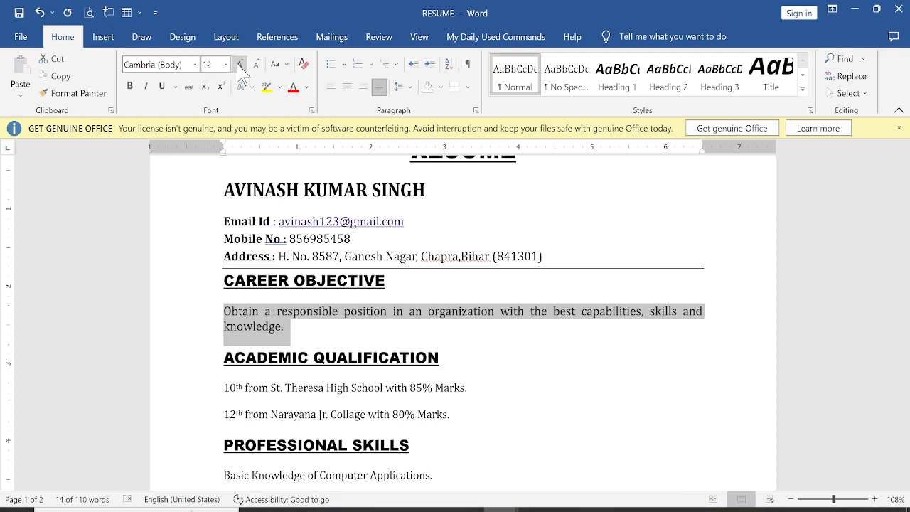
click(240, 64)
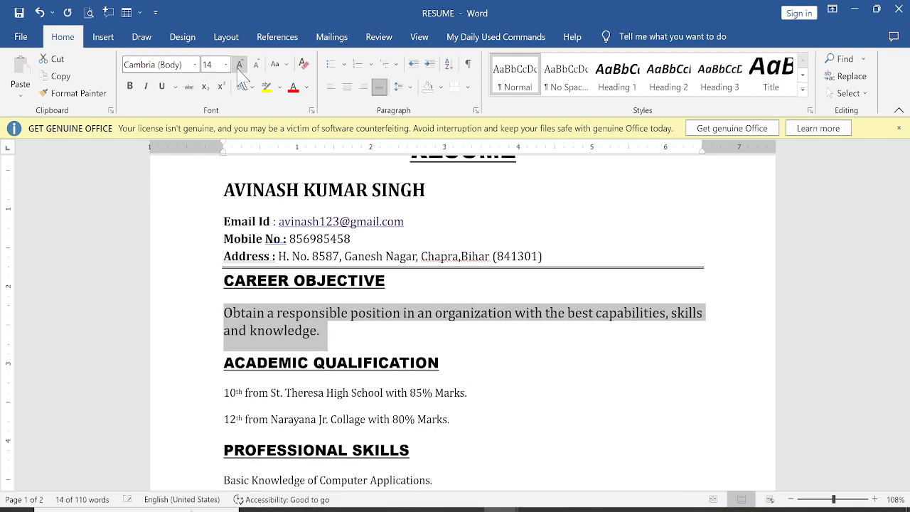
click(287, 249)
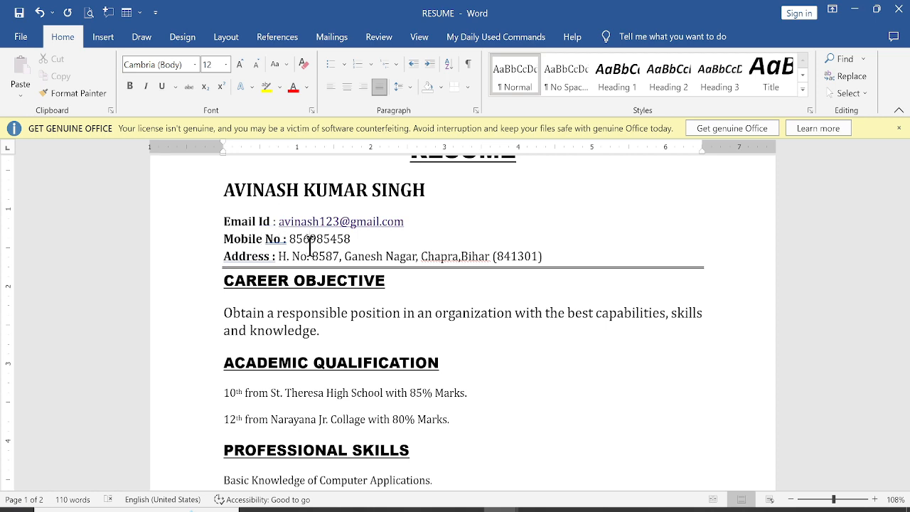
Step: Enlarge the Email Id, Mobile No and Address lines to 14 pt
click(227, 184)
drag(218, 229, 539, 264)
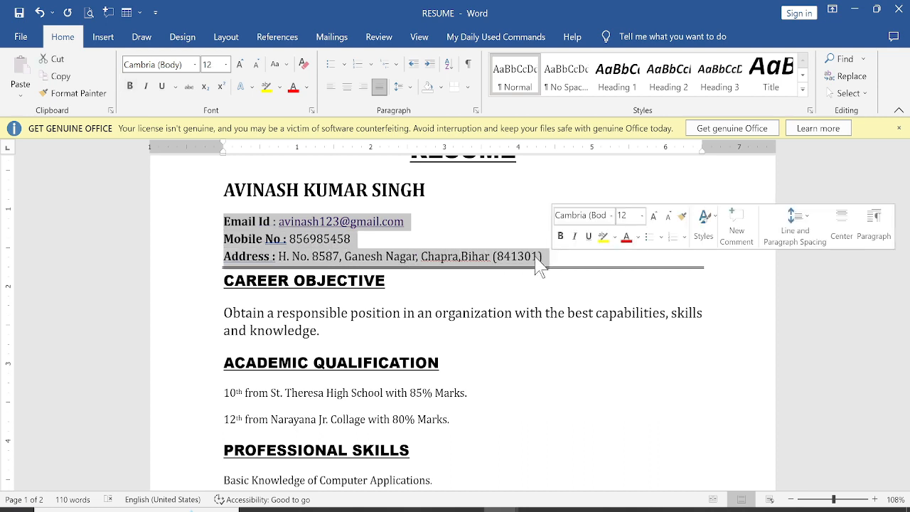
click(240, 64)
click(300, 334)
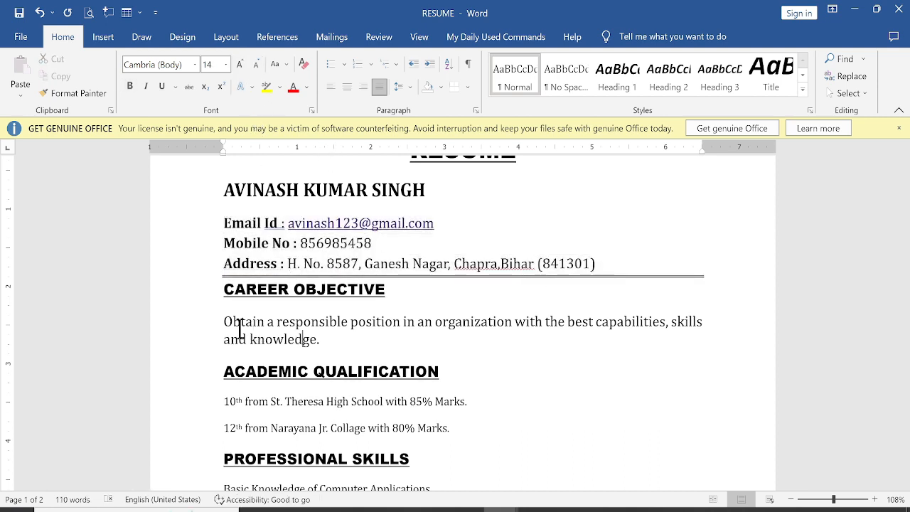
drag(222, 322, 354, 345)
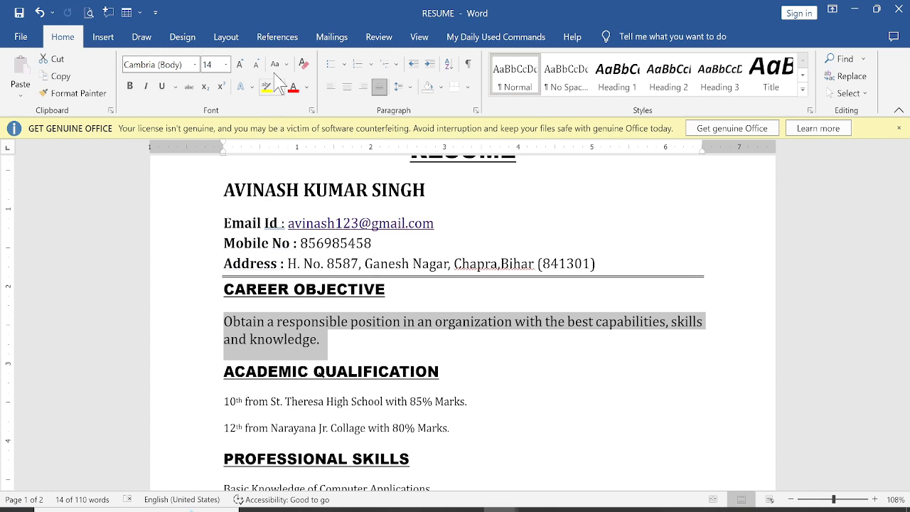
Step: Give the objective four-diamond bullets and copy that formatting onto the qualification lines
click(345, 64)
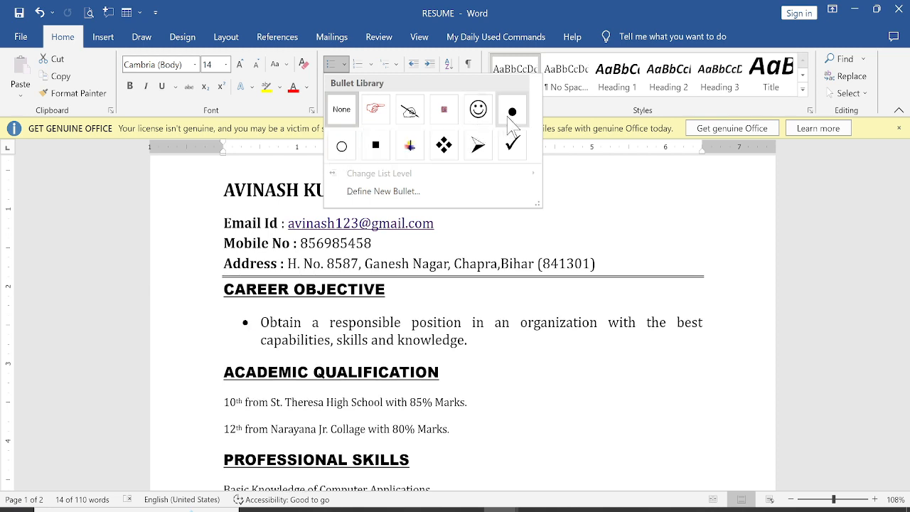
click(444, 155)
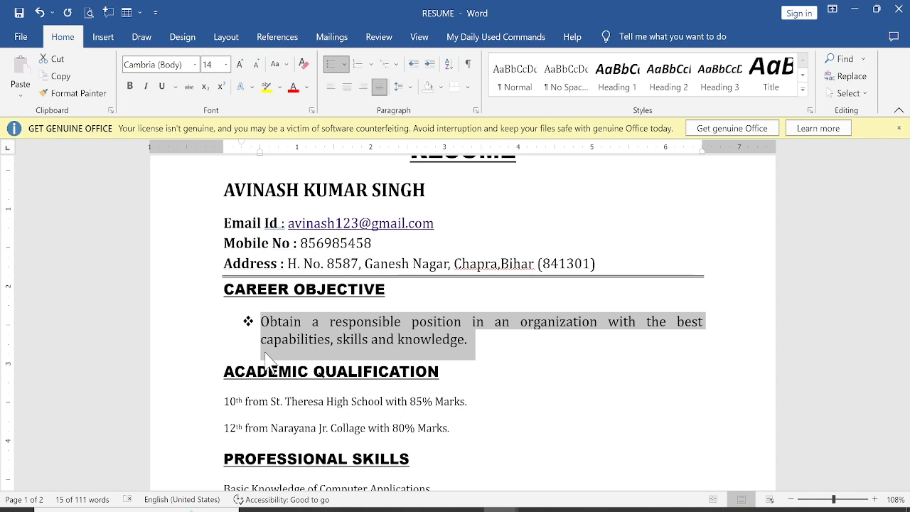
scroll(274, 340, down, 2)
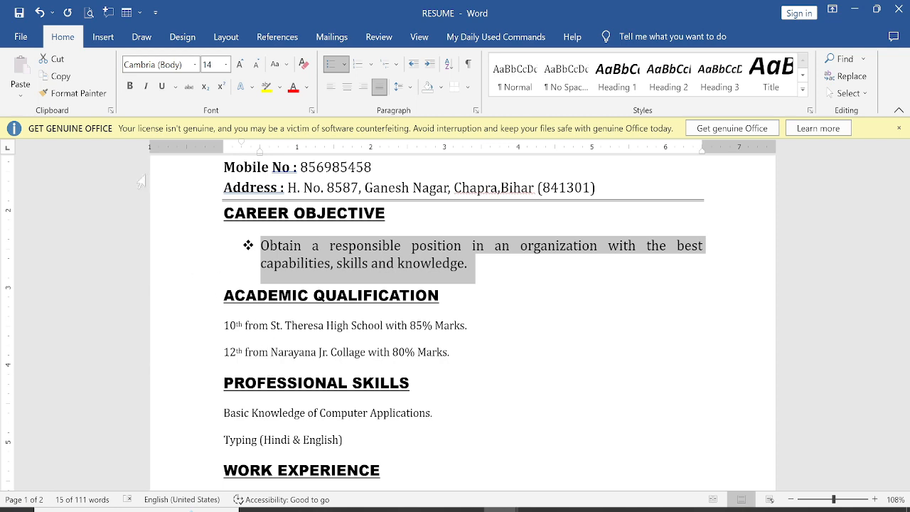
click(71, 93)
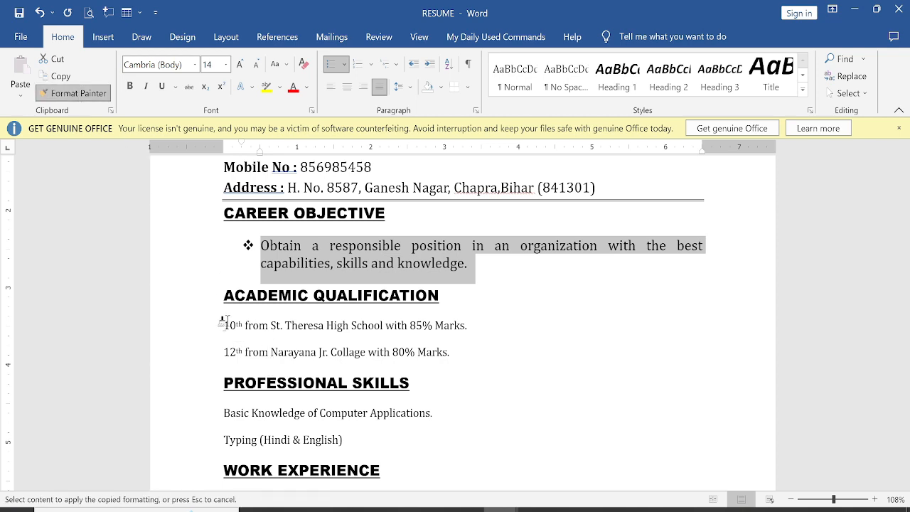
mouse_move(223, 321)
mouse_down()
mouse_move(236, 331)
mouse_move(472, 349)
mouse_move(479, 366)
mouse_up()
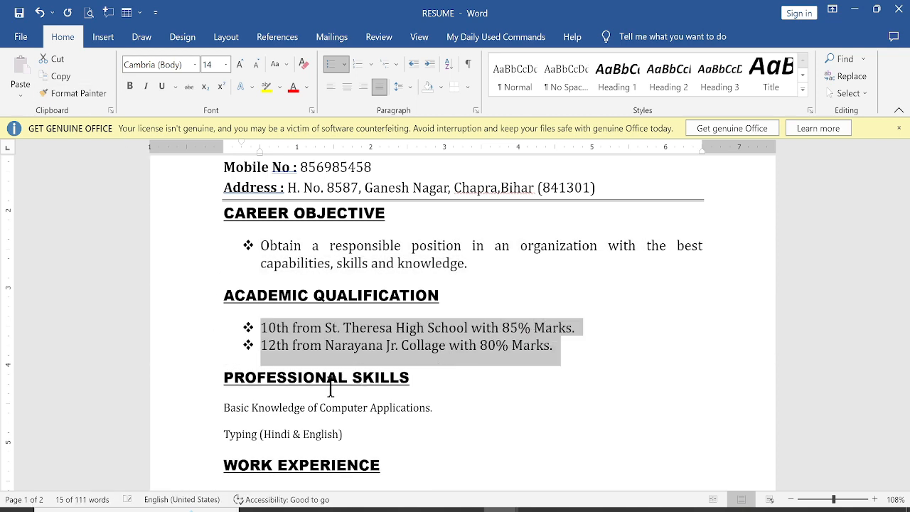
Step: Apply the diamond bullet formatting to the remaining sections' lines, including the three Hobbies lines
scroll(309, 359, down, 1)
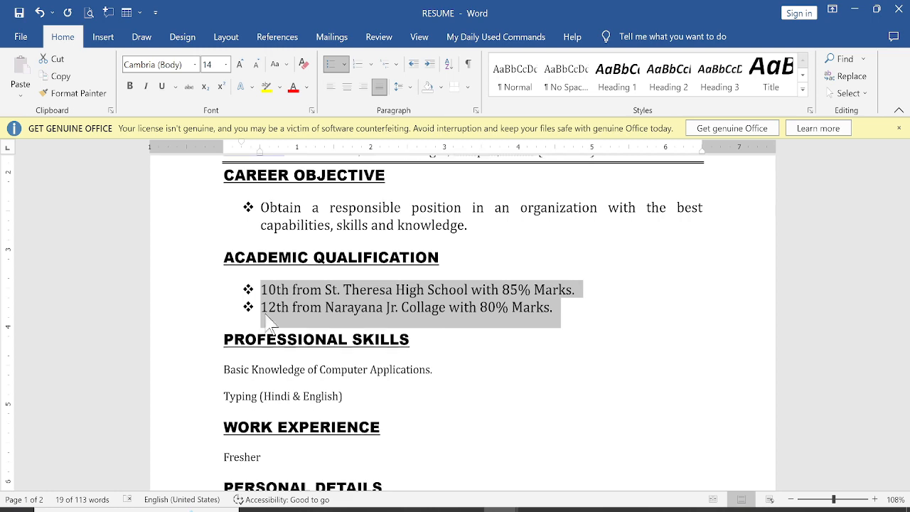
click(91, 96)
scroll(216, 289, down, 2)
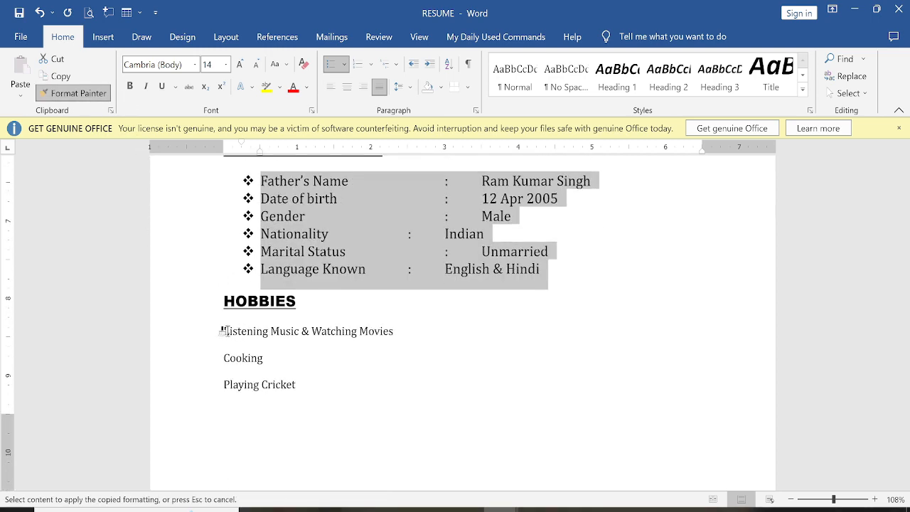
mouse_move(223, 331)
mouse_down()
mouse_move(324, 392)
mouse_move(309, 390)
mouse_up()
scroll(281, 338, up, 2)
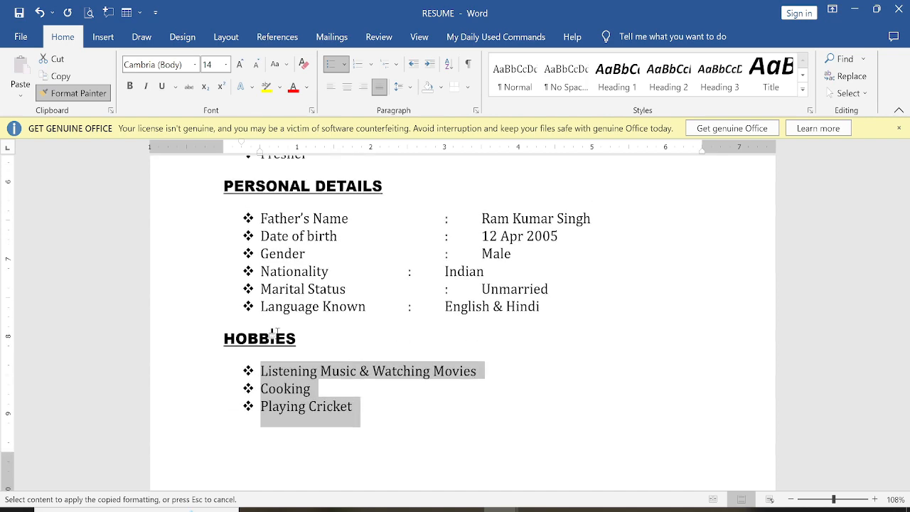
scroll(281, 342, down, 2)
scroll(283, 343, up, 5)
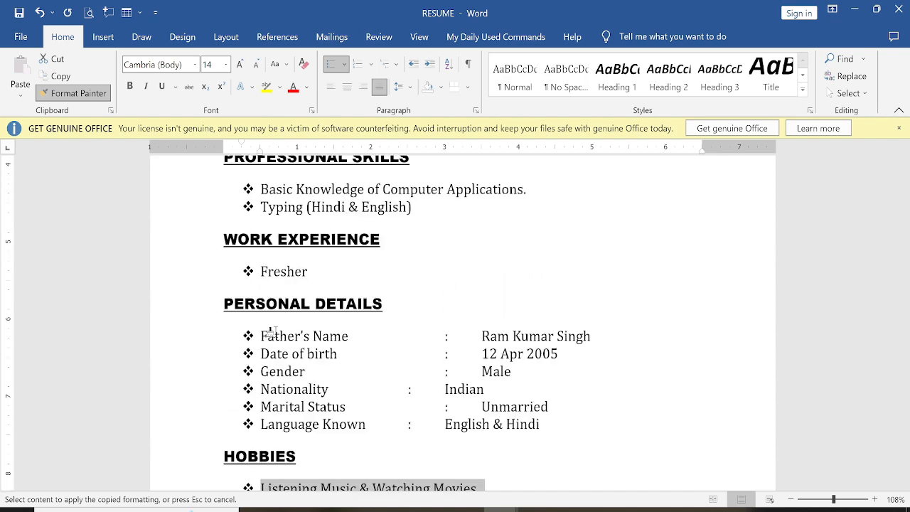
click(75, 93)
scroll(386, 380, down, 2)
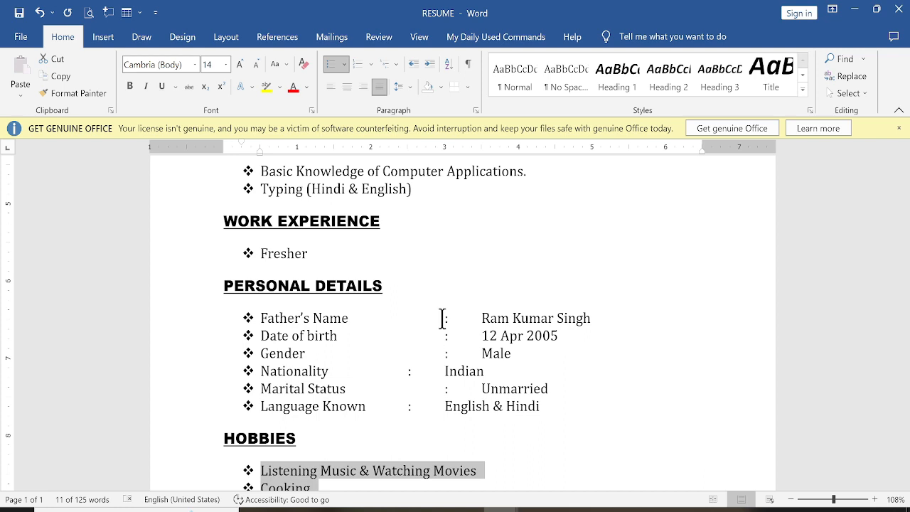
click(443, 320)
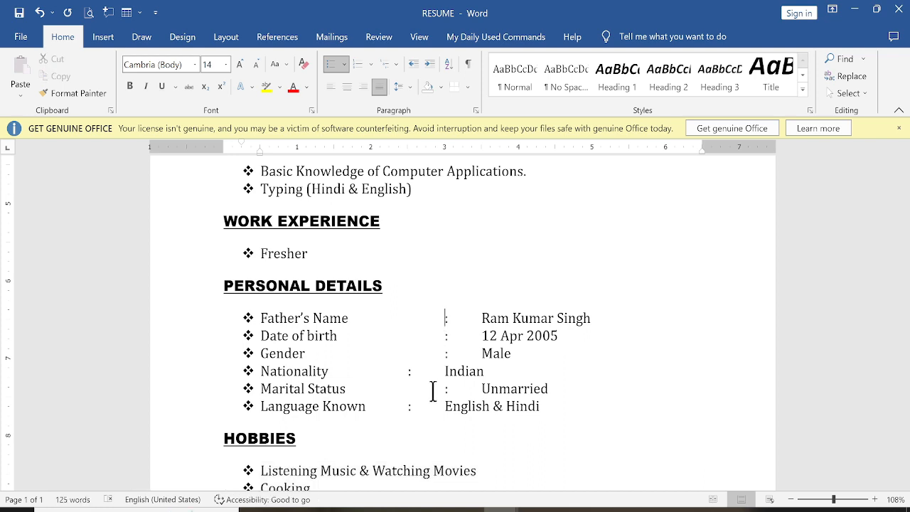
Step: Delete the extra tabs before the Father's Name, Date of birth, Gender and Marital Status colons
key(BackSpace)
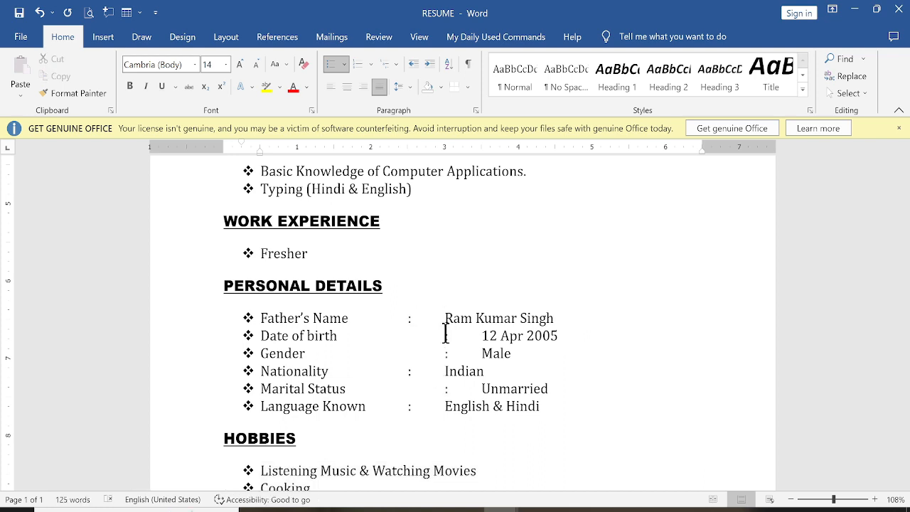
click(446, 338)
key(BackSpace)
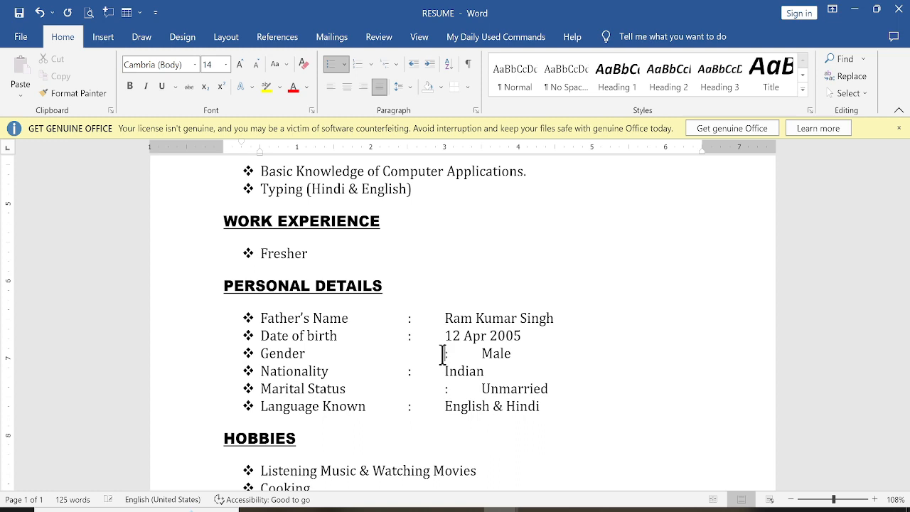
click(443, 354)
key(BackSpace)
click(442, 388)
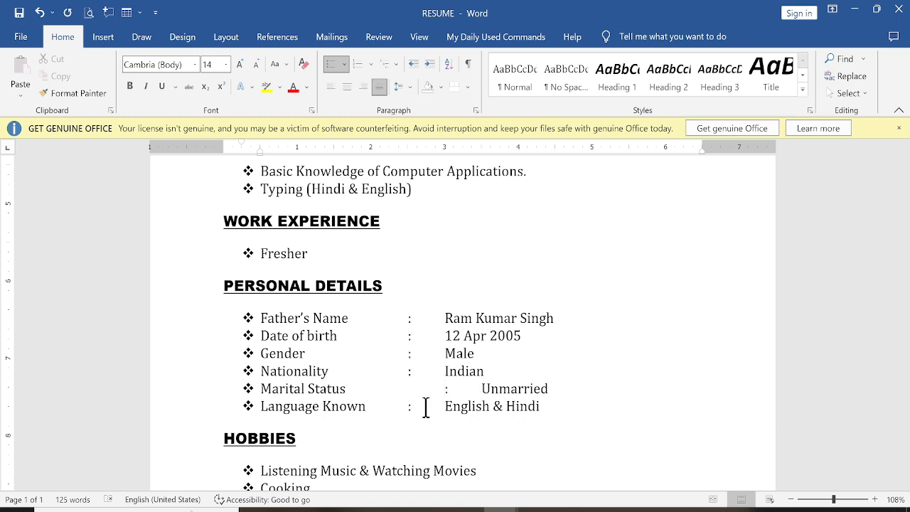
key(BackSpace)
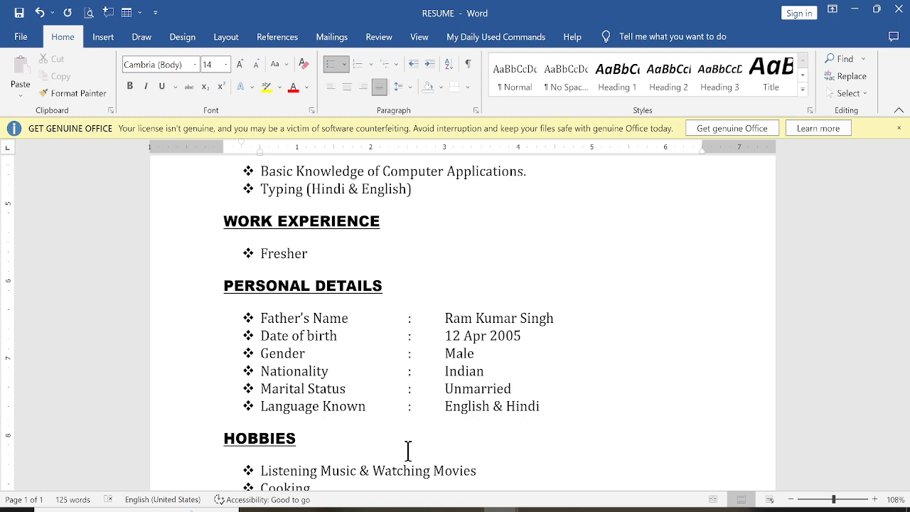
scroll(411, 415, up, 8)
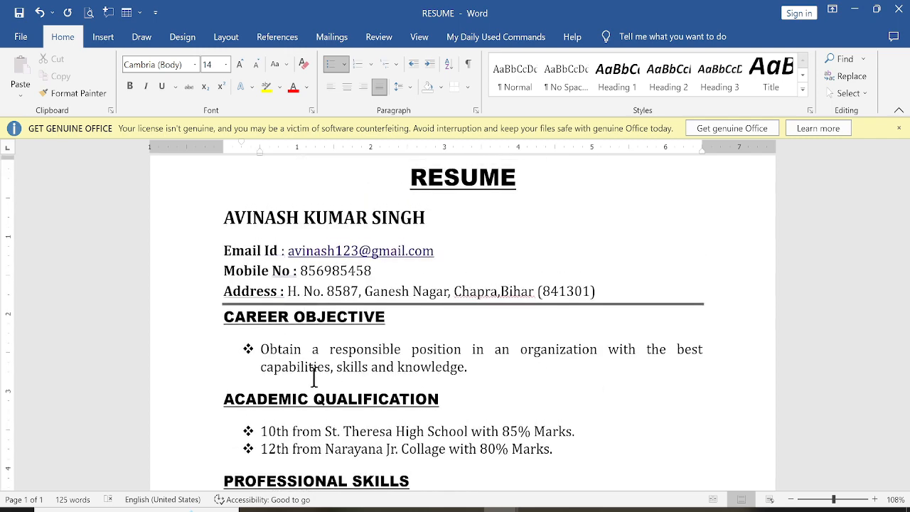
scroll(313, 379, down, 8)
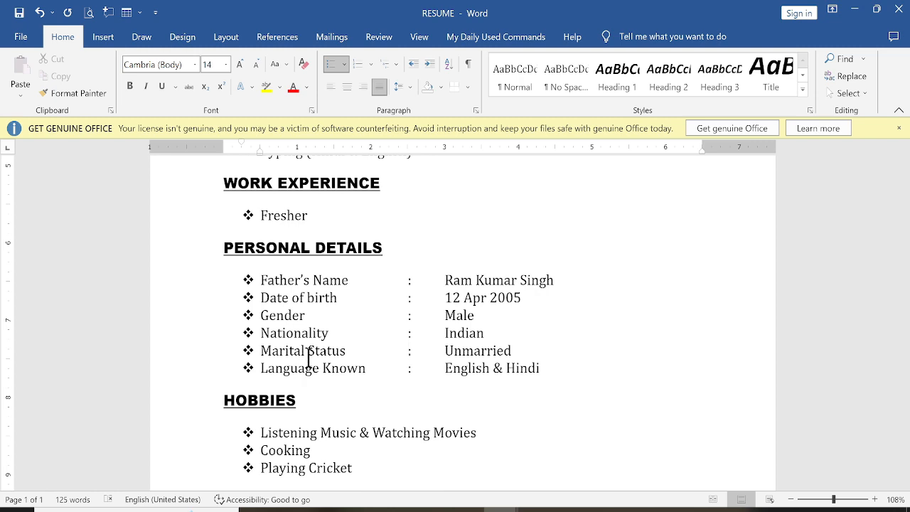
scroll(305, 355, down, 3)
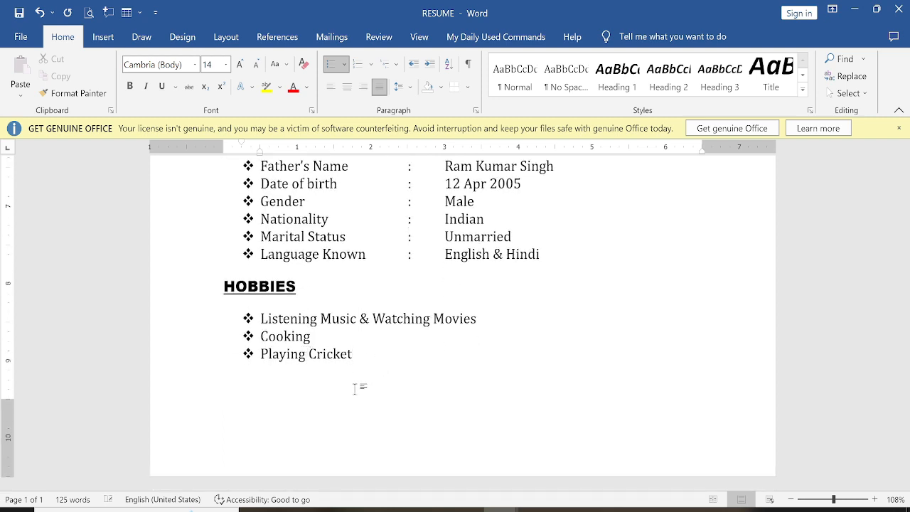
Step: Add unbulleted Place and Date lines below the hobbies, removing the stray page break
key(Return)
key(Return)
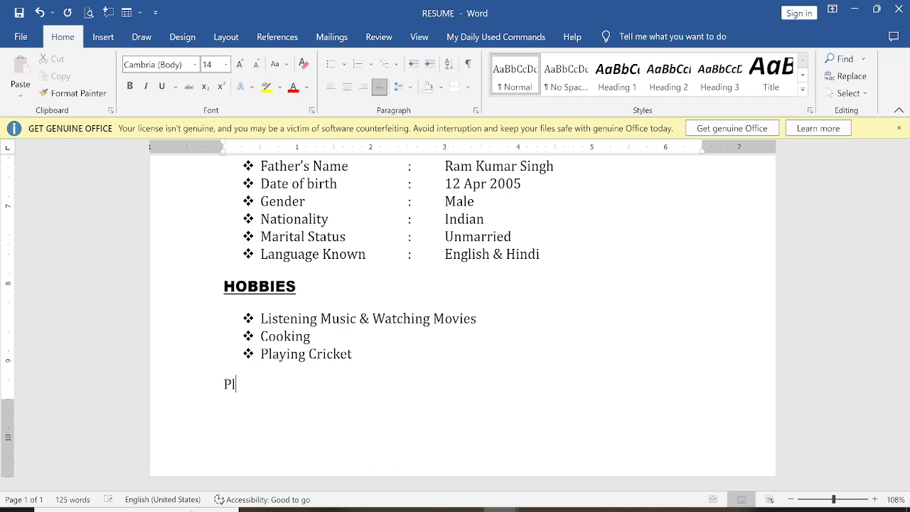
key(ctrl+Return)
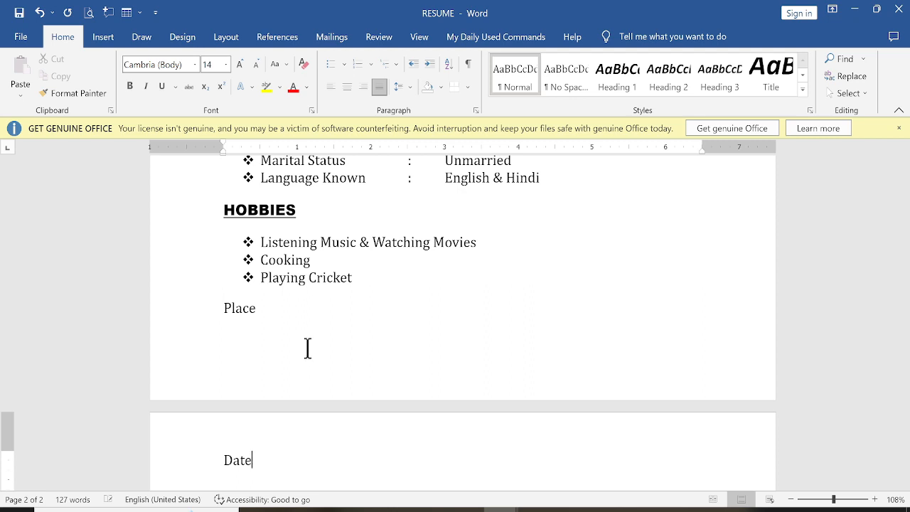
click(286, 353)
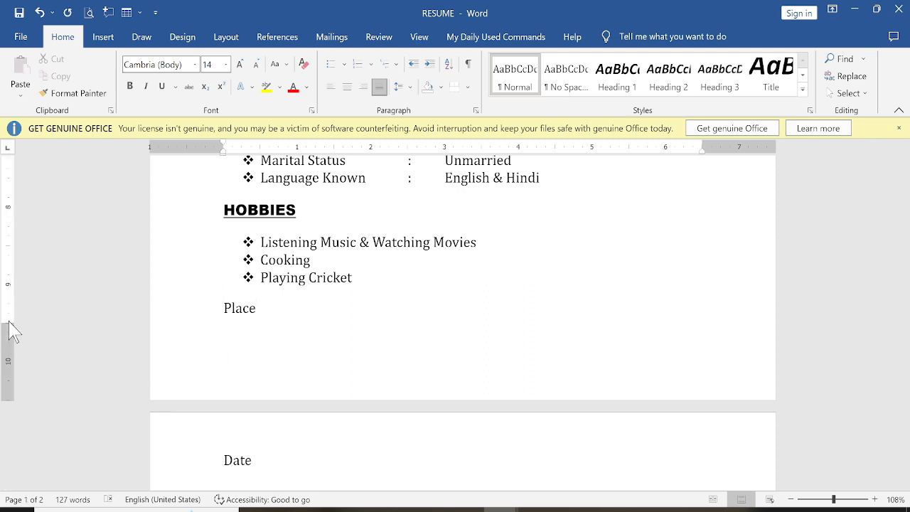
key(Delete)
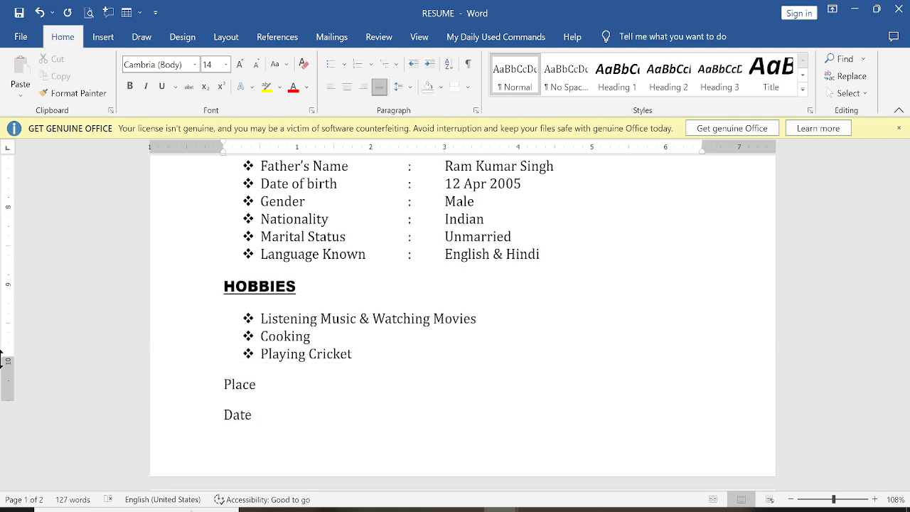
scroll(325, 400, up, 1)
ctrl+scroll(334, 400, down, 7)
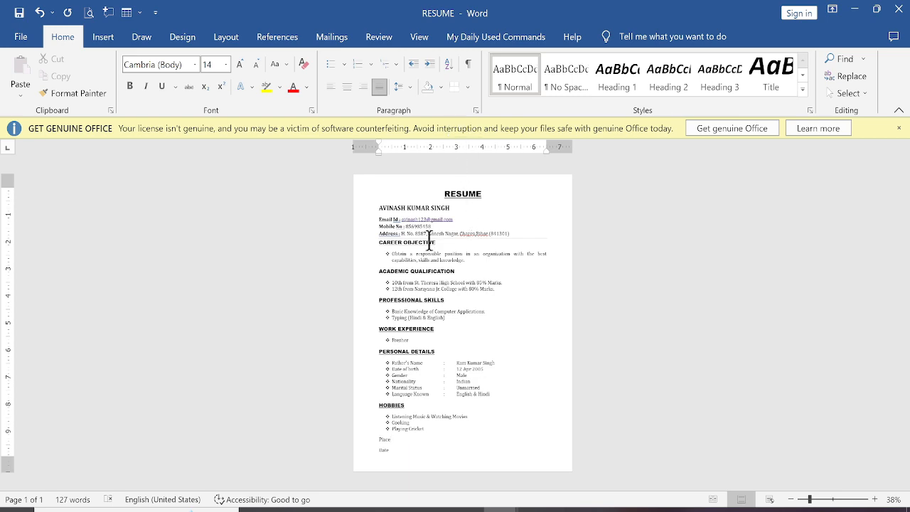
Step: Check the spelling suggestions for 'No' in the Mobile No line and leave it unchanged
ctrl+scroll(441, 238, up, 5)
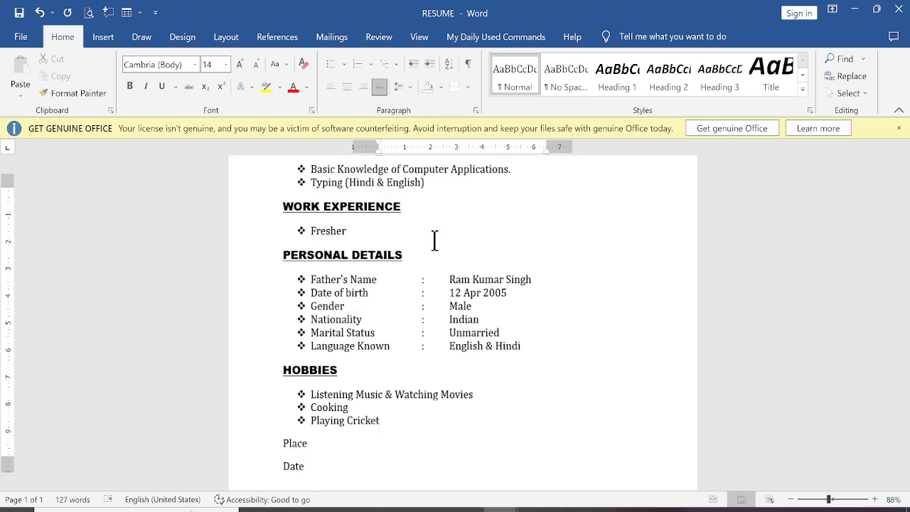
scroll(433, 234, up, 6)
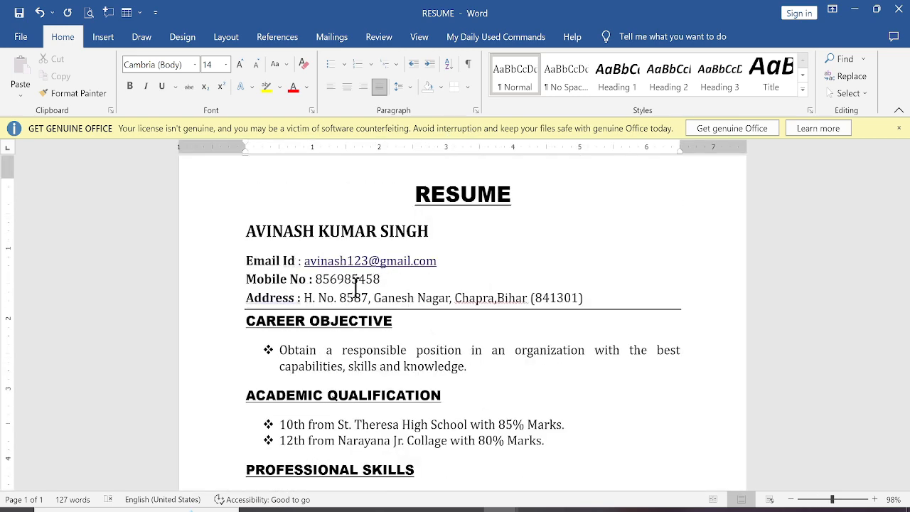
click(305, 281)
right_click(305, 279)
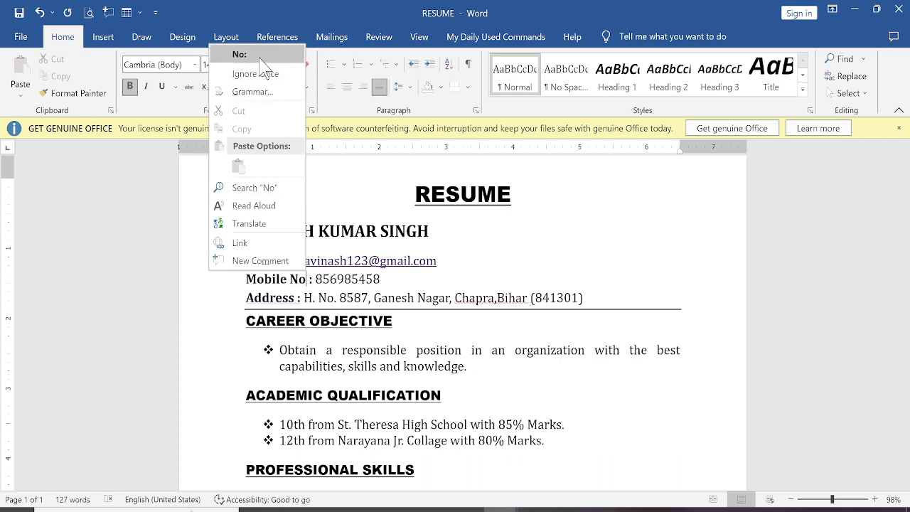
click(380, 341)
Step: Review the page layout and bring up the Borders options list
scroll(371, 339, down, 1)
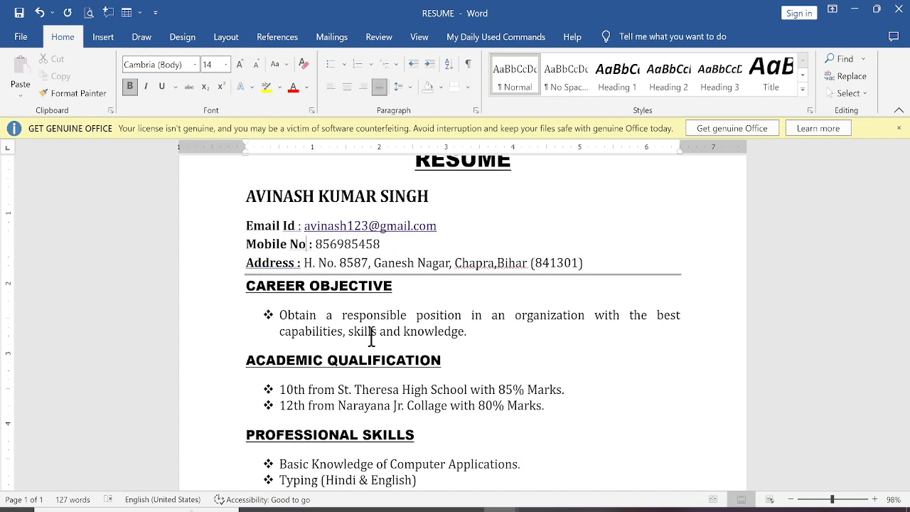
scroll(368, 337, down, 10)
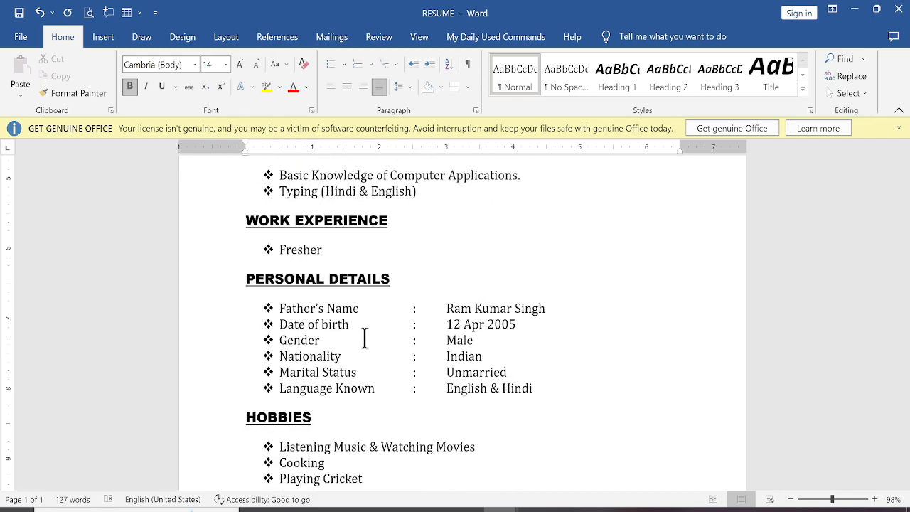
scroll(365, 339, down, 1)
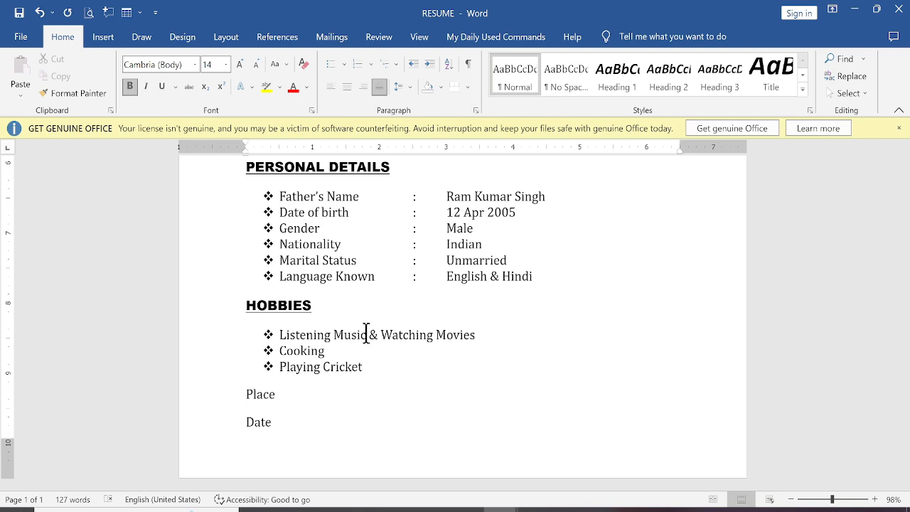
scroll(411, 333, up, 5)
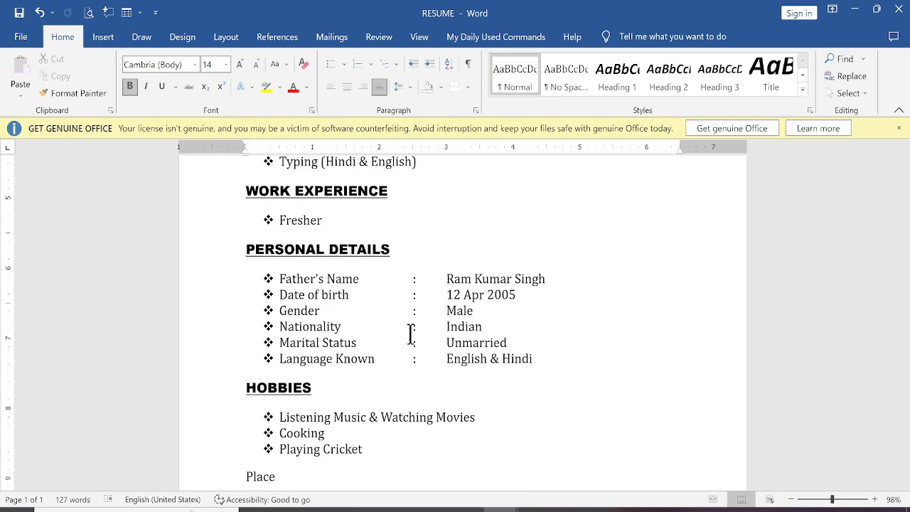
scroll(411, 333, up, 9)
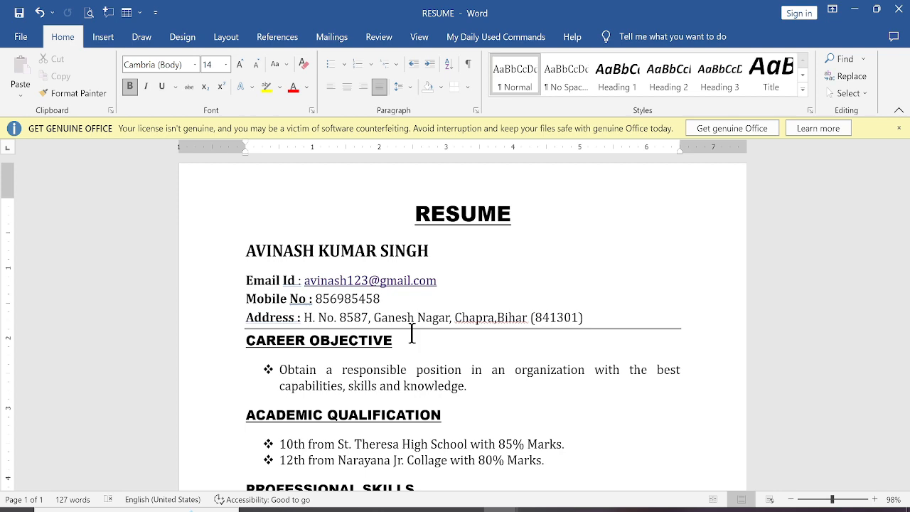
scroll(411, 332, down, 3)
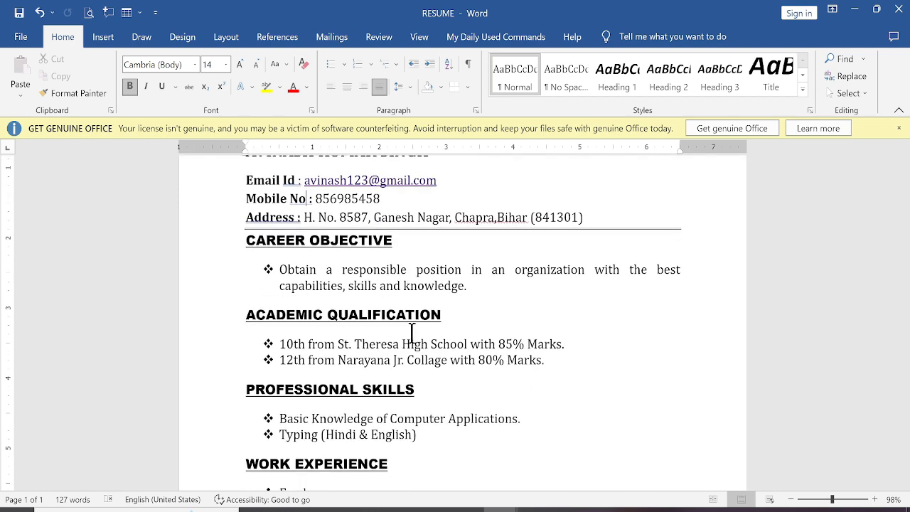
scroll(411, 333, down, 8)
scroll(412, 329, up, 7)
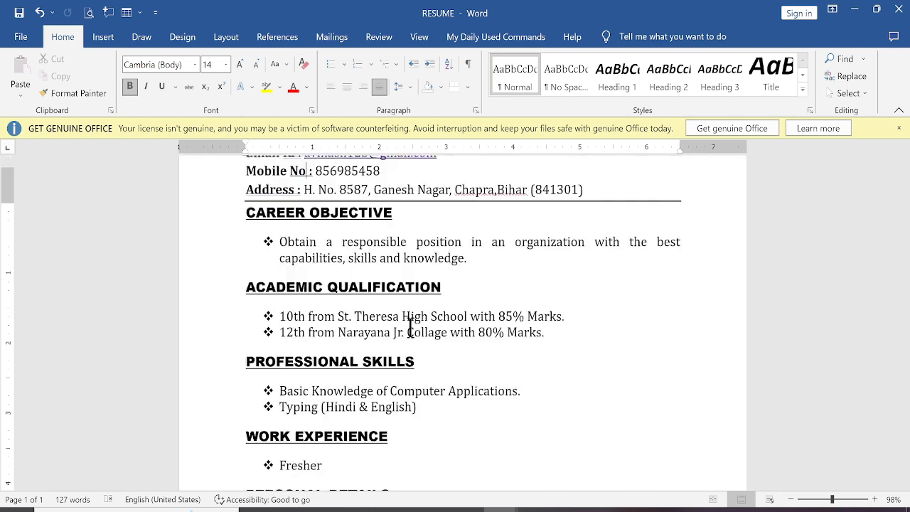
scroll(411, 333, up, 4)
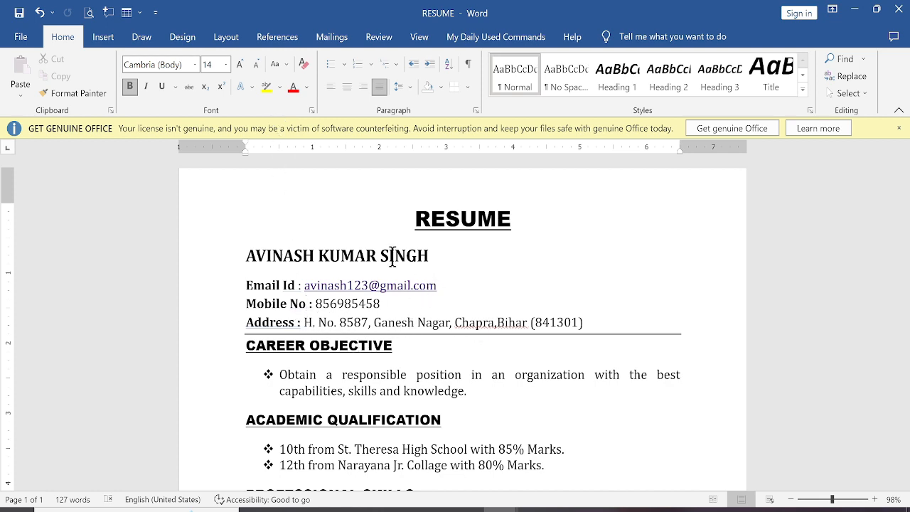
click(468, 88)
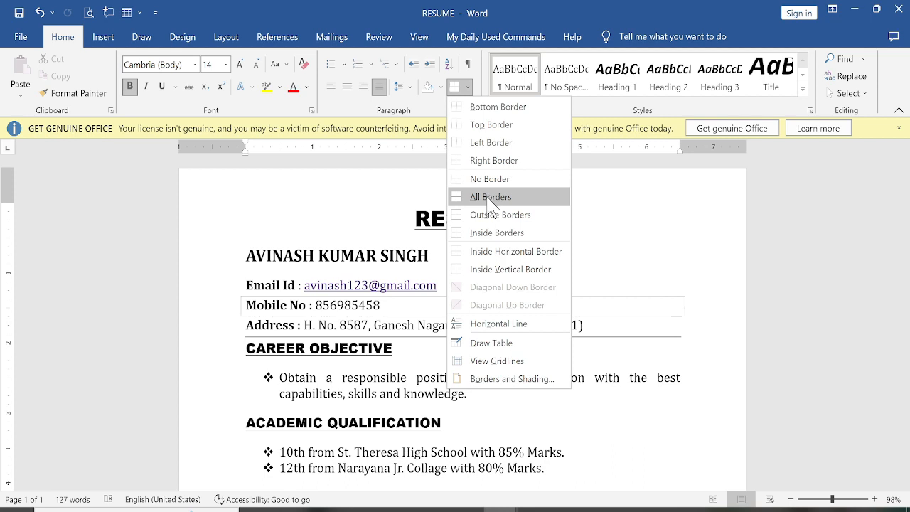
Step: In Borders and Shading, set a Box page border with a thin single line
click(494, 380)
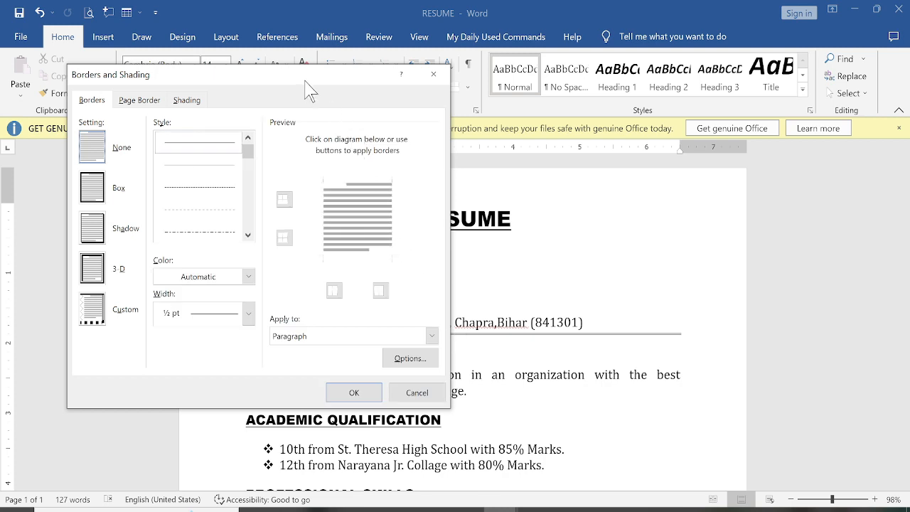
drag(308, 87, 497, 82)
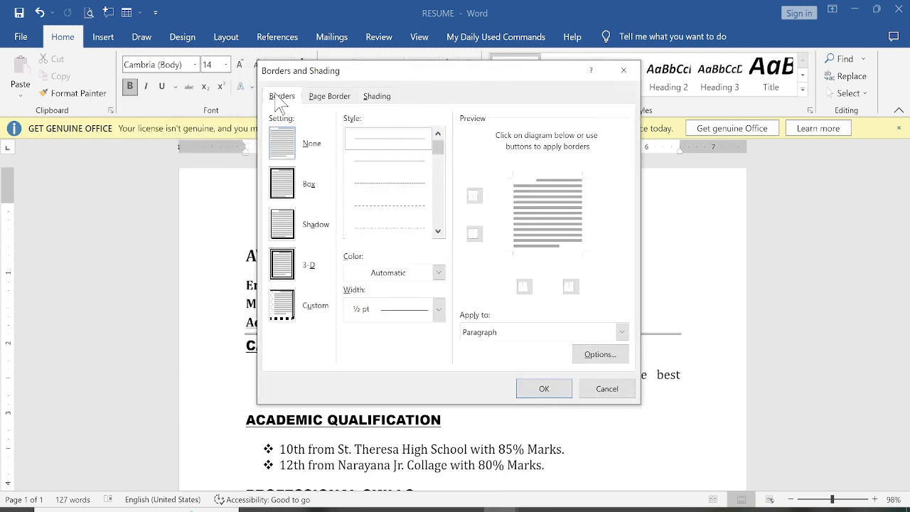
click(329, 97)
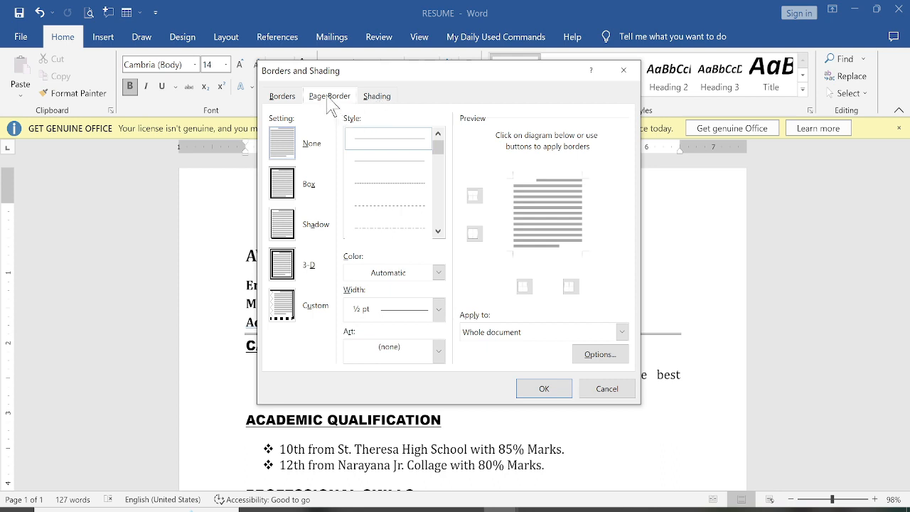
click(285, 187)
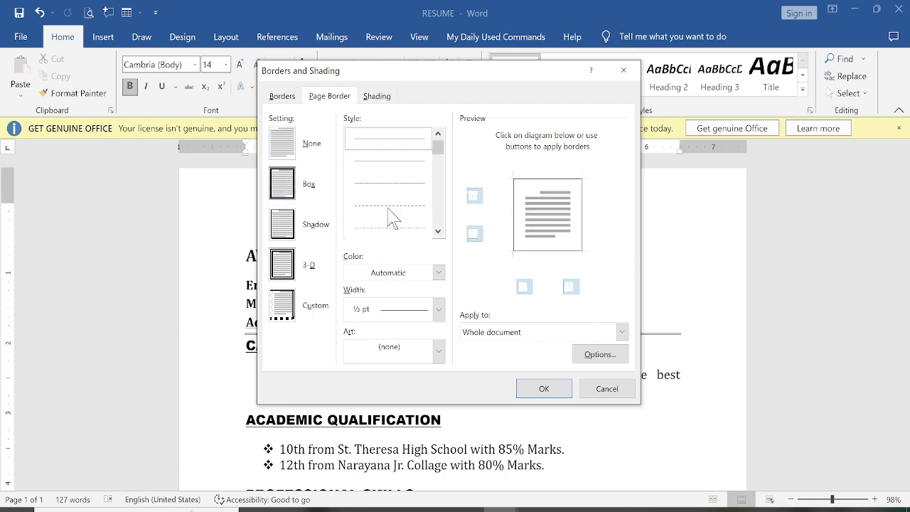
click(438, 231)
click(438, 231)
click(438, 230)
click(438, 231)
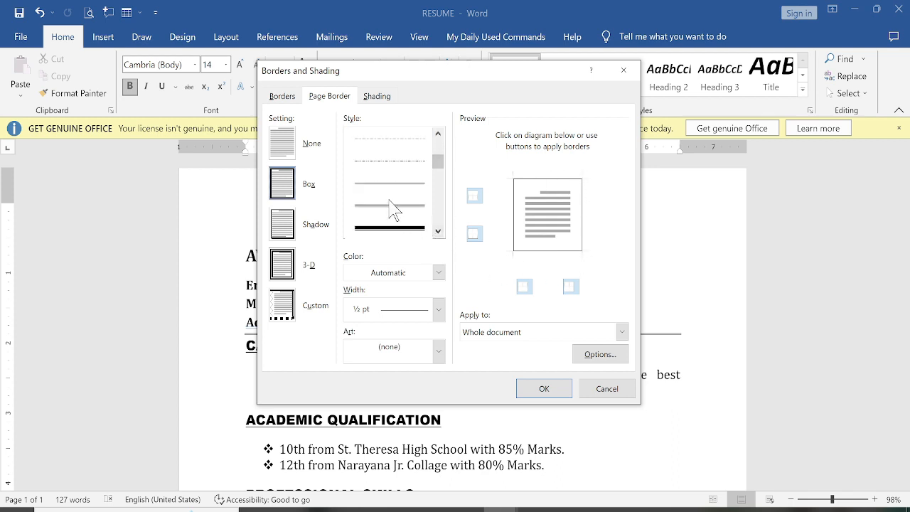
click(388, 230)
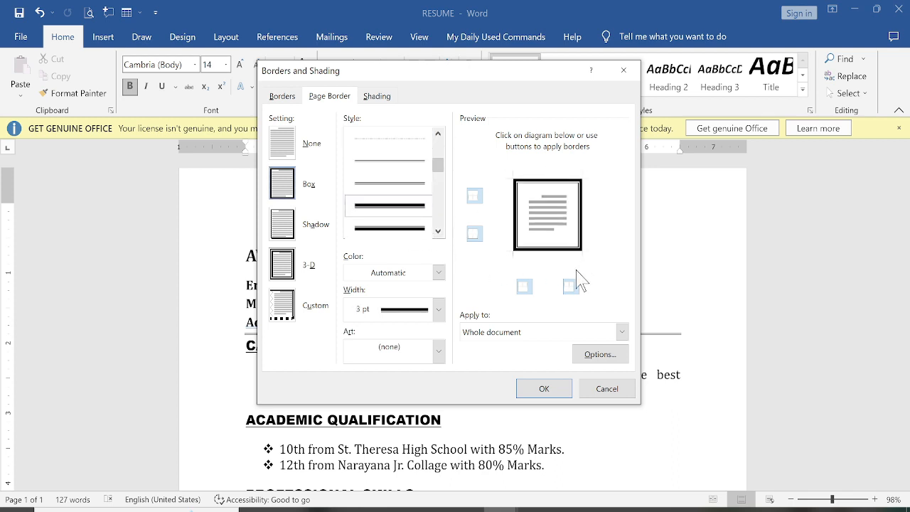
click(421, 188)
click(421, 188)
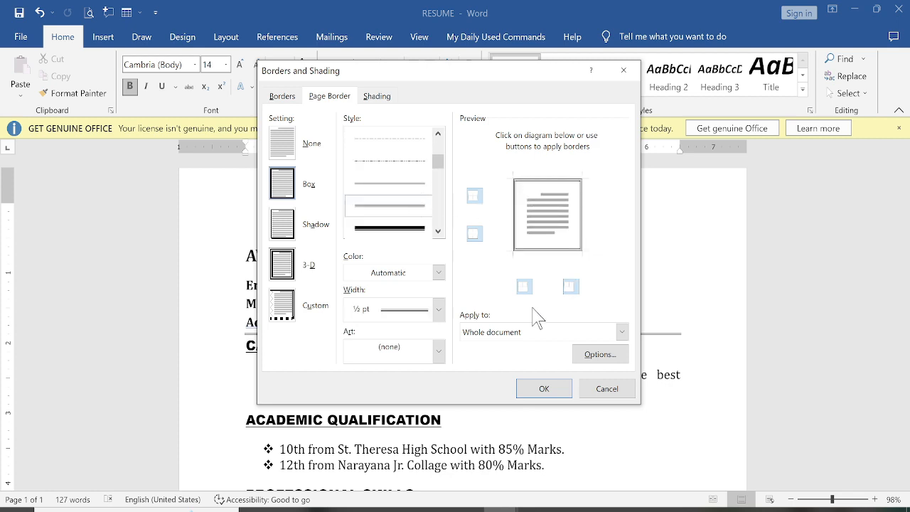
Step: Switch the page border to yellow star art and apply it
click(439, 350)
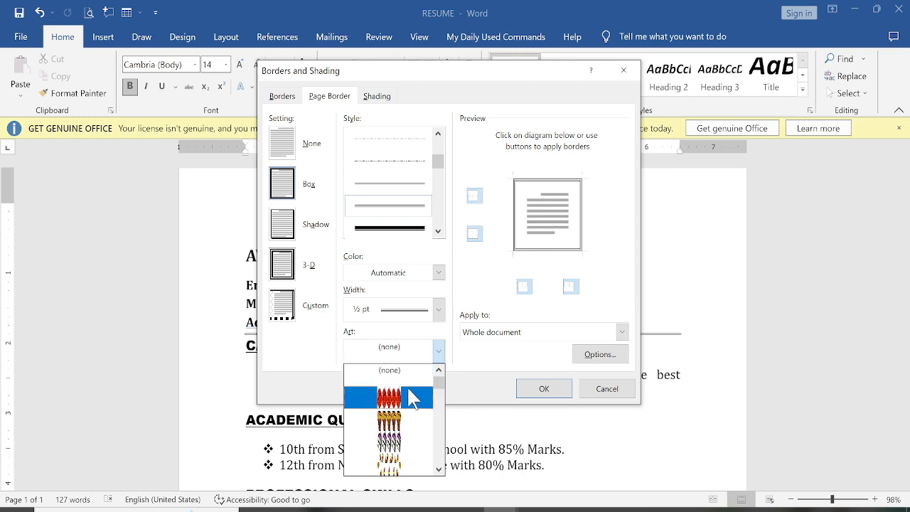
scroll(395, 426, down, 3)
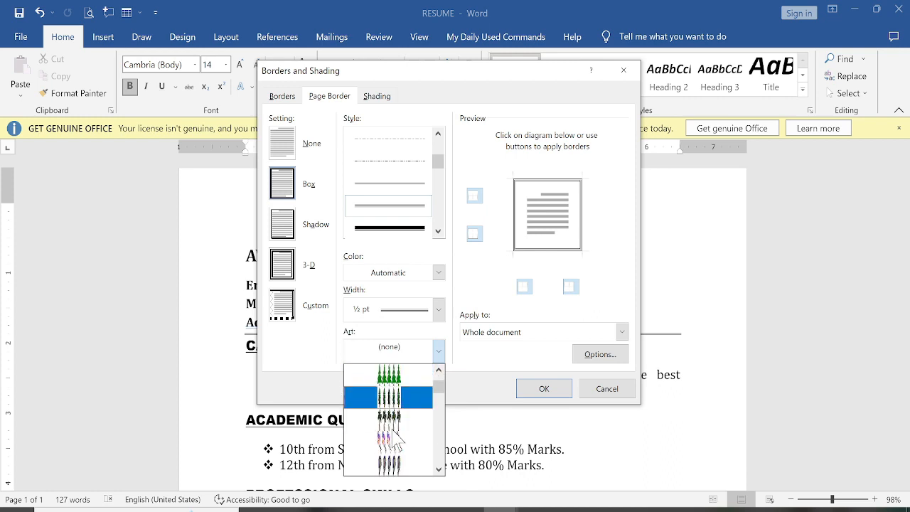
scroll(397, 441, down, 3)
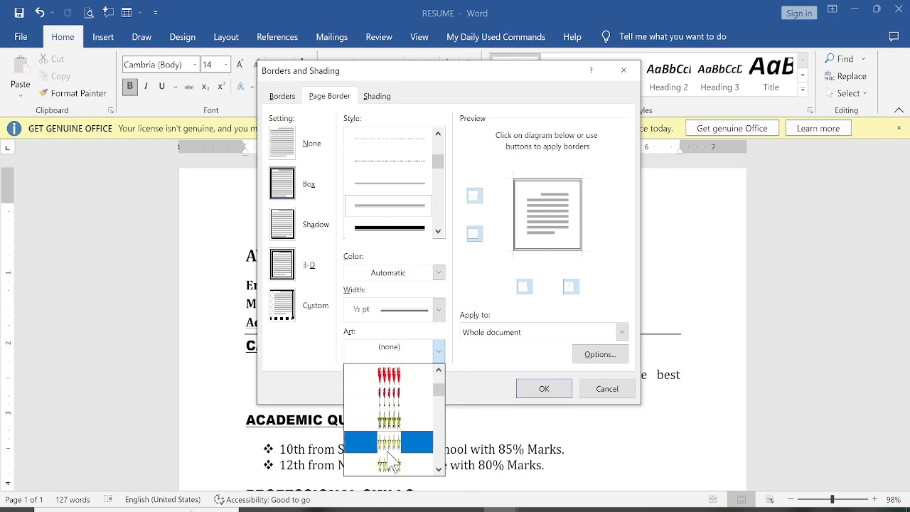
click(393, 450)
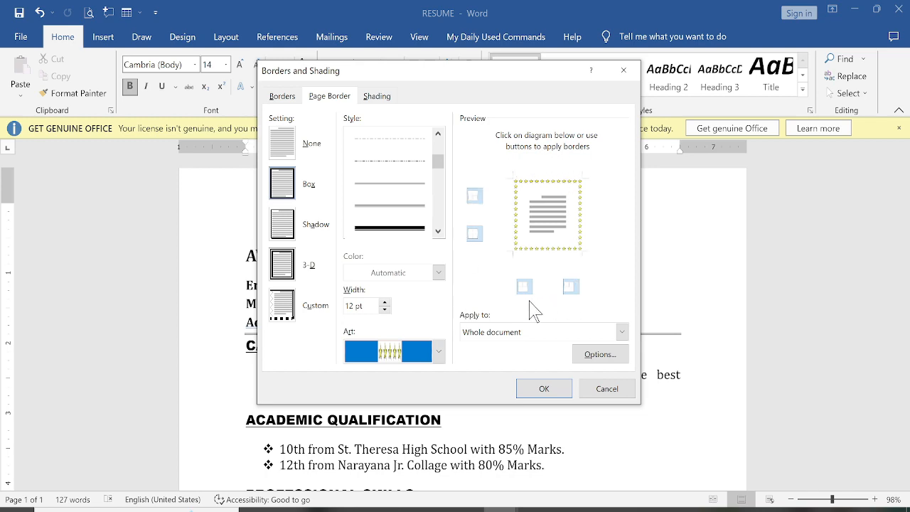
click(542, 388)
scroll(469, 382, down, 5)
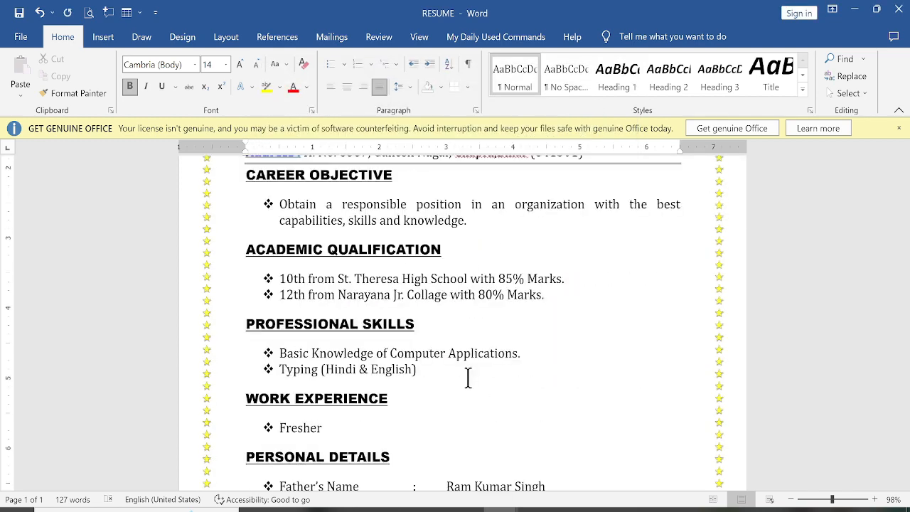
Step: Replace the star art page border with a thick solid black 3 pt box line
ctrl+scroll(473, 375, down, 4)
ctrl+scroll(473, 374, down, 2)
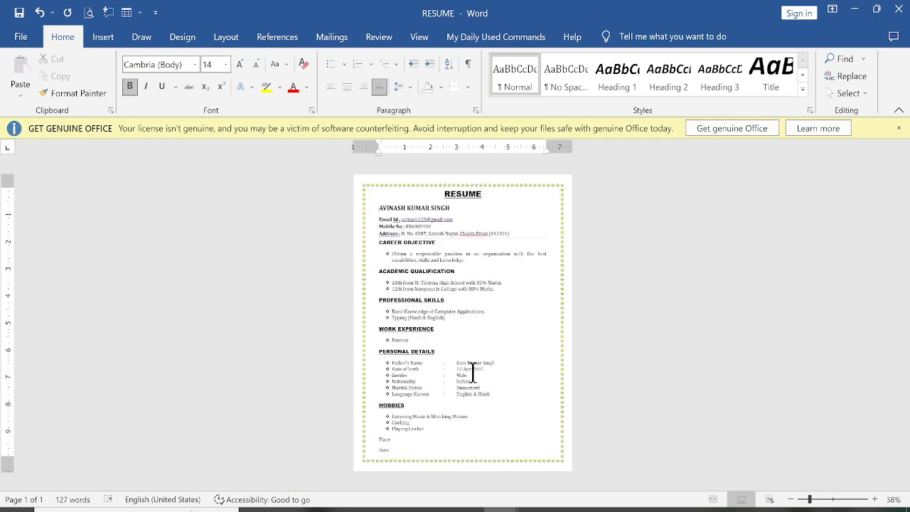
ctrl+scroll(472, 371, up, 1)
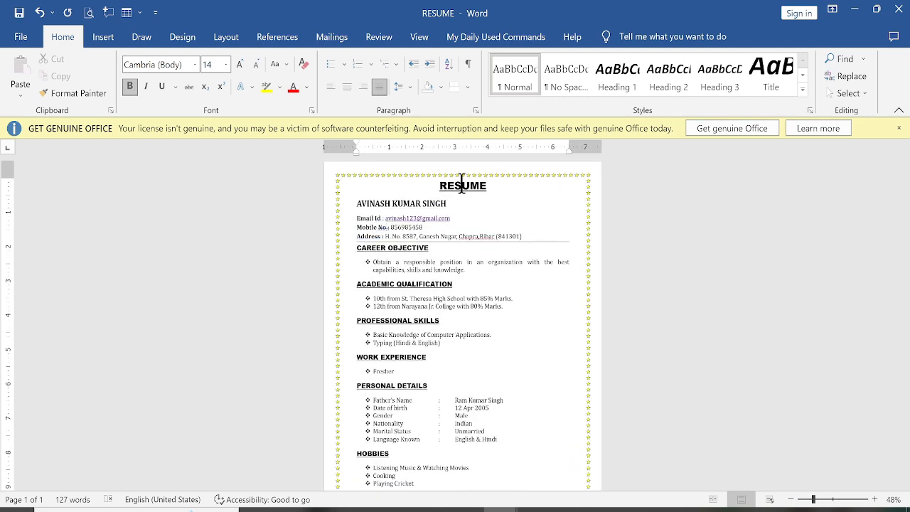
click(468, 87)
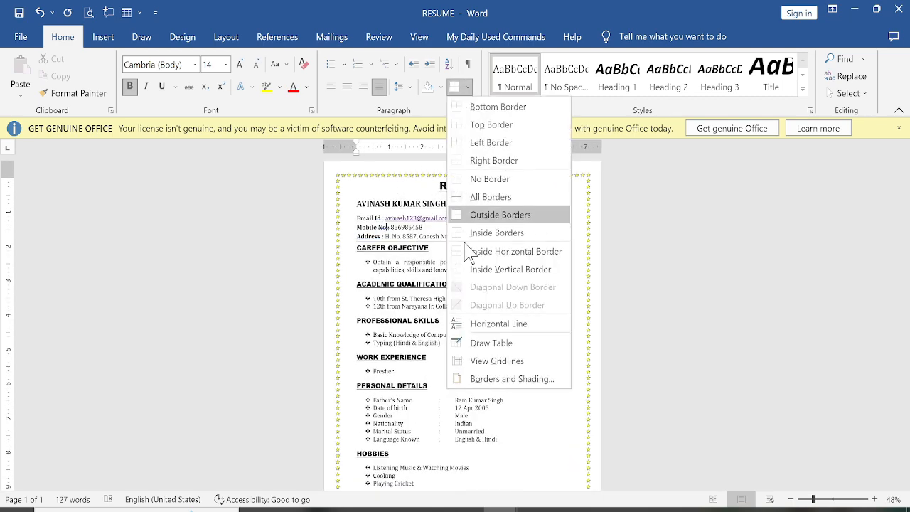
click(483, 382)
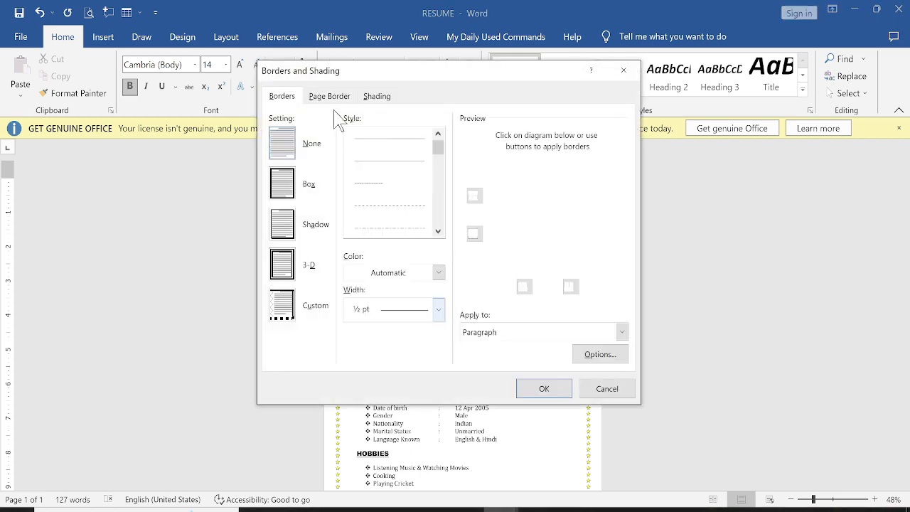
click(328, 97)
click(437, 231)
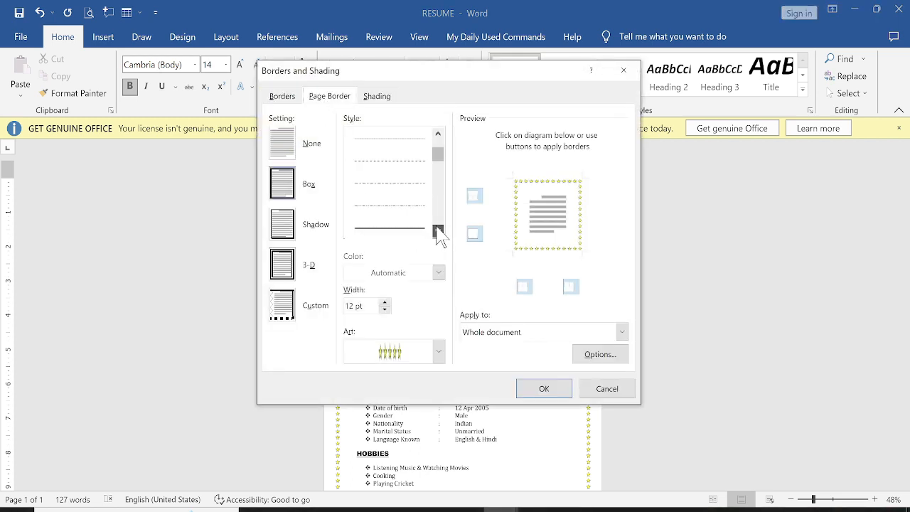
click(398, 182)
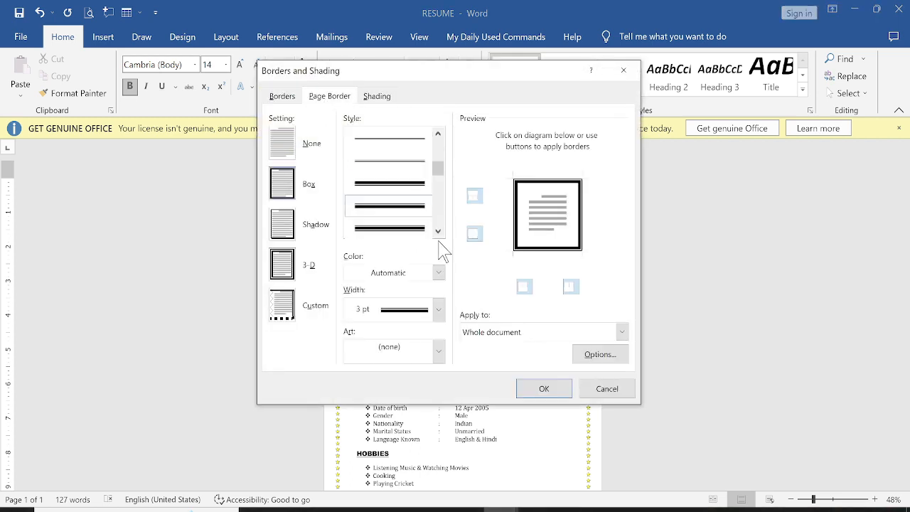
click(545, 389)
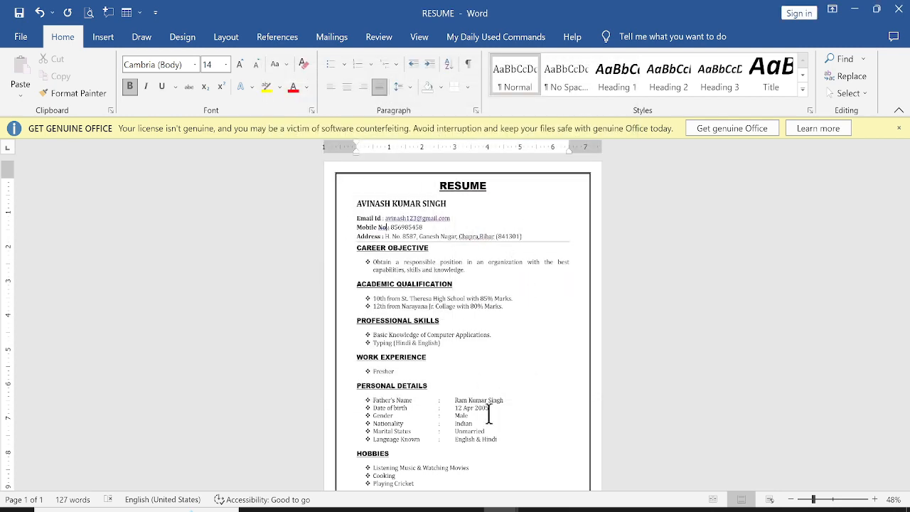
scroll(426, 407, down, 3)
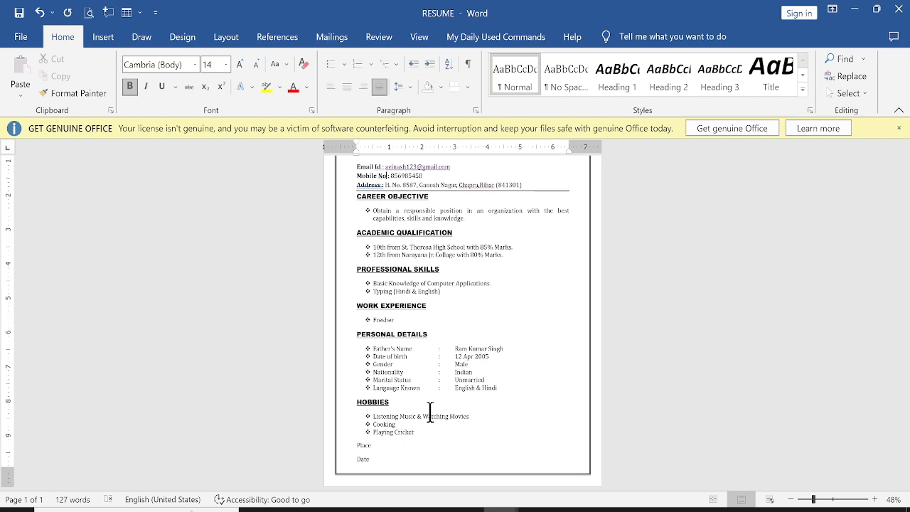
click(398, 446)
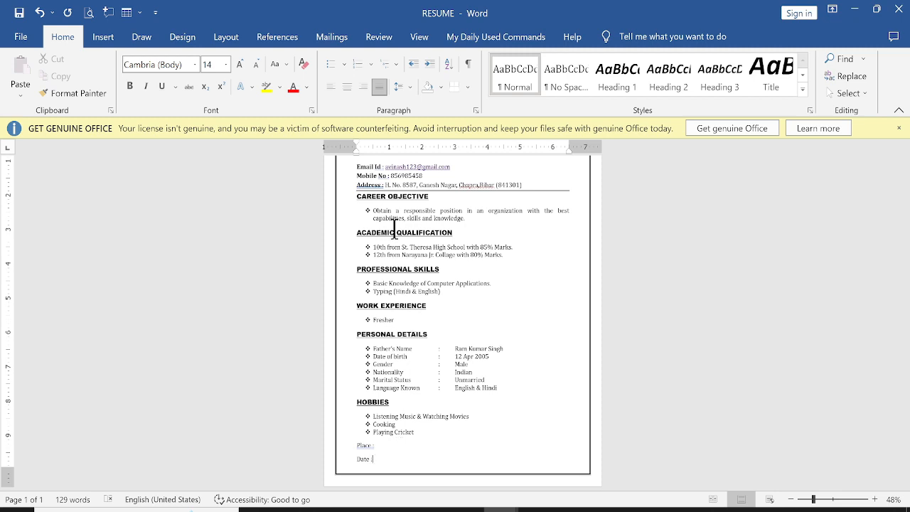
Step: With the cursor in the CAREER OBJECTIVE heading, bring up the Borders options
click(363, 196)
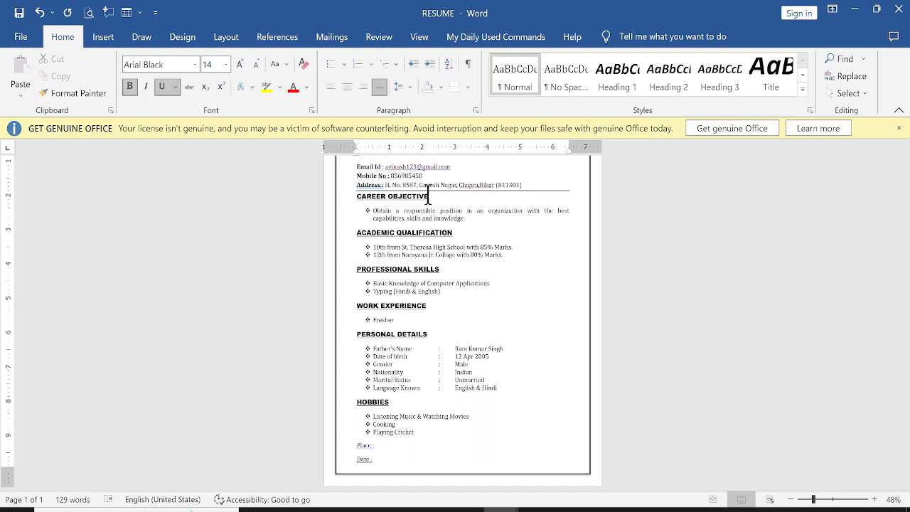
click(468, 86)
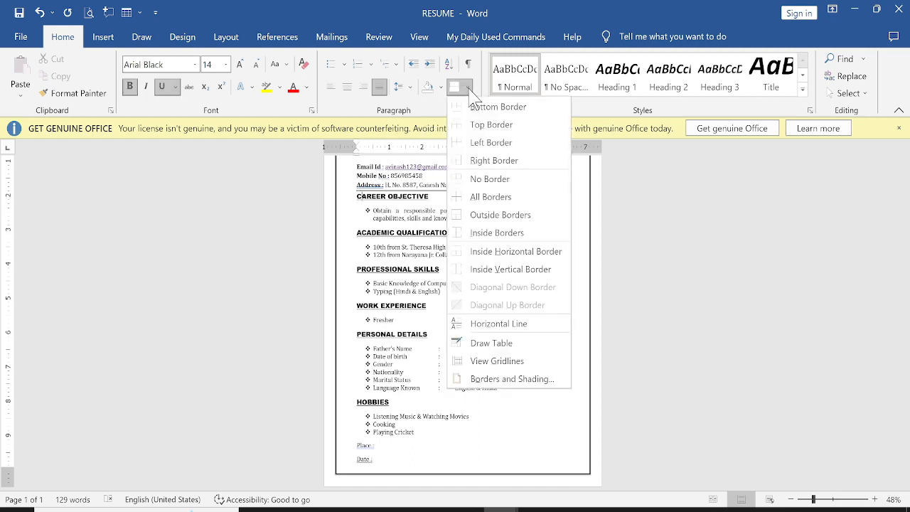
Step: Frame the CAREER OBJECTIVE heading with a thin solid Box border from Borders and Shading
click(481, 198)
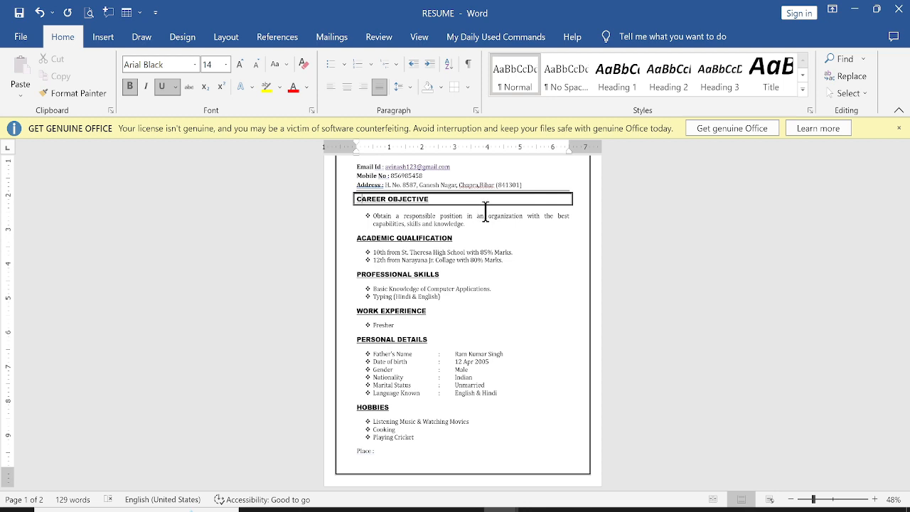
key(ctrl+z)
click(467, 87)
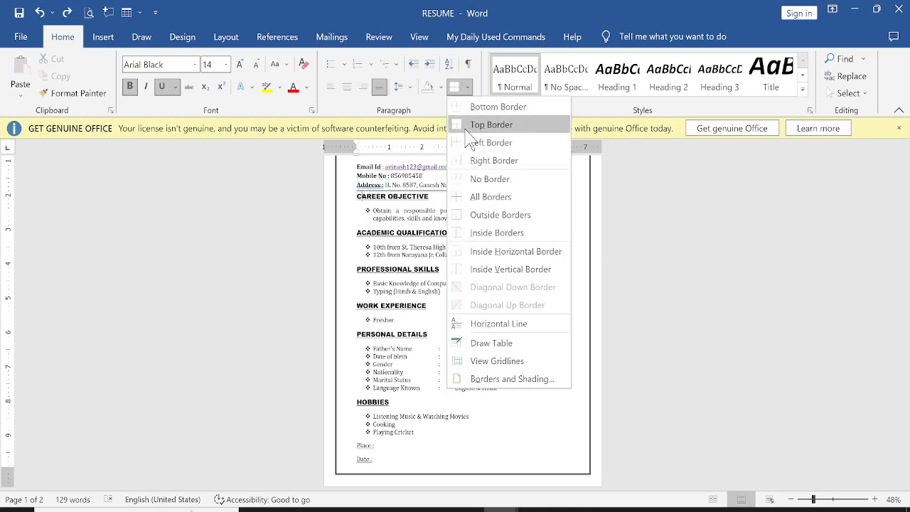
click(463, 379)
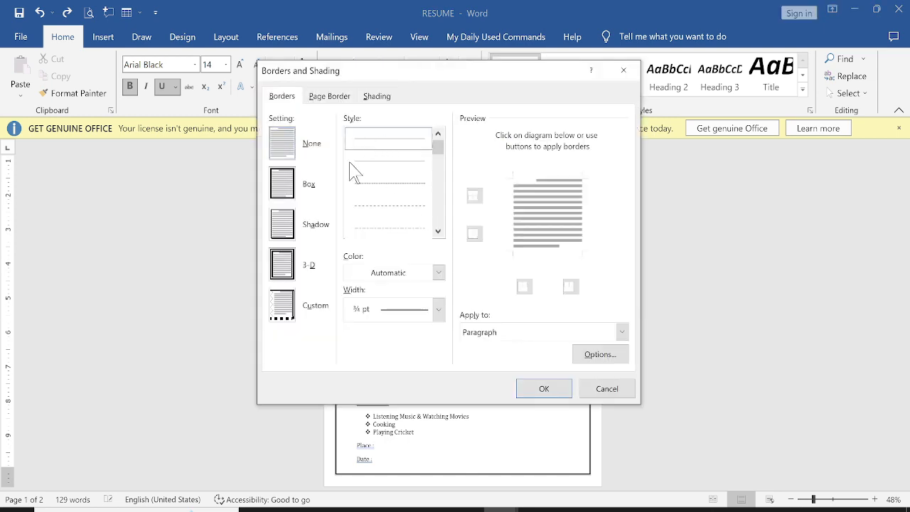
click(282, 186)
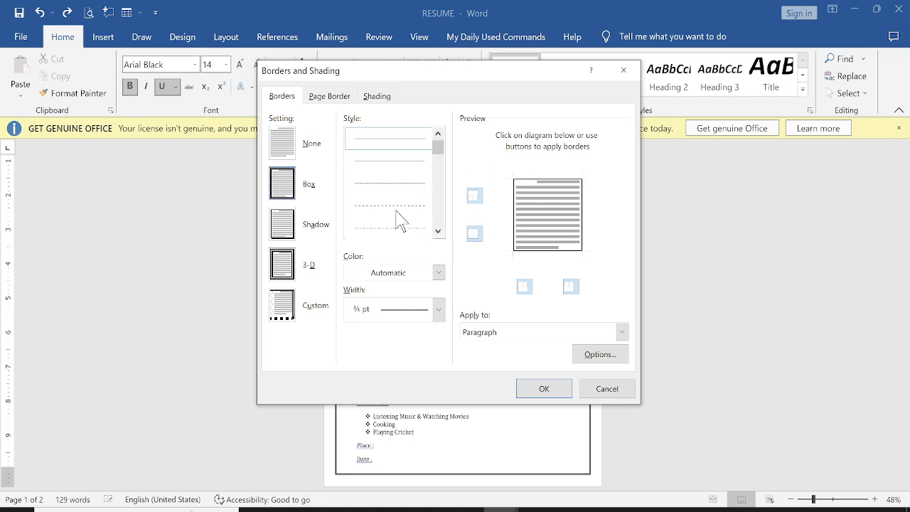
click(402, 173)
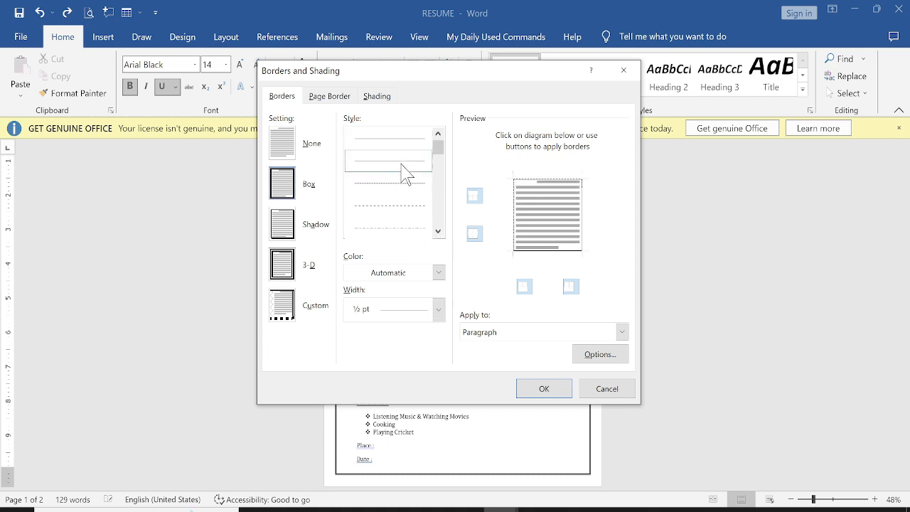
click(402, 144)
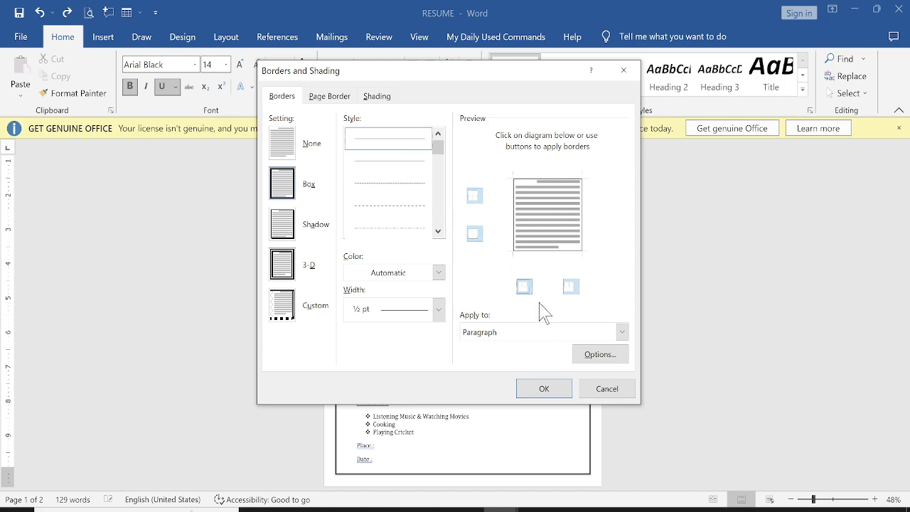
click(545, 392)
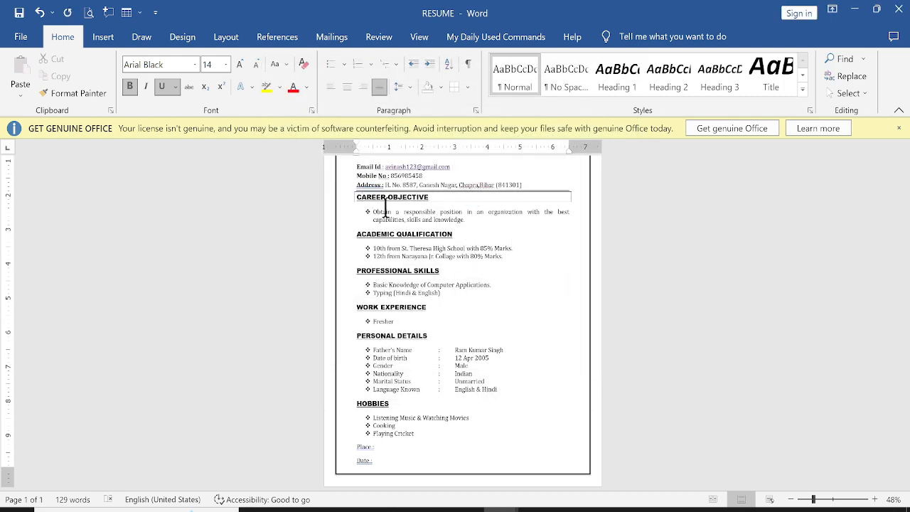
ctrl+scroll(466, 211, up, 5)
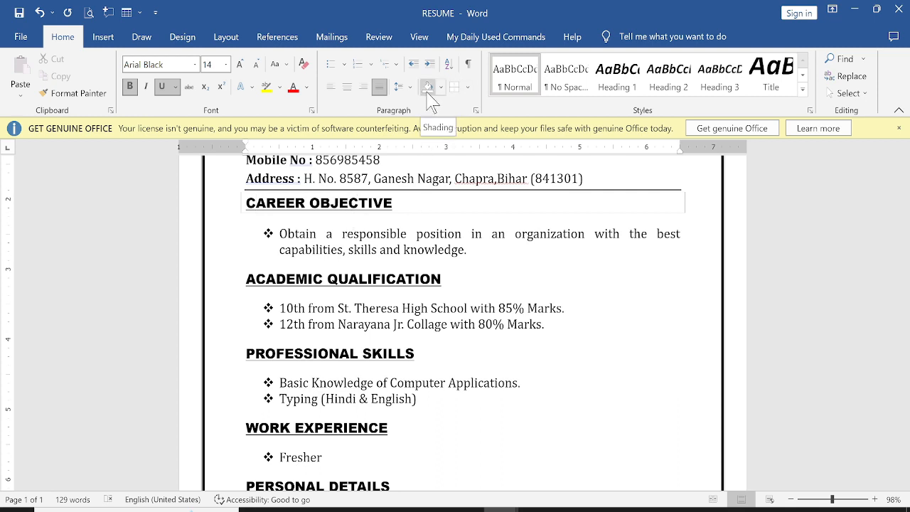
Step: Shade CAREER OBJECTIVE light grey and copy its formatting onto ACADEMIC QUALIFICATION with Format Painter
click(442, 87)
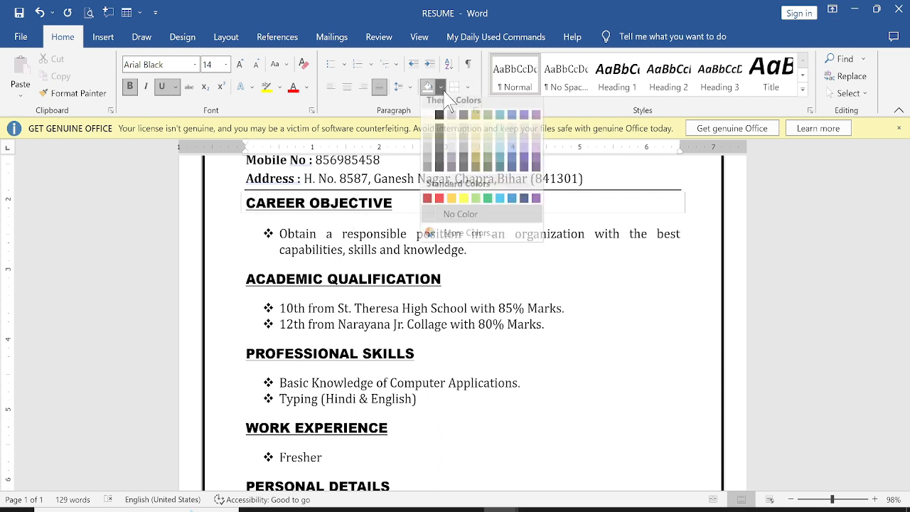
click(453, 154)
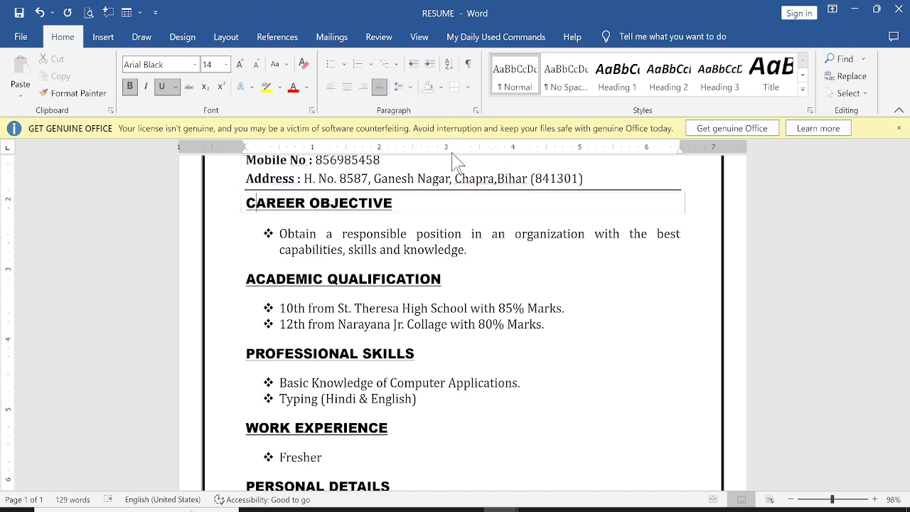
drag(392, 204, 382, 205)
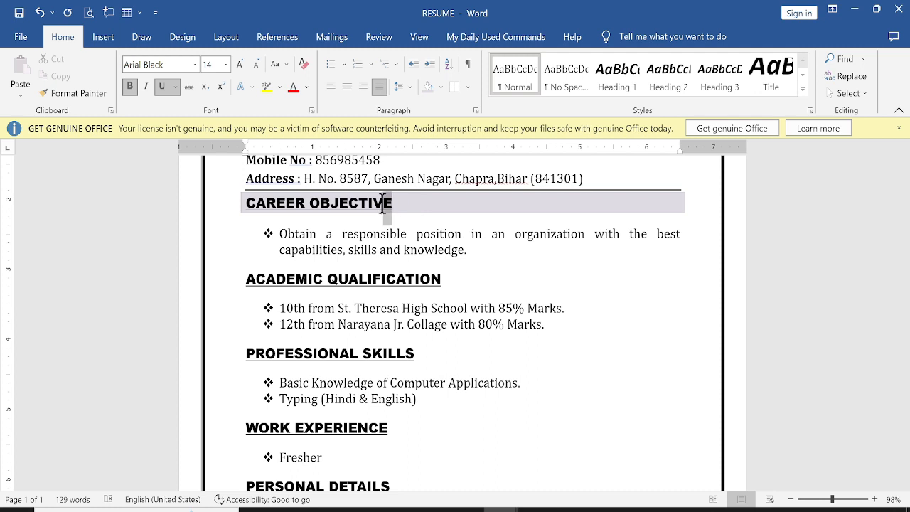
click(92, 95)
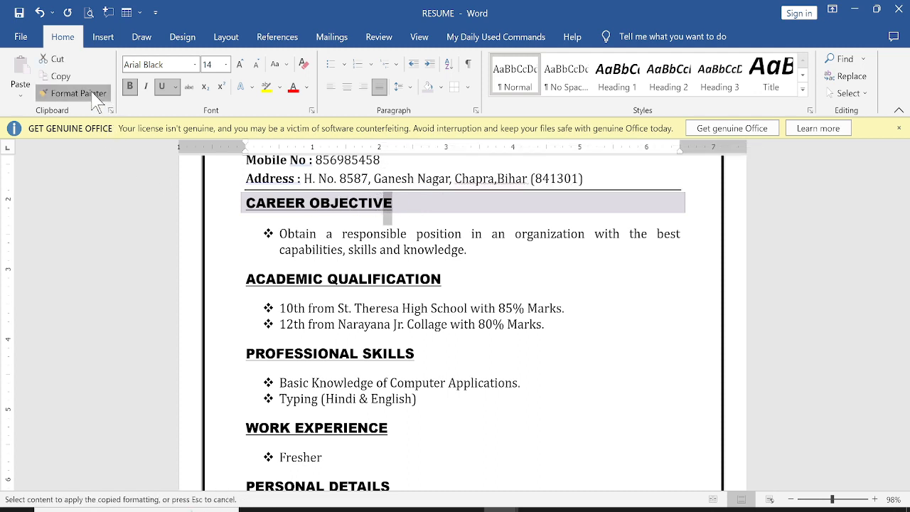
drag(249, 277, 456, 278)
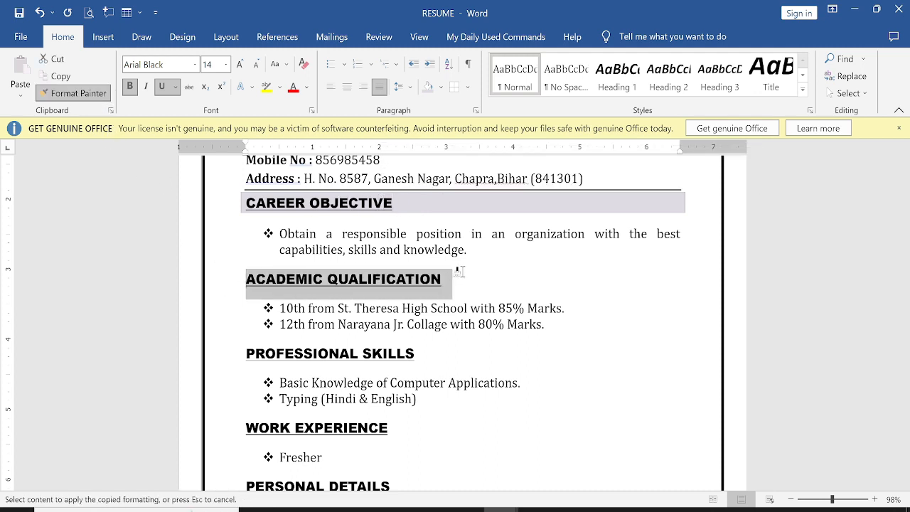
click(357, 203)
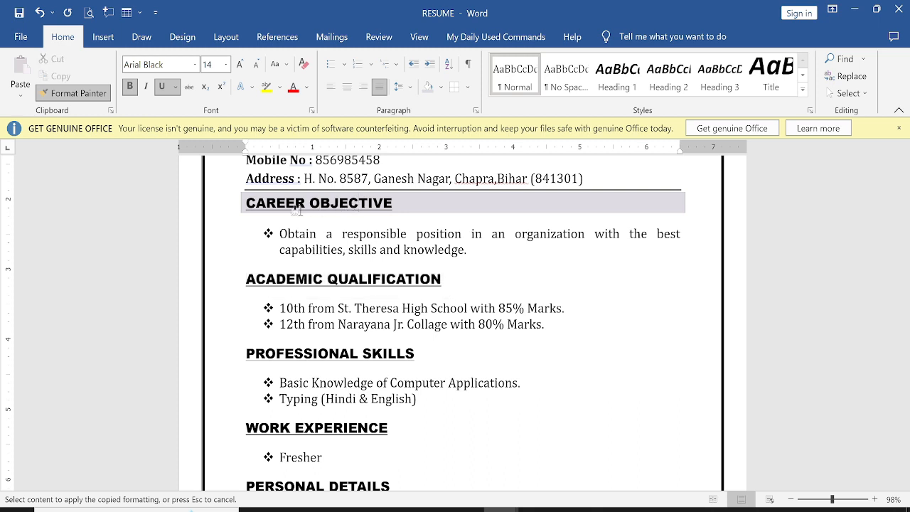
key(Escape)
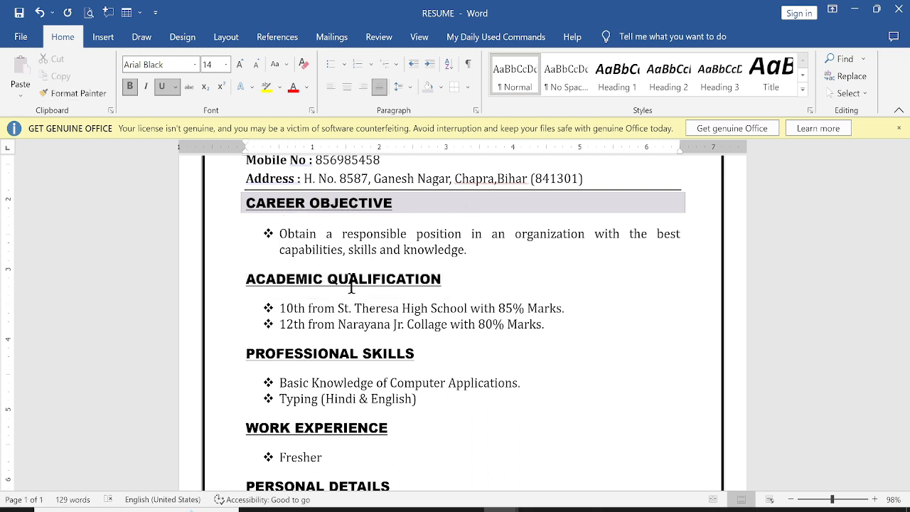
Step: Add a box border and grey shading to ACADEMIC QUALIFICATION, PROFESSIONAL SKILLS, WORK EXPERIENCE, PERSONAL DETAILS and HOBBIES
click(454, 88)
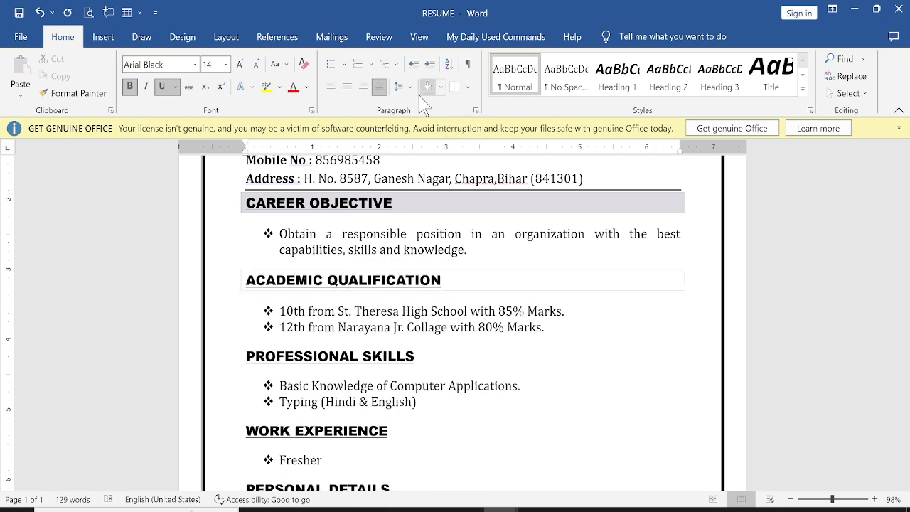
click(421, 90)
scroll(358, 290, down, 1)
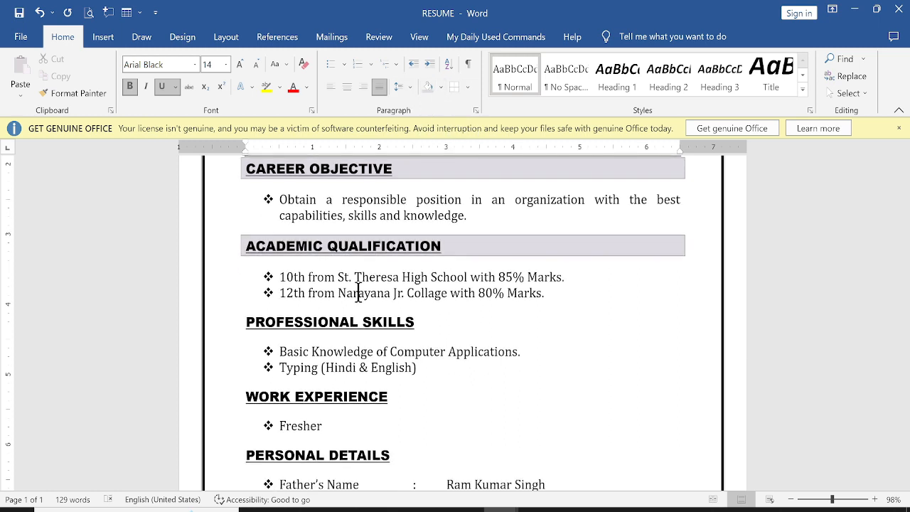
click(459, 88)
click(428, 87)
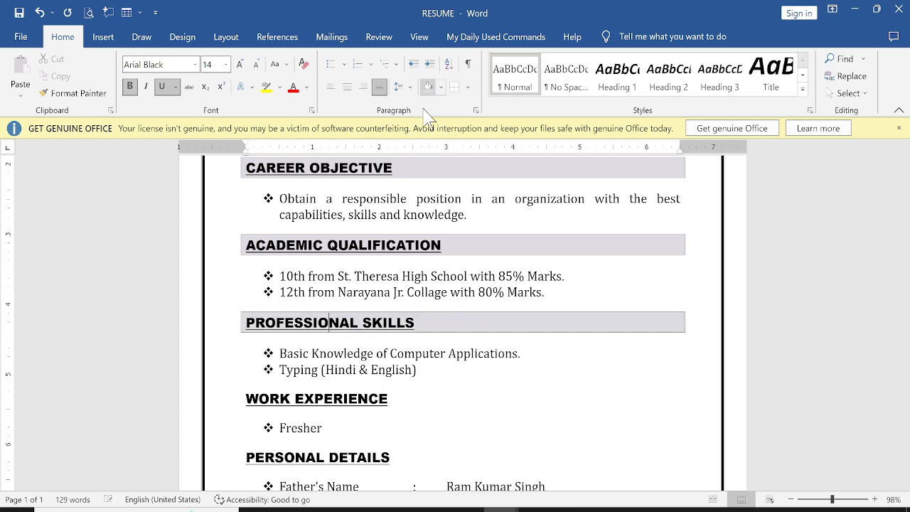
scroll(367, 299, down, 2)
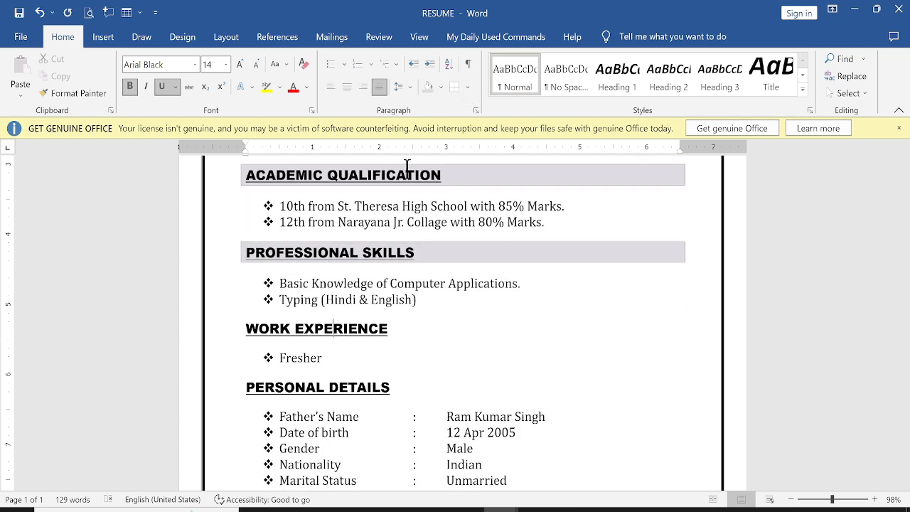
click(457, 89)
click(428, 86)
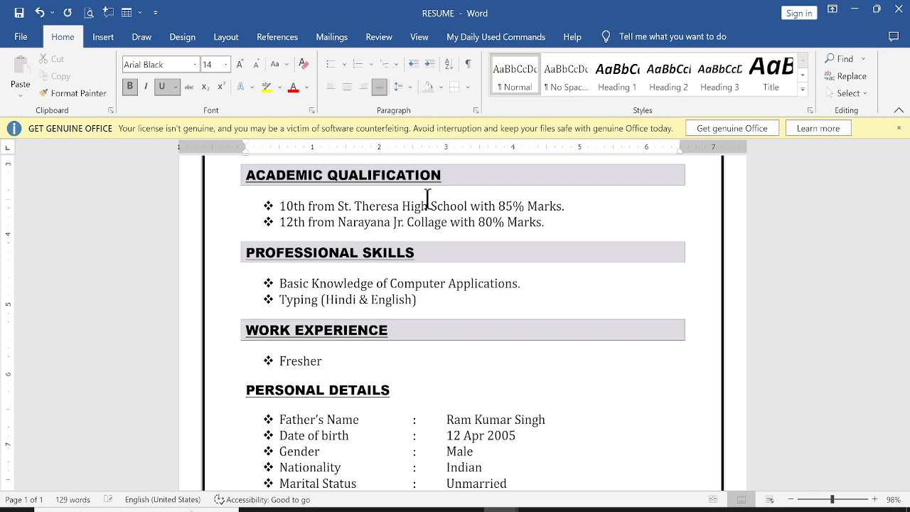
scroll(411, 288, down, 2)
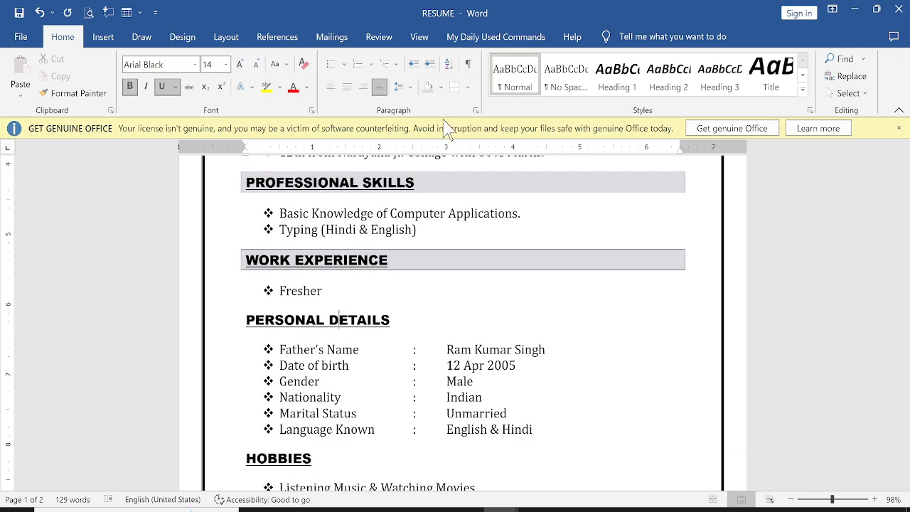
click(458, 87)
click(428, 87)
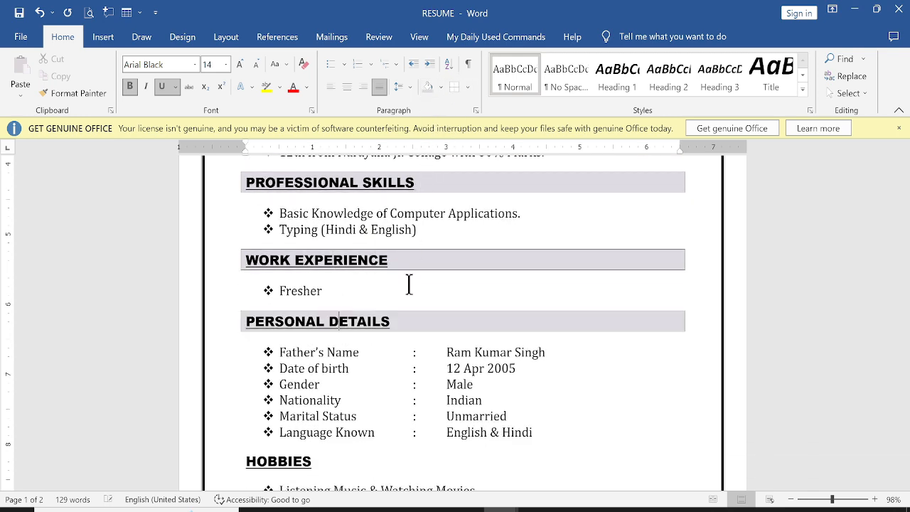
scroll(408, 283, down, 3)
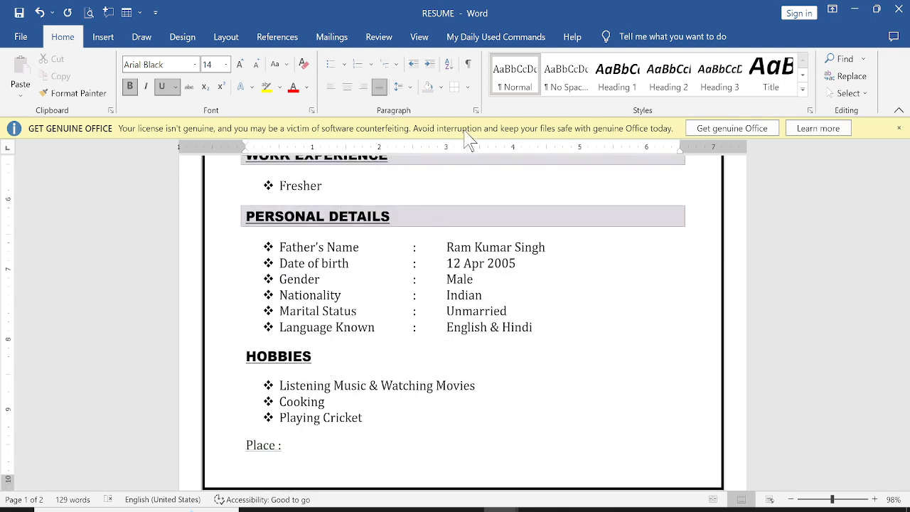
click(457, 87)
click(425, 88)
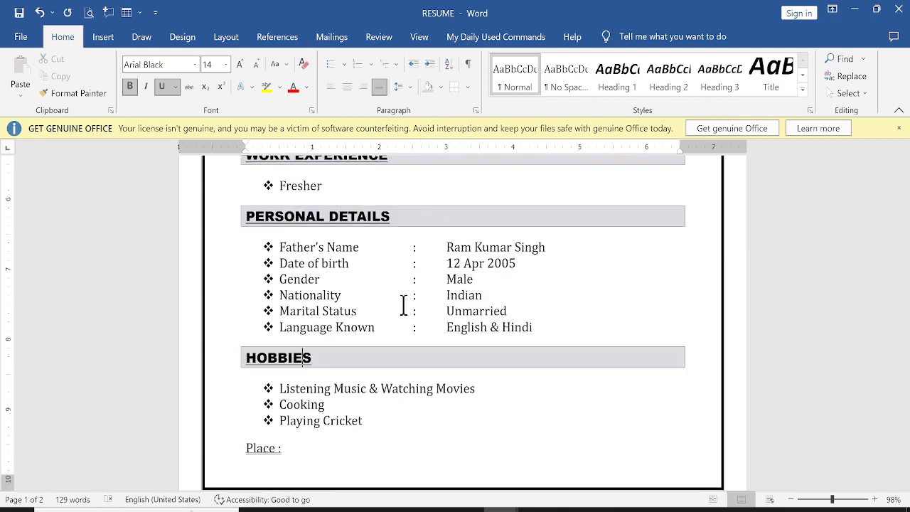
scroll(396, 332, down, 3)
Step: Remove the space after the name line paragraph
scroll(330, 365, up, 6)
scroll(320, 348, up, 10)
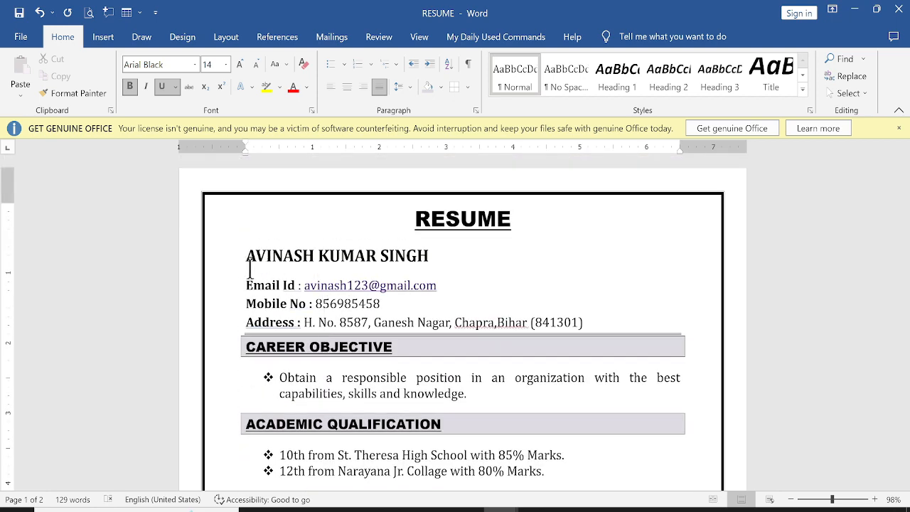
drag(239, 255, 271, 285)
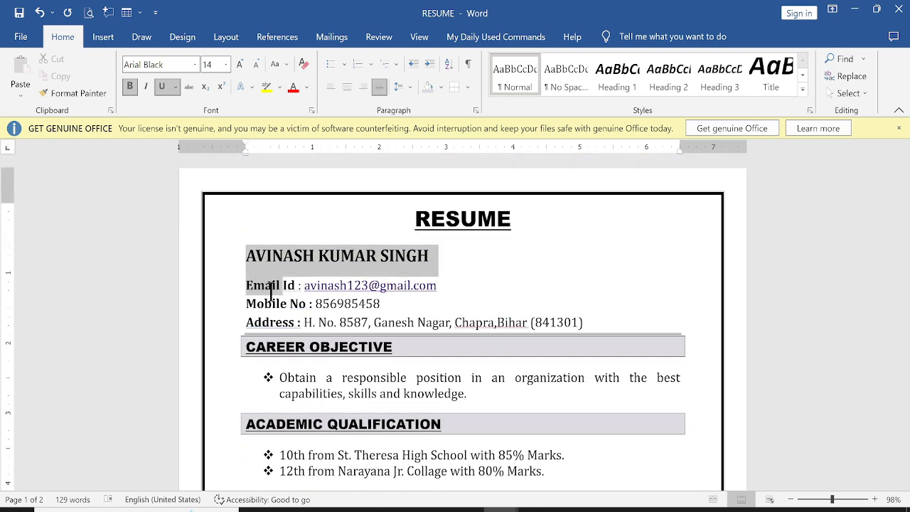
click(400, 87)
click(418, 250)
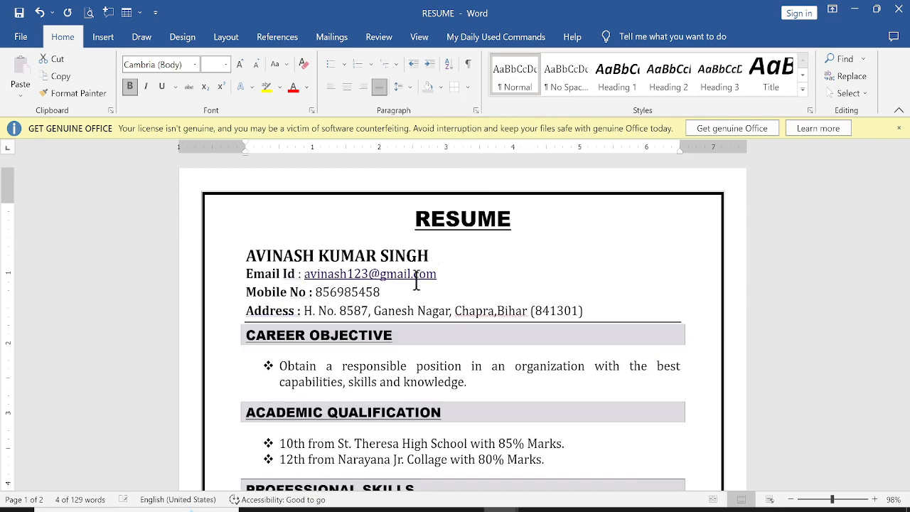
scroll(369, 338, down, 14)
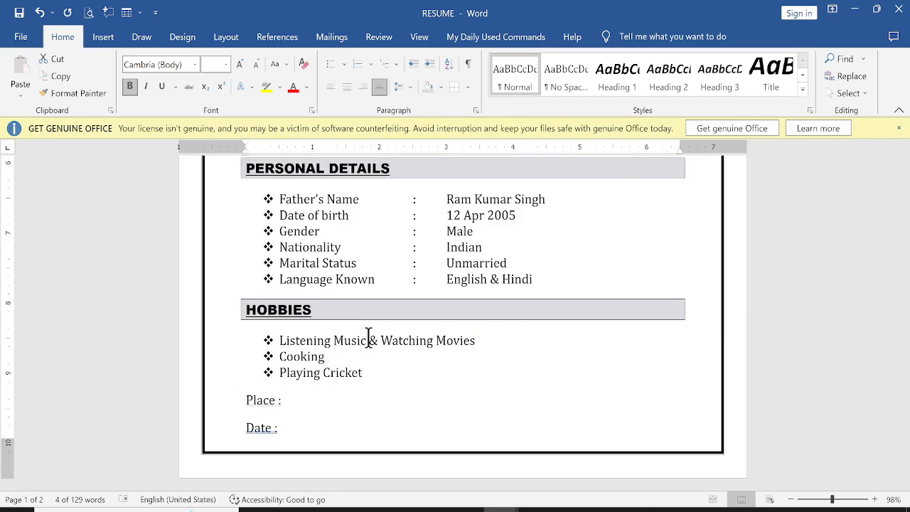
Step: Deselect the text and scroll through to review the whole one-page resume
scroll(369, 336, up, 2)
click(371, 328)
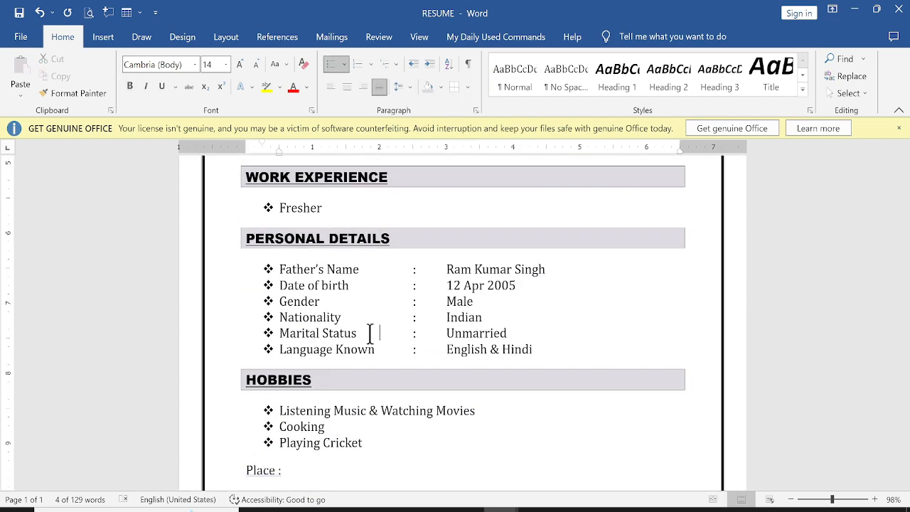
scroll(371, 323, up, 1)
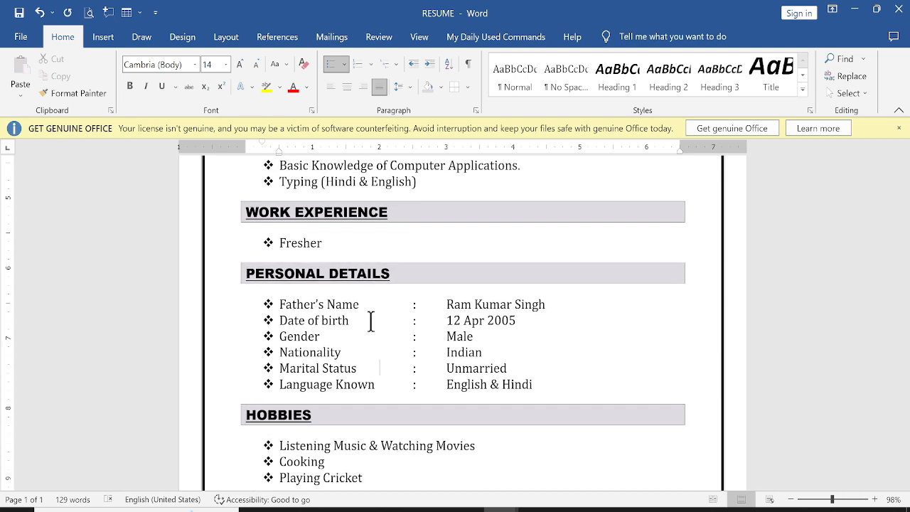
scroll(370, 322, up, 3)
scroll(370, 324, down, 6)
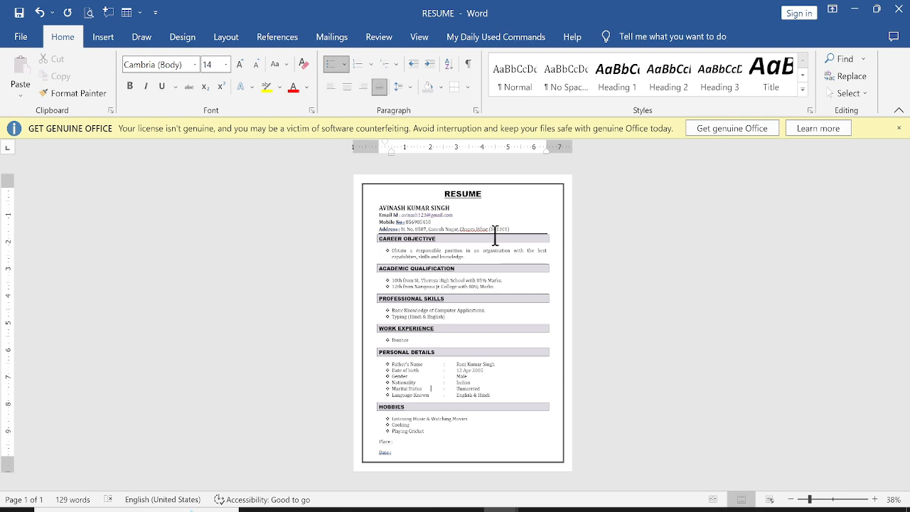
Step: Draw a rectangle at the page's top right beside the title, about 1.37" × 1.38"
click(99, 32)
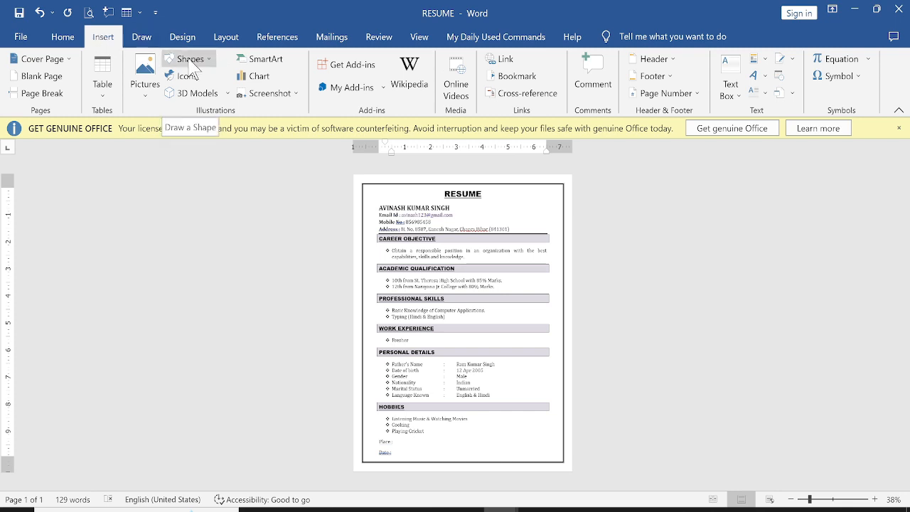
click(191, 60)
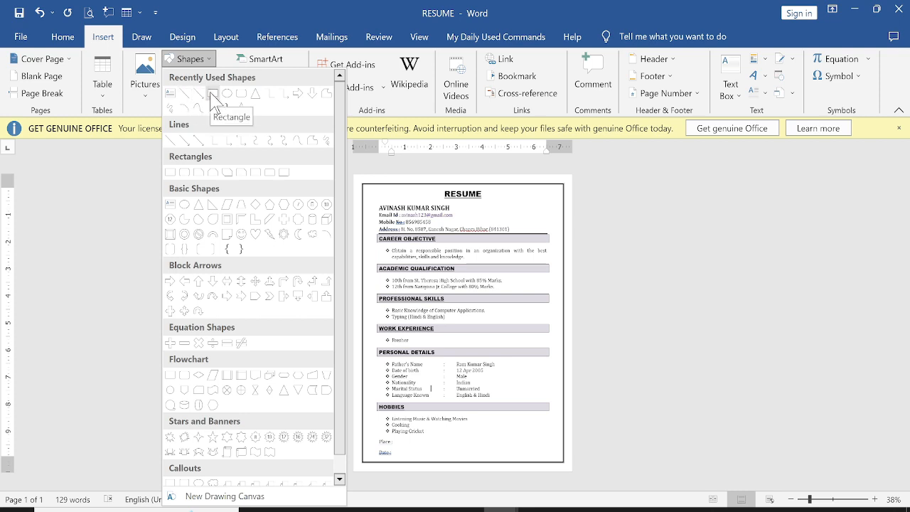
click(212, 95)
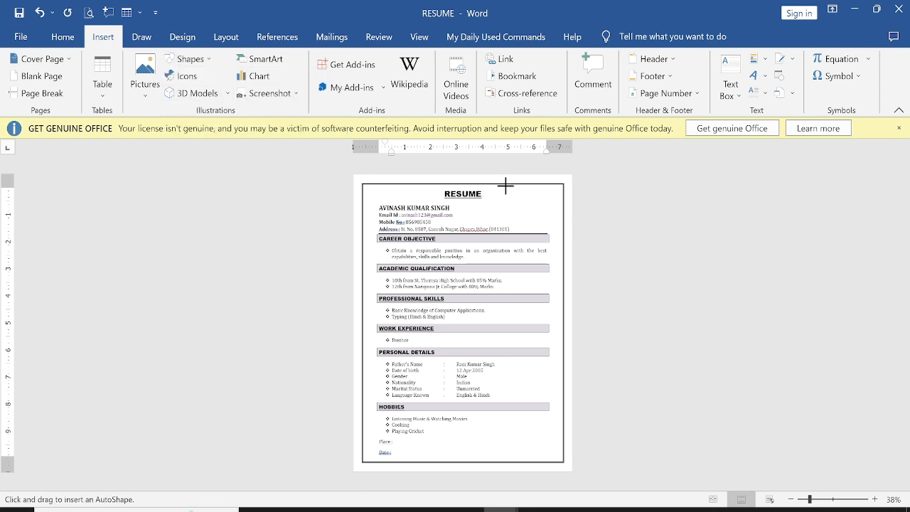
drag(506, 186, 549, 223)
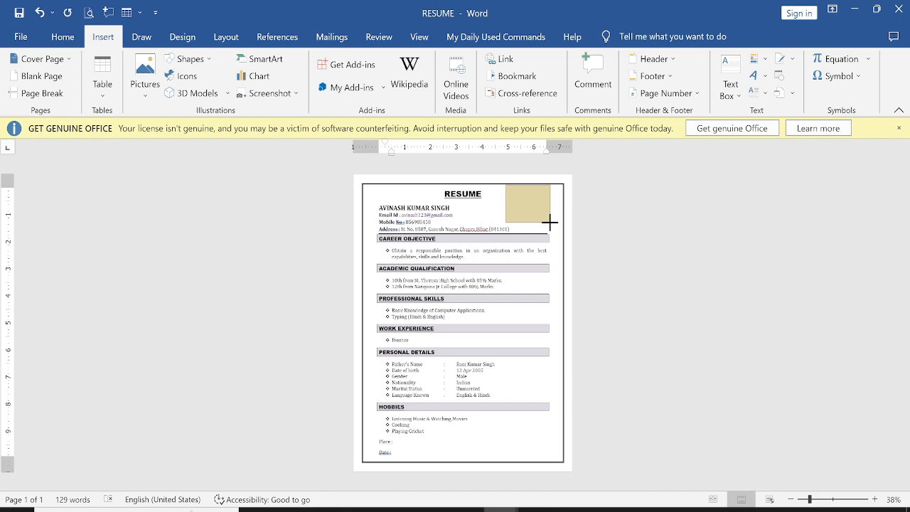
drag(550, 223, 609, 217)
scroll(536, 192, up, 5)
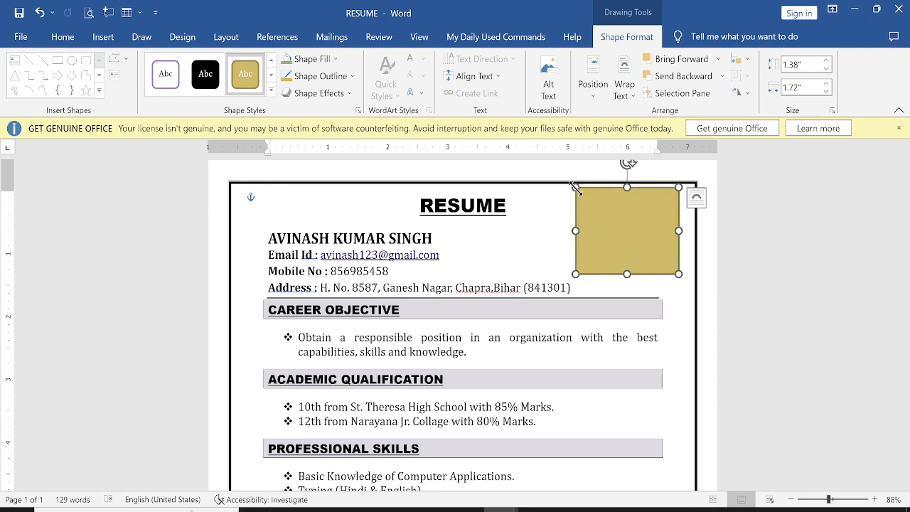
drag(576, 188, 595, 187)
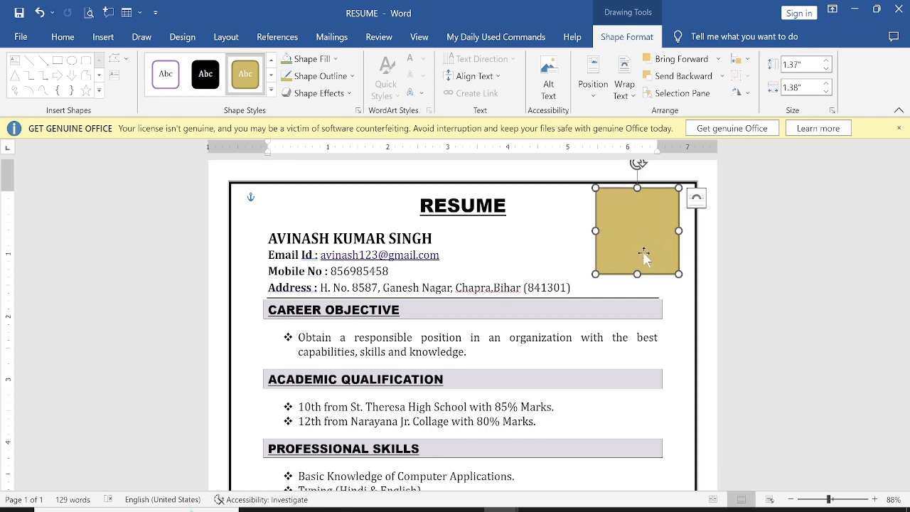
Step: Select the top-right rectangle and give it a black outline
click(768, 341)
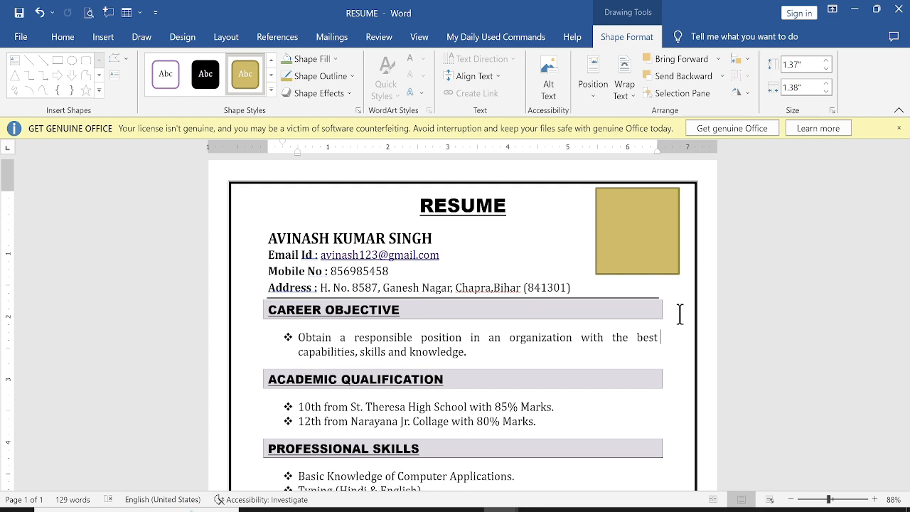
click(638, 242)
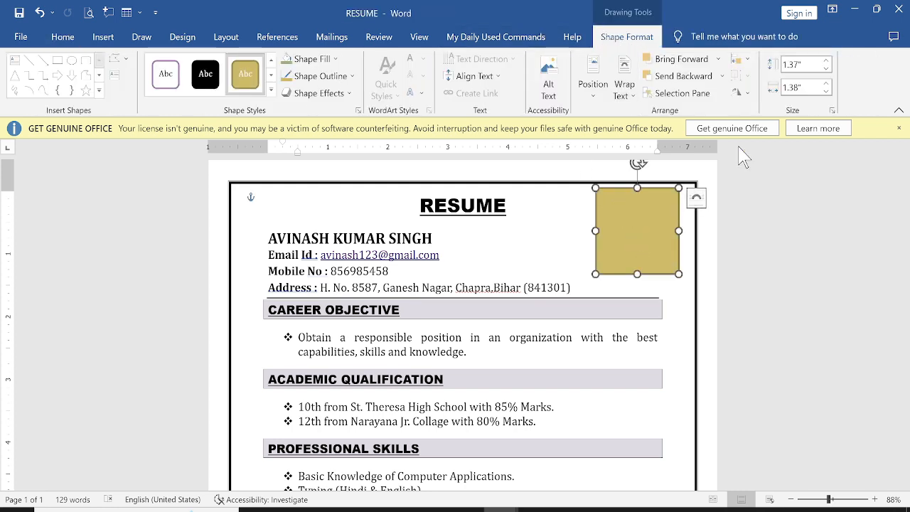
click(790, 224)
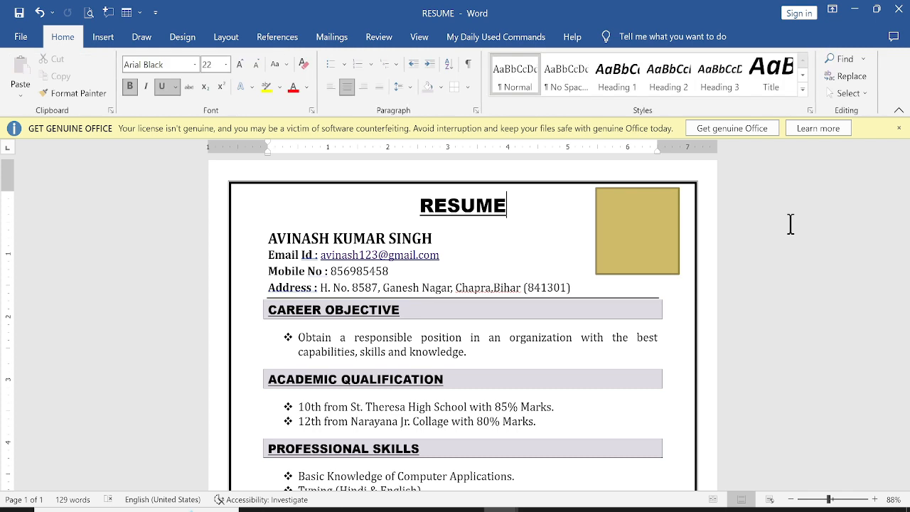
click(649, 224)
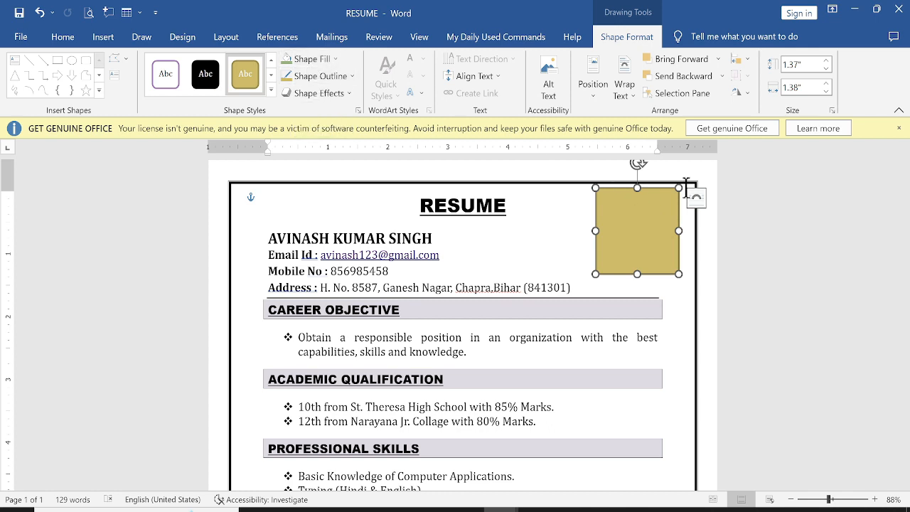
click(321, 76)
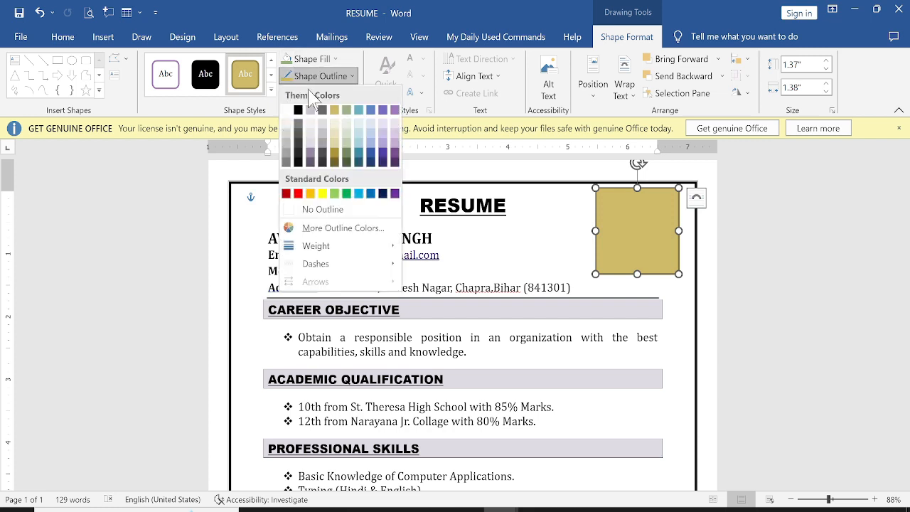
click(298, 111)
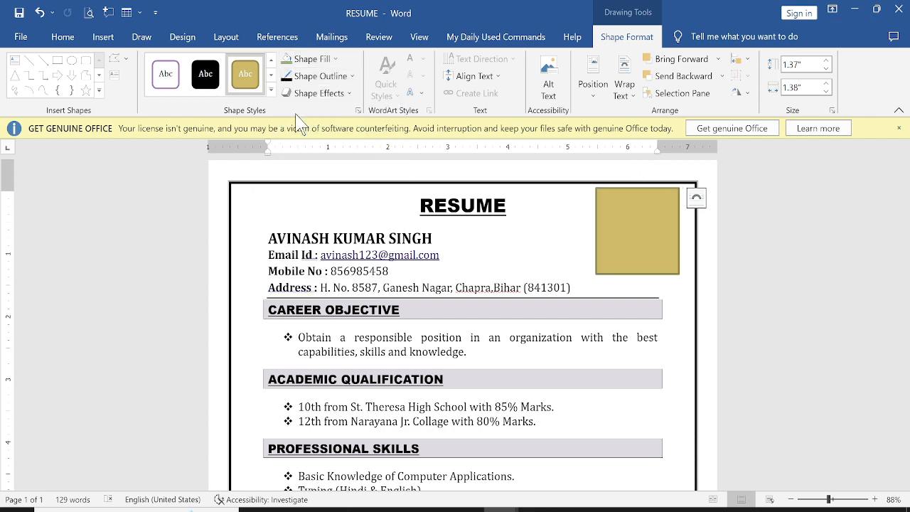
Step: Choose to fill the rectangle with a picture from a file
click(335, 60)
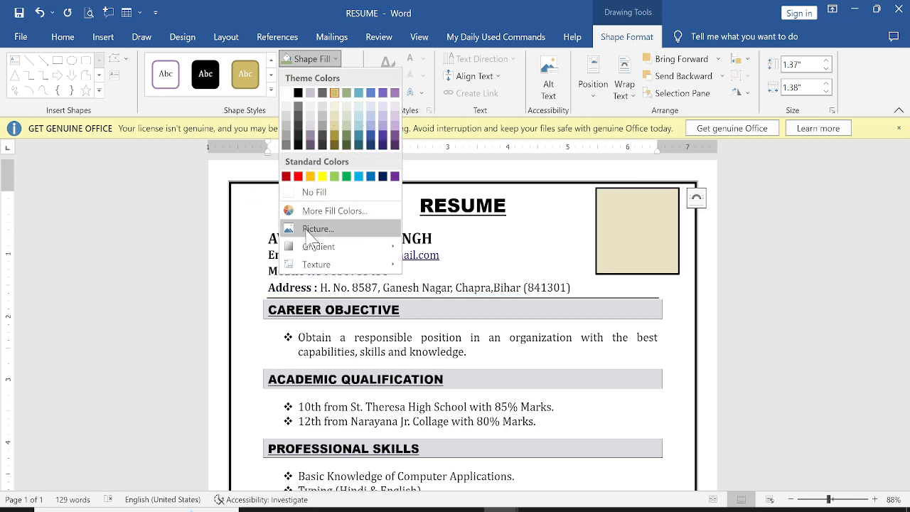
click(340, 235)
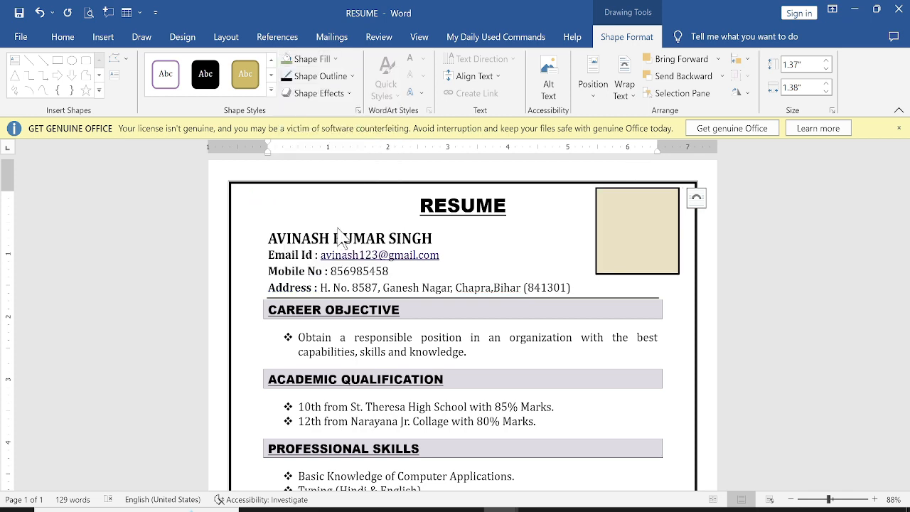
click(334, 240)
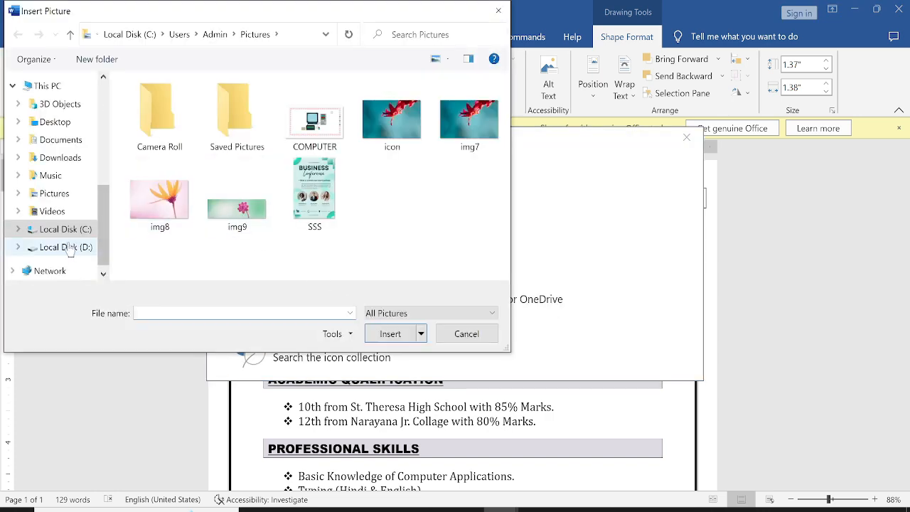
click(61, 246)
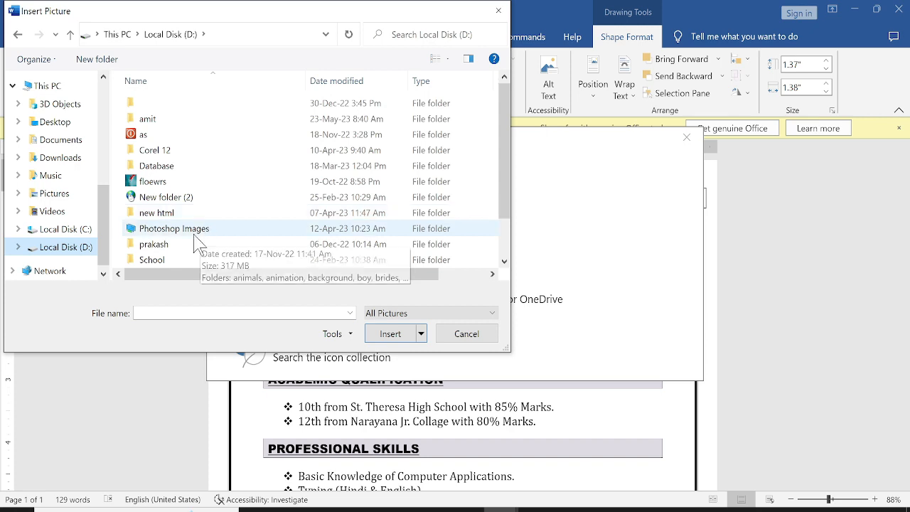
click(195, 236)
double_click(194, 234)
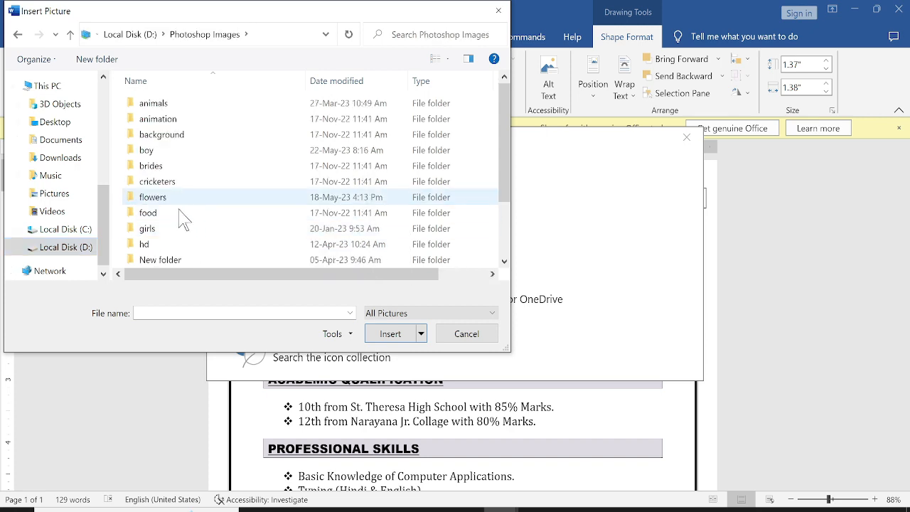
double_click(183, 151)
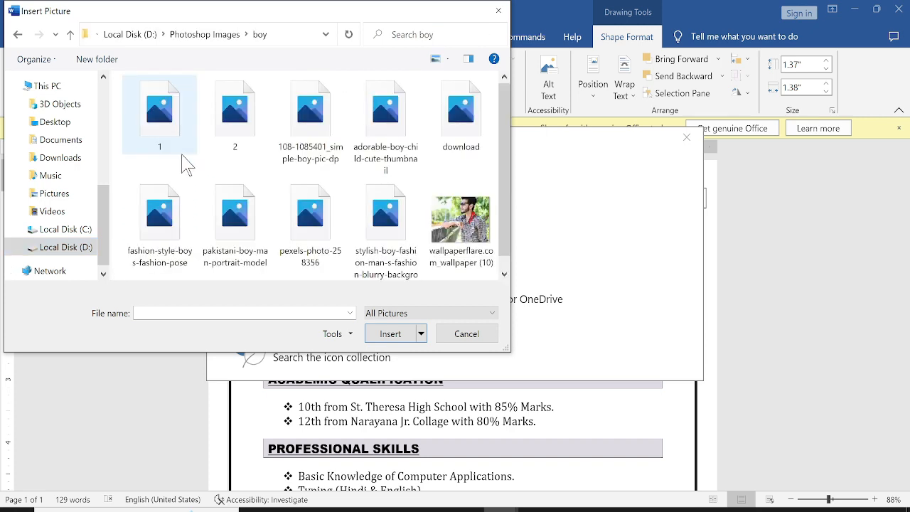
click(239, 142)
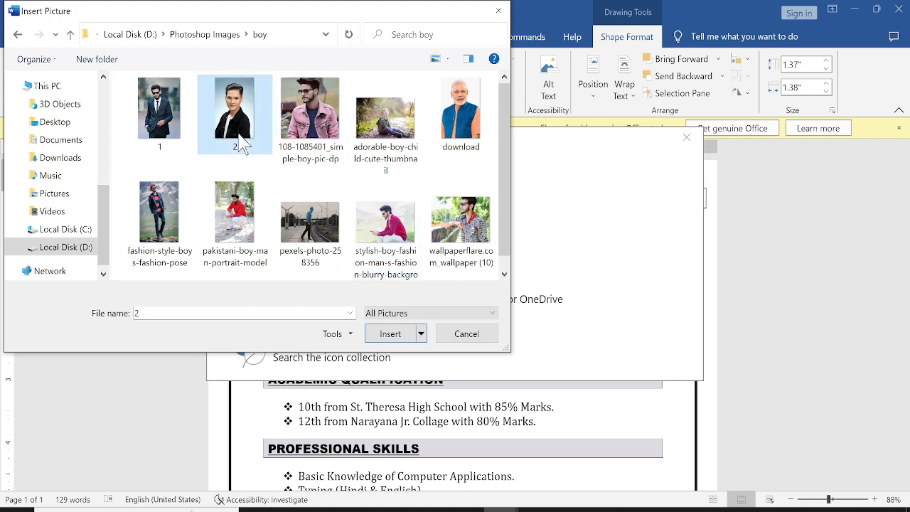
click(174, 120)
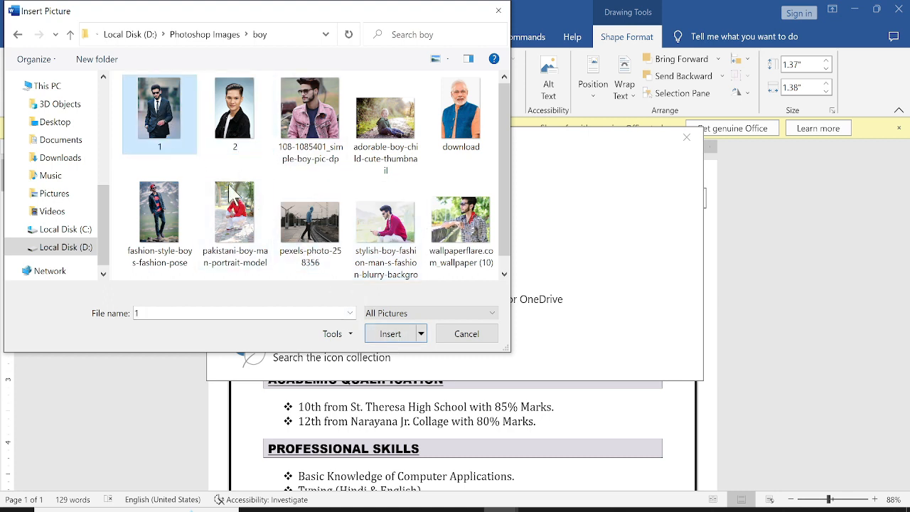
click(311, 114)
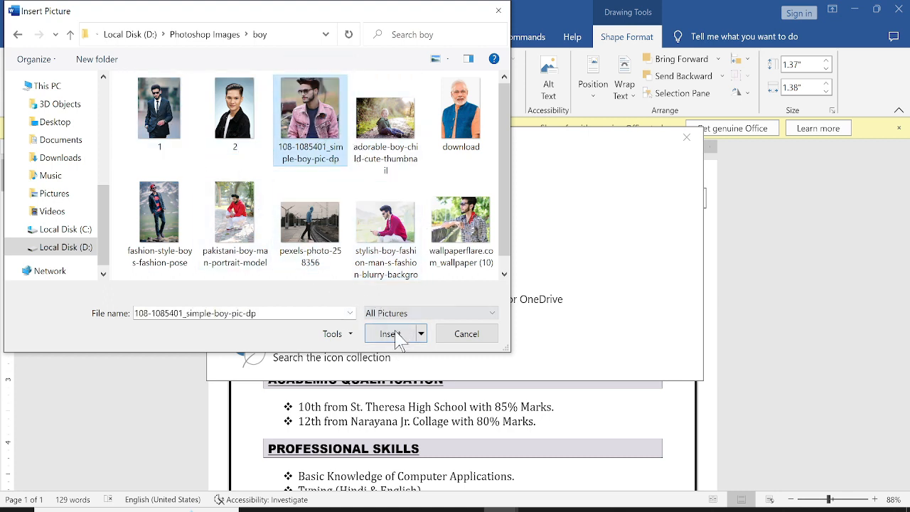
click(397, 339)
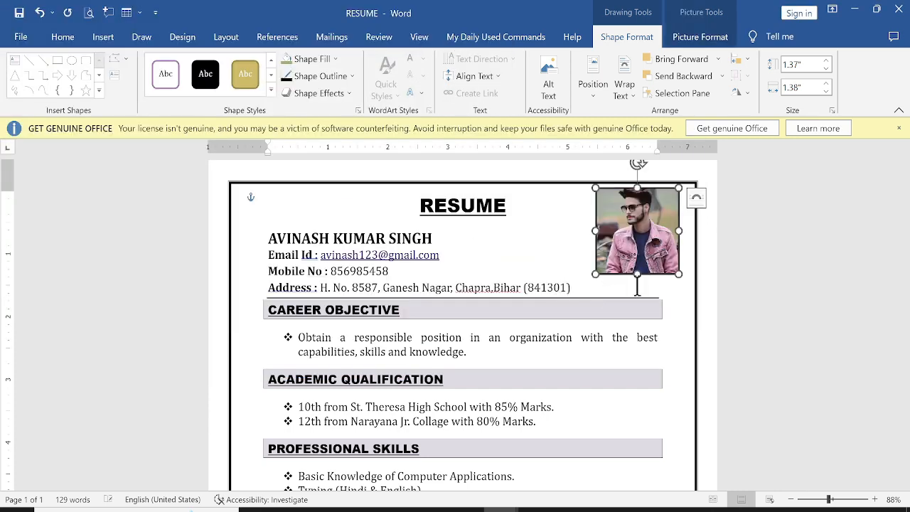
click(748, 321)
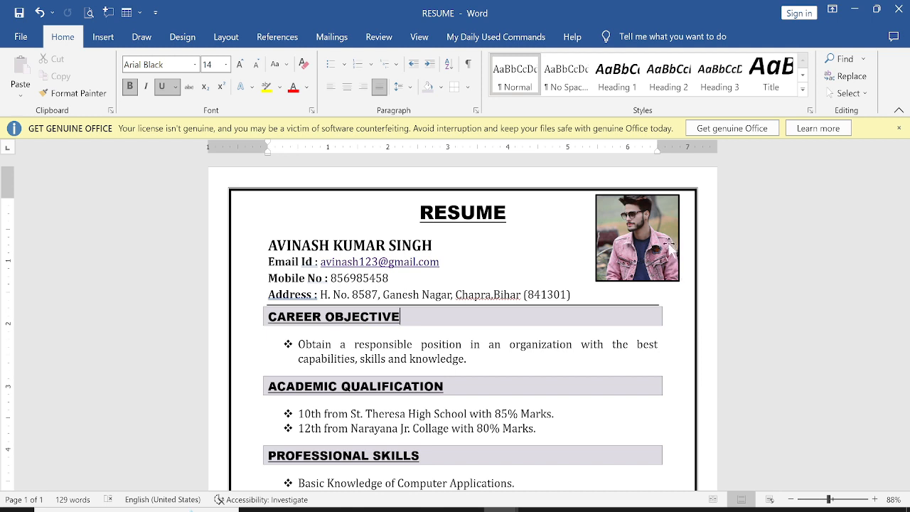
Step: Stretch the top-right photo slightly taller and zoom out to view the finished page
click(651, 246)
drag(637, 280, 636, 288)
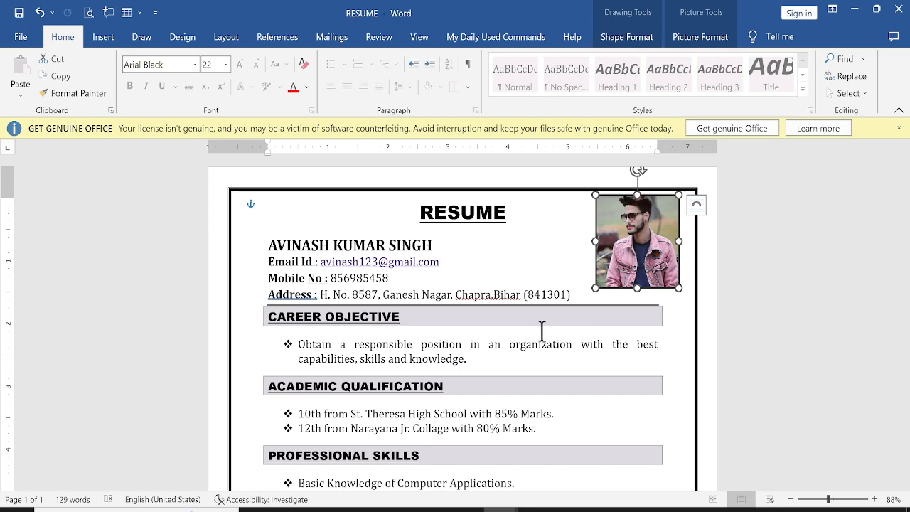
click(560, 363)
scroll(563, 360, down, 4)
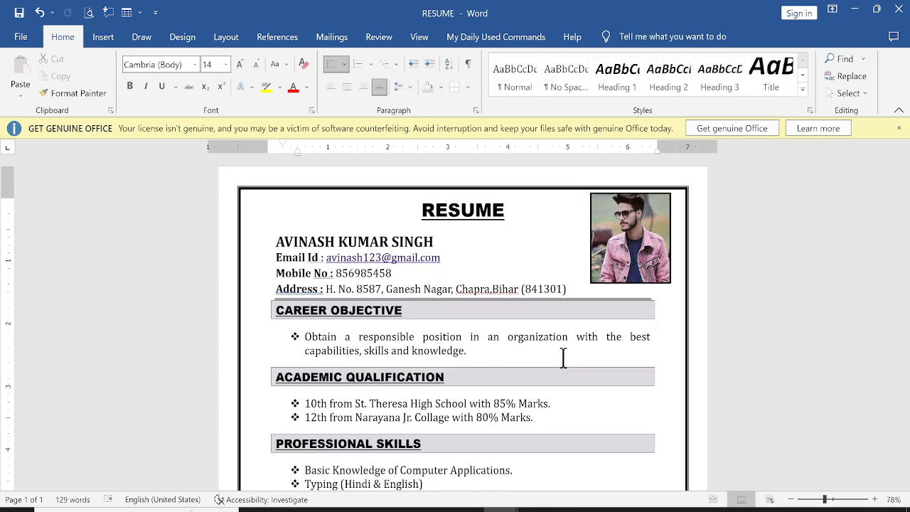
scroll(563, 358, down, 2)
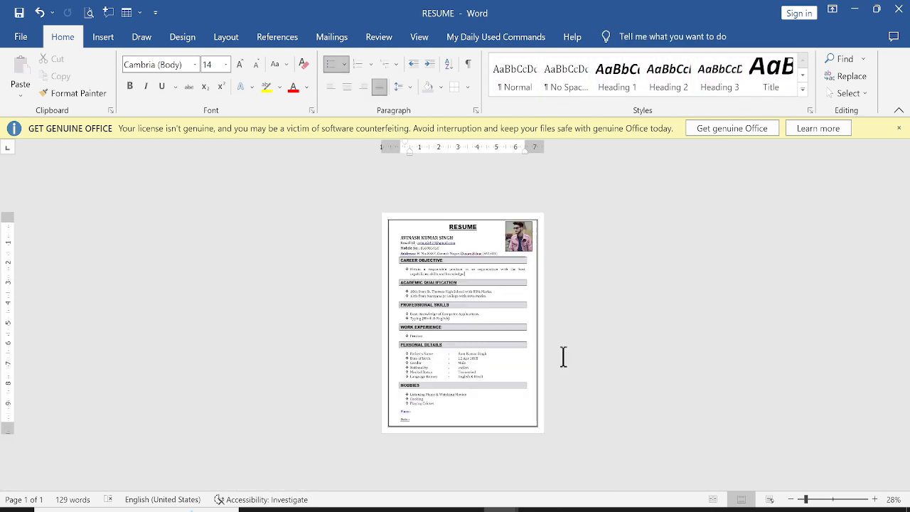